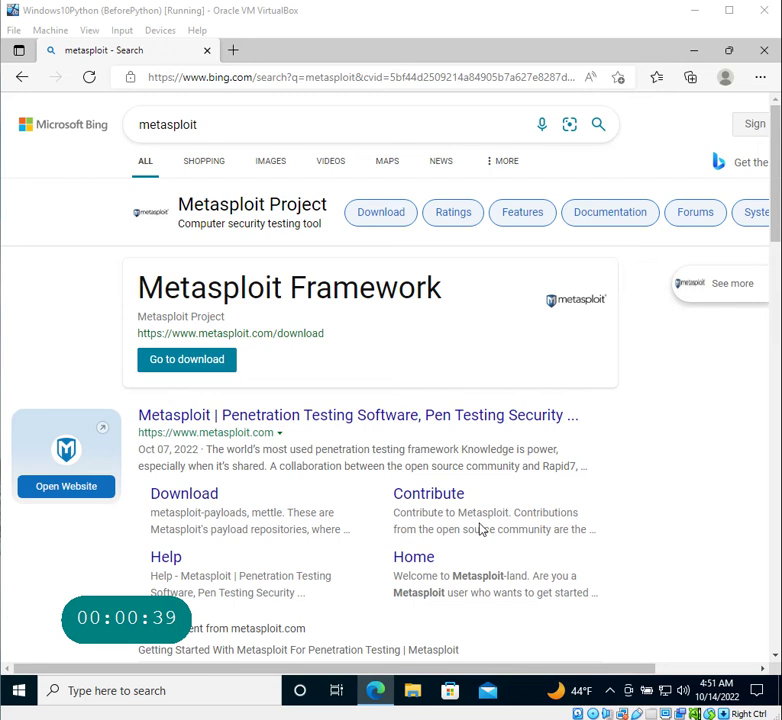
- Open metasploit.com from the Bing results and highlight its tagline and the Metasploit Framework edition name
{"action": "left_click", "coordinate": [262, 418]}
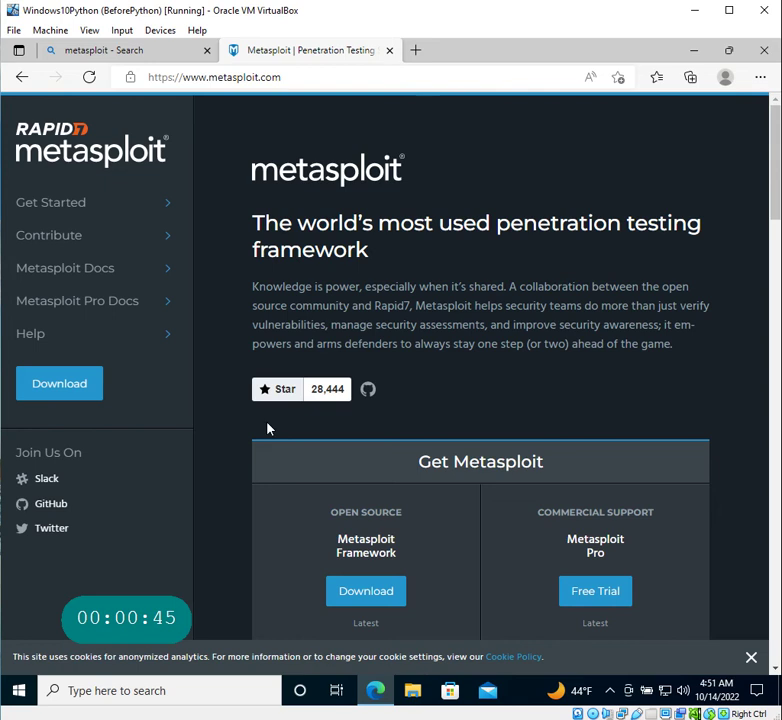
{"action": "scroll", "coordinate": [270, 425], "scroll_direction": "down", "scroll_amount": 1}
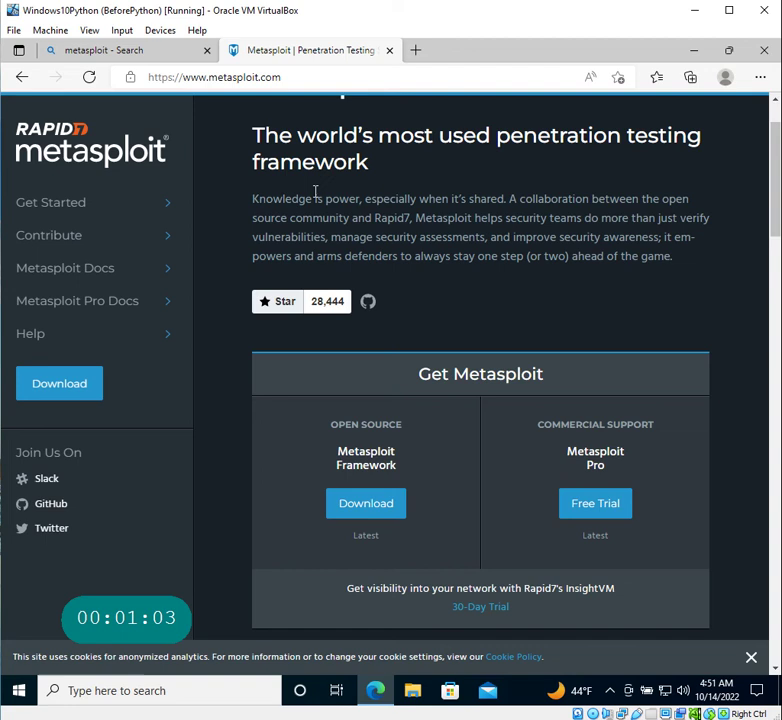
{"action": "left_click_drag", "start_coordinate": [365, 166], "coordinate": [237, 138]}
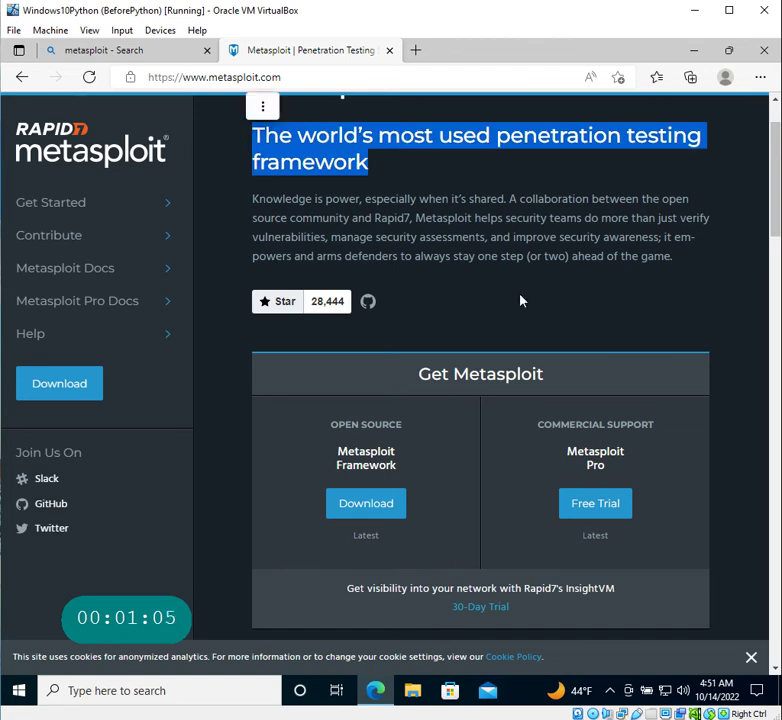
{"action": "scroll", "coordinate": [576, 380], "scroll_direction": "down", "scroll_amount": 2}
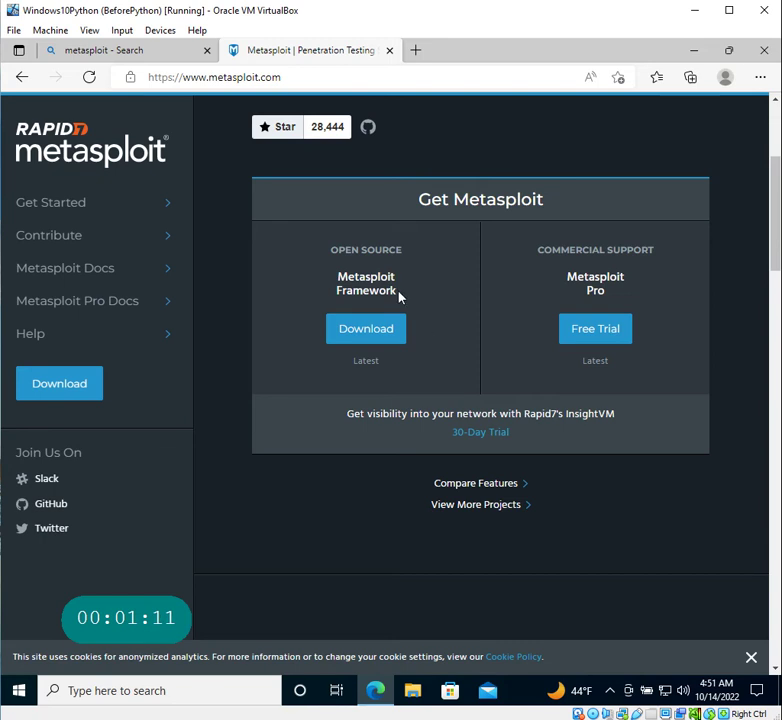
{"action": "left_click_drag", "start_coordinate": [398, 292], "coordinate": [319, 279]}
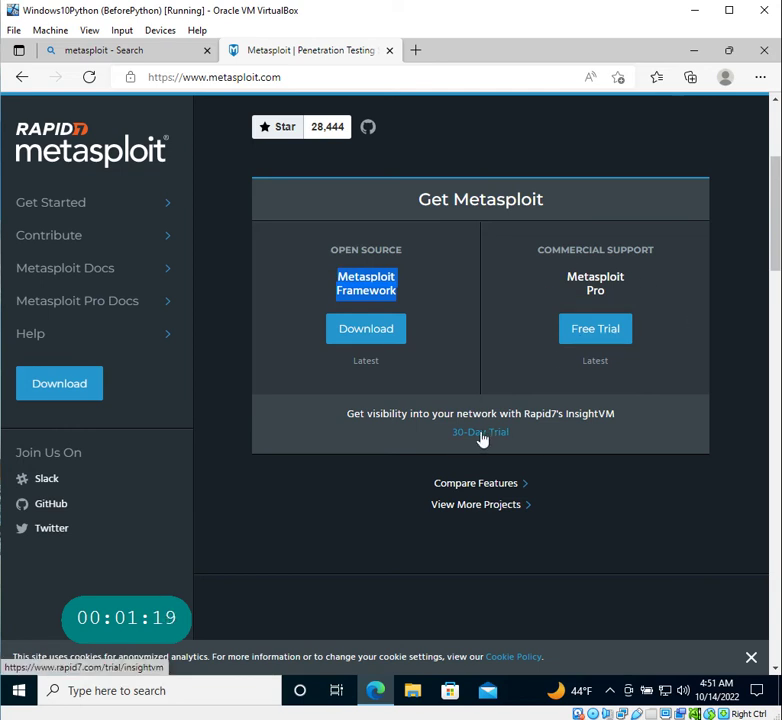
- Open the Metasploit editions comparison in a new tab and dismiss its cookie banner
{"action": "left_click", "coordinate": [497, 488]}
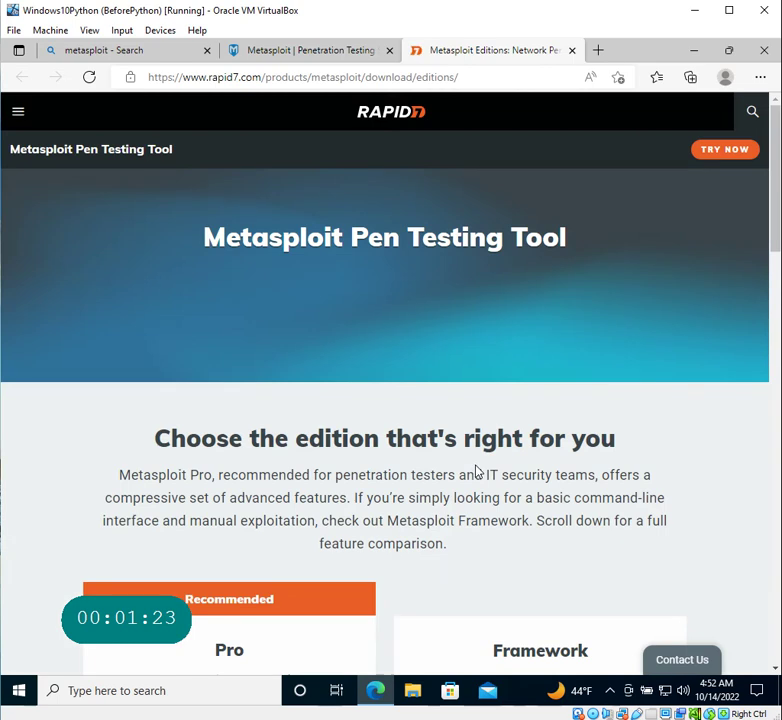
{"action": "scroll", "coordinate": [475, 472], "scroll_direction": "down", "scroll_amount": 2}
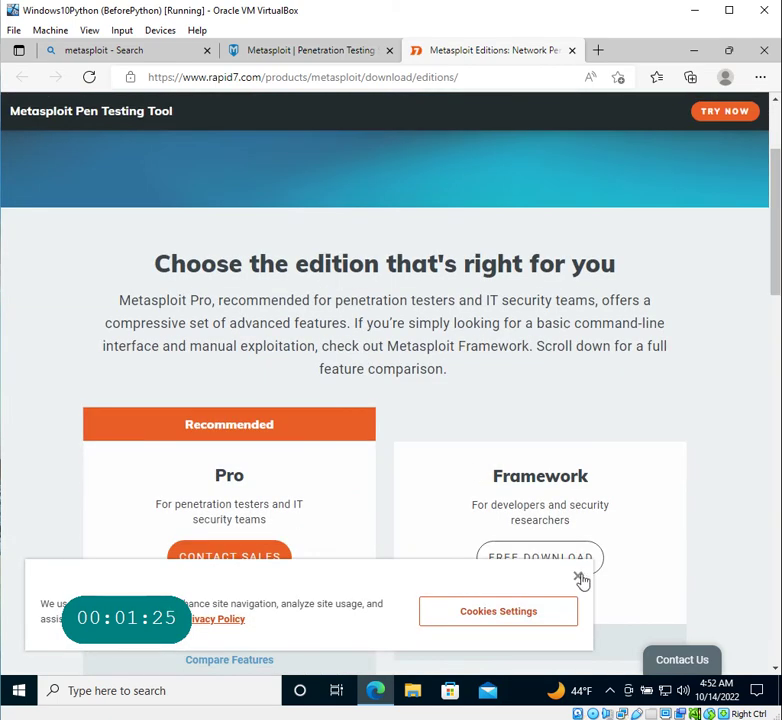
{"action": "left_click", "coordinate": [578, 579]}
- Scroll through the Pro versus Framework All Features table and dismiss the firewall notification
{"action": "scroll", "coordinate": [305, 370], "scroll_direction": "down", "scroll_amount": 4}
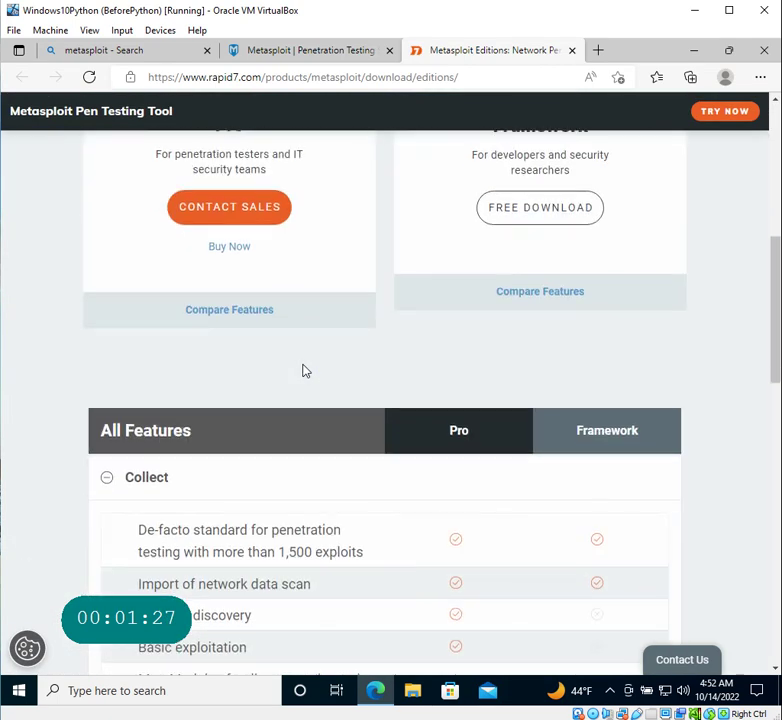
{"action": "scroll", "coordinate": [305, 370], "scroll_direction": "down", "scroll_amount": 1}
{"action": "scroll", "coordinate": [305, 370], "scroll_direction": "down", "scroll_amount": 1}
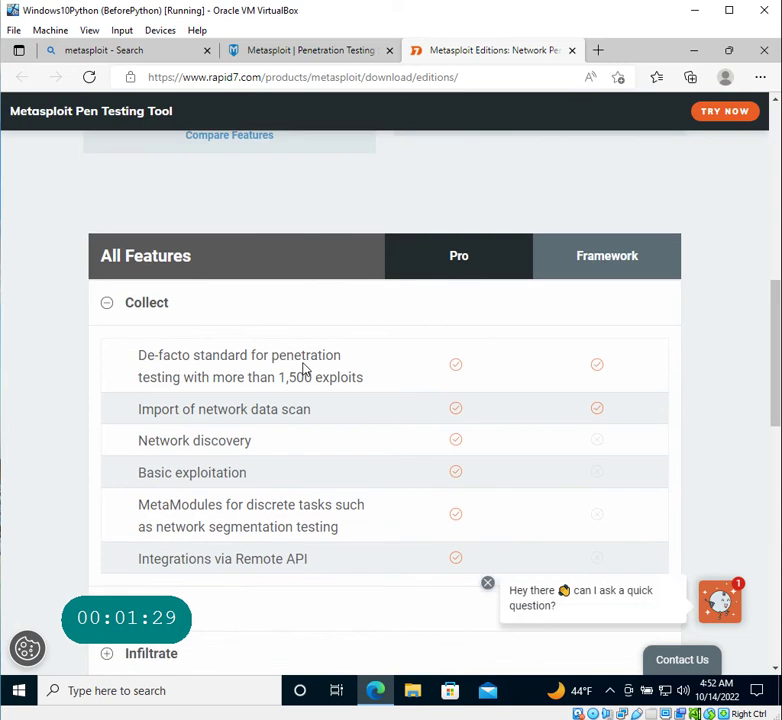
{"action": "scroll", "coordinate": [305, 370], "scroll_direction": "down", "scroll_amount": 2}
{"action": "scroll", "coordinate": [305, 368], "scroll_direction": "up", "scroll_amount": 2}
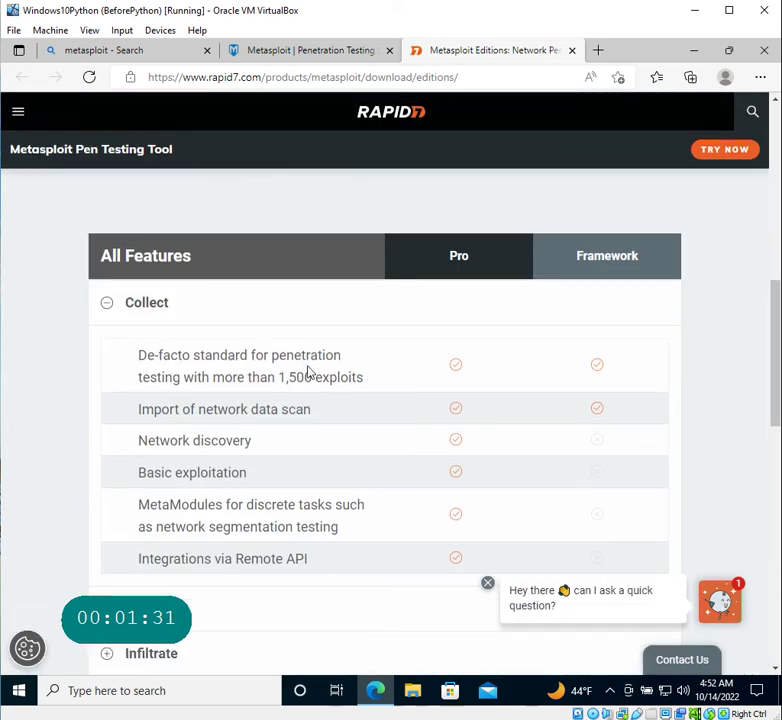
{"action": "scroll", "coordinate": [308, 372], "scroll_direction": "up", "scroll_amount": 1}
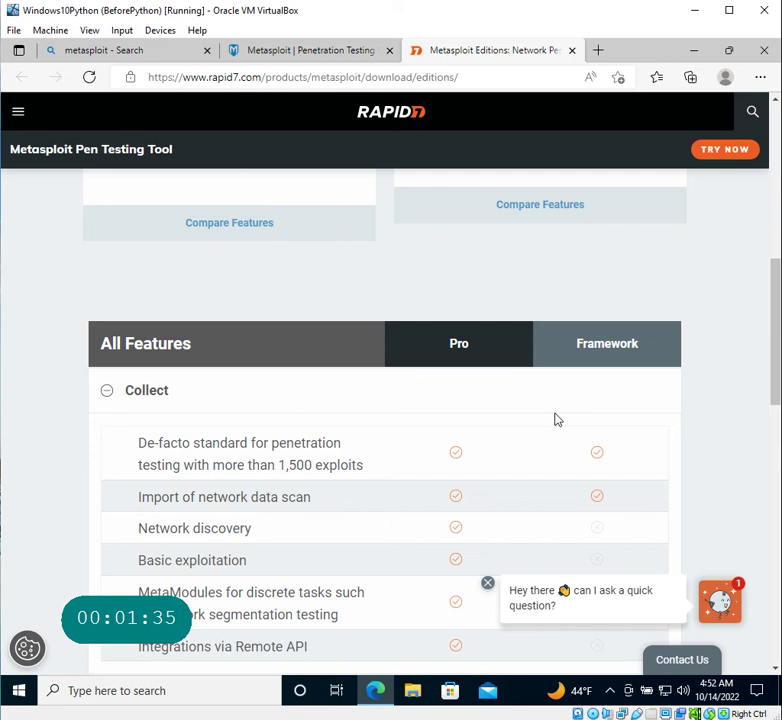
{"action": "scroll", "coordinate": [489, 453], "scroll_direction": "down", "scroll_amount": 5}
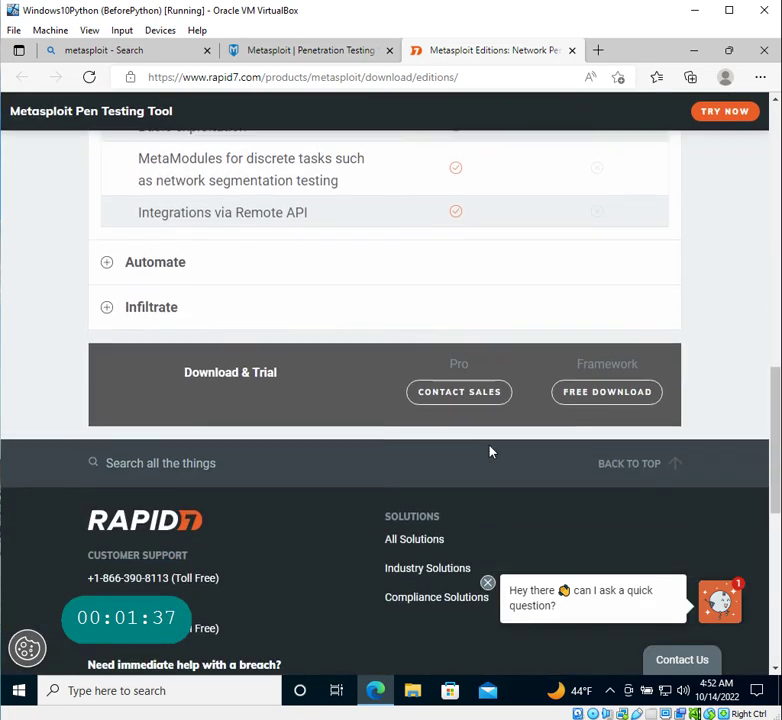
{"action": "scroll", "coordinate": [489, 449], "scroll_direction": "down", "scroll_amount": 3}
{"action": "scroll", "coordinate": [489, 449], "scroll_direction": "up", "scroll_amount": 20}
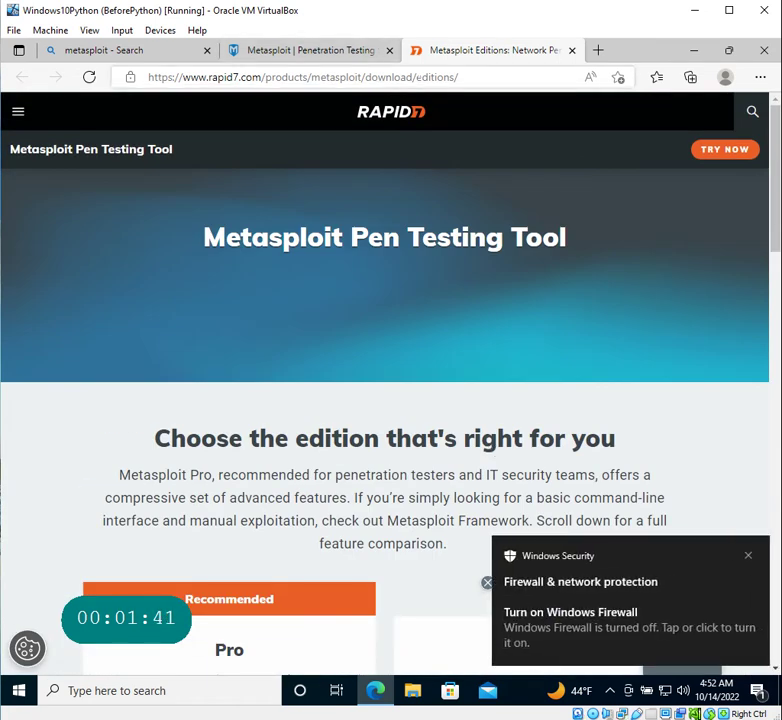
{"action": "left_click", "coordinate": [750, 556]}
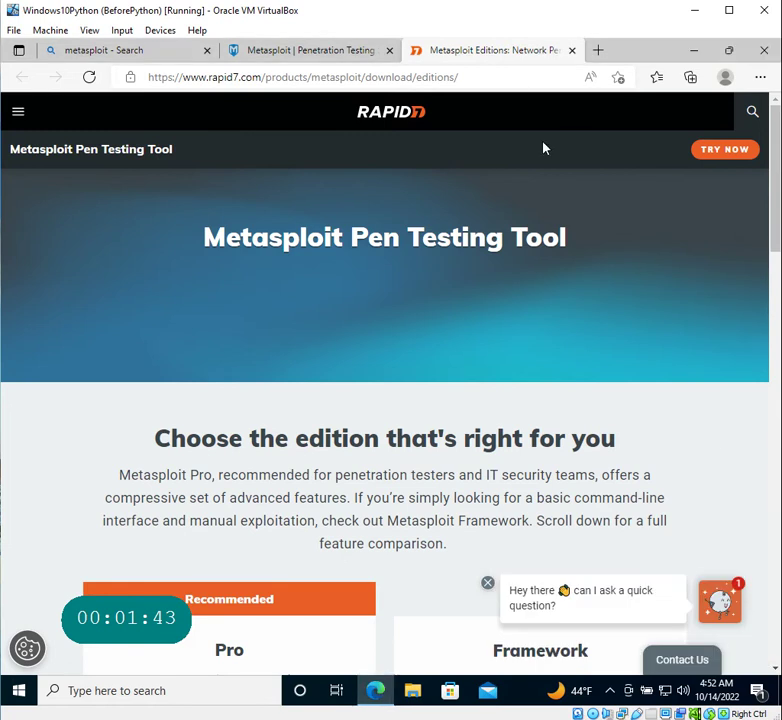
- Close the editions tab, go to the Get Started guide's Install step and highlight its description
{"action": "left_click", "coordinate": [572, 50]}
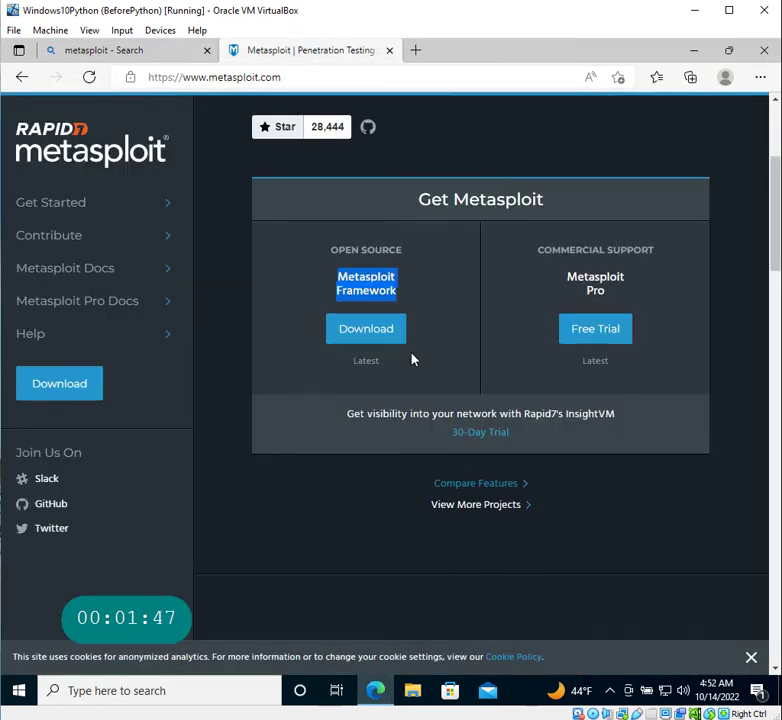
{"action": "left_click", "coordinate": [57, 209]}
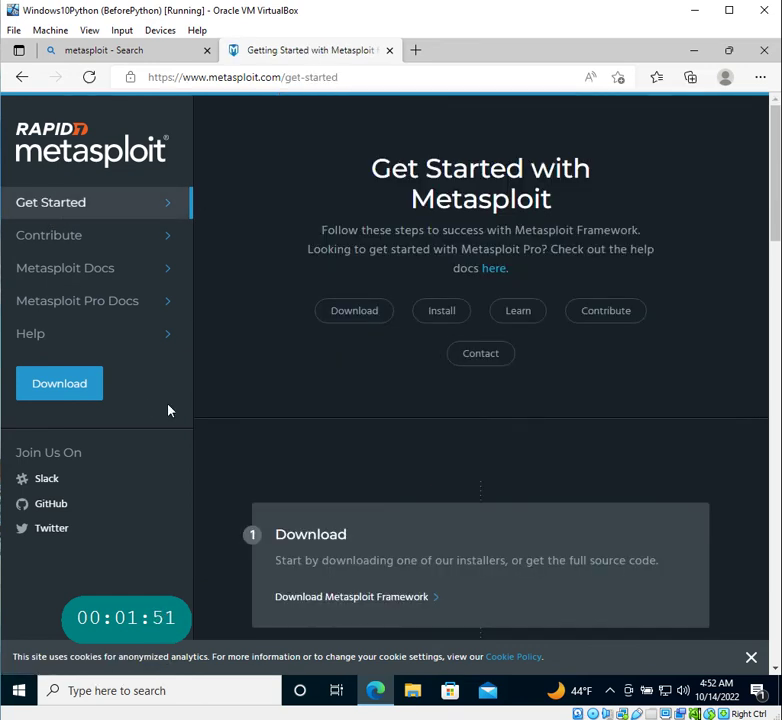
{"action": "left_click", "coordinate": [442, 311]}
{"action": "scroll", "coordinate": [428, 321], "scroll_direction": "down", "scroll_amount": 2}
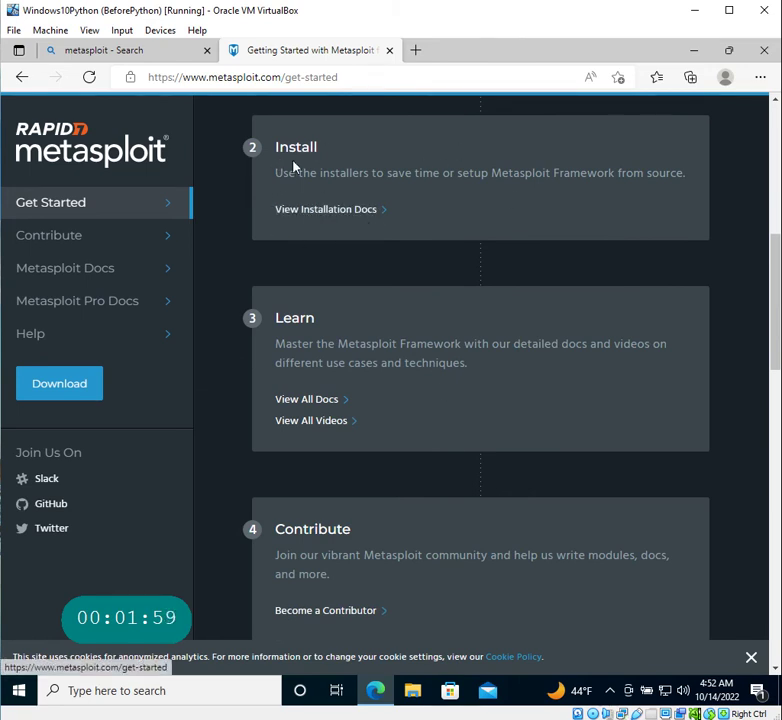
{"action": "left_click_drag", "start_coordinate": [284, 173], "coordinate": [677, 175]}
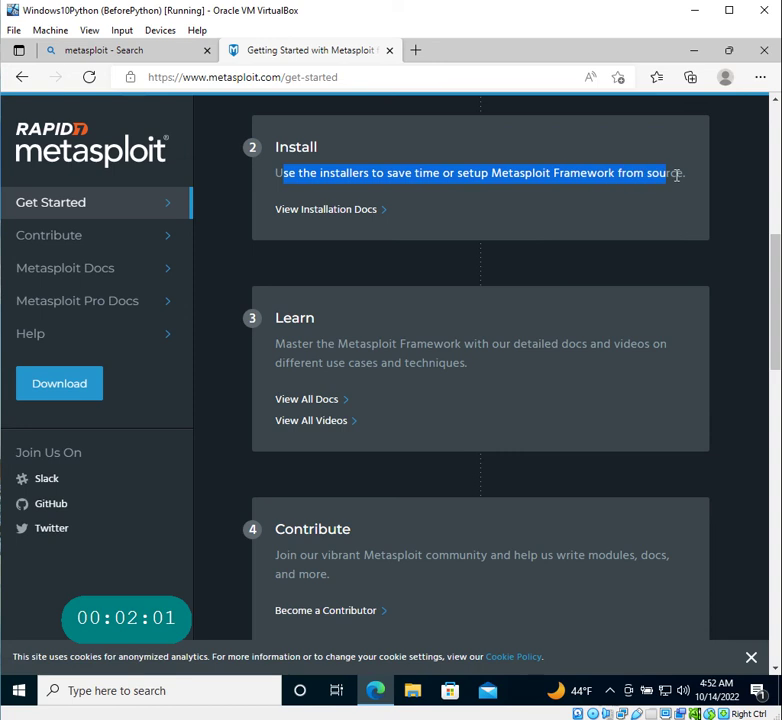
- Open the installation docs in a new tab and highlight the Download step's description
{"action": "left_click", "coordinate": [340, 210]}
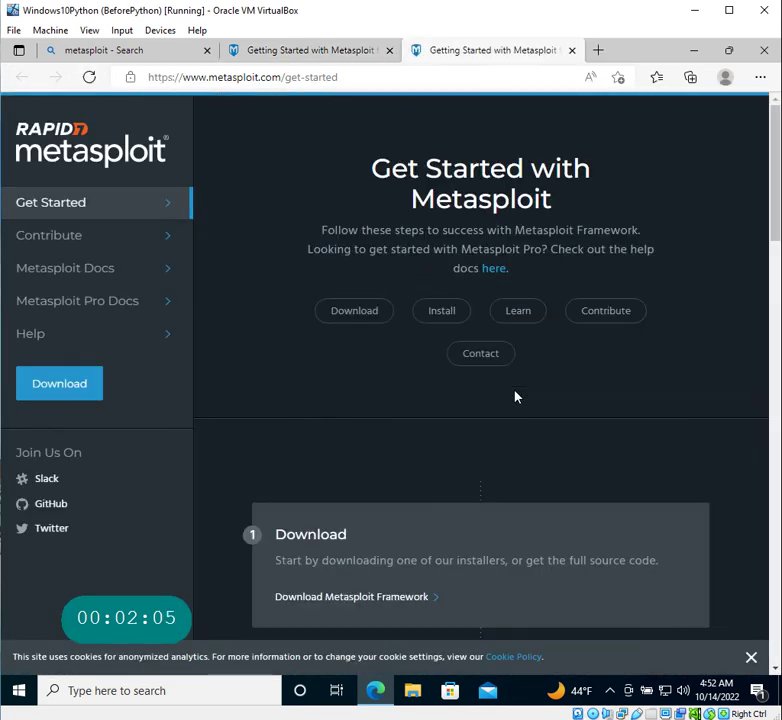
{"action": "scroll", "coordinate": [325, 447], "scroll_direction": "down", "scroll_amount": 1}
{"action": "scroll", "coordinate": [325, 447], "scroll_direction": "down", "scroll_amount": 3}
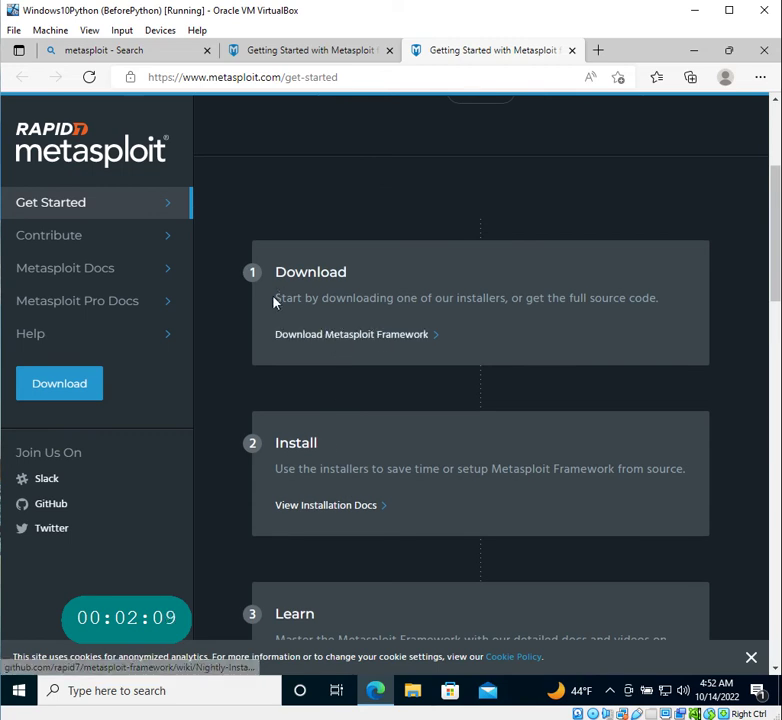
{"action": "left_click_drag", "start_coordinate": [274, 298], "coordinate": [682, 302]}
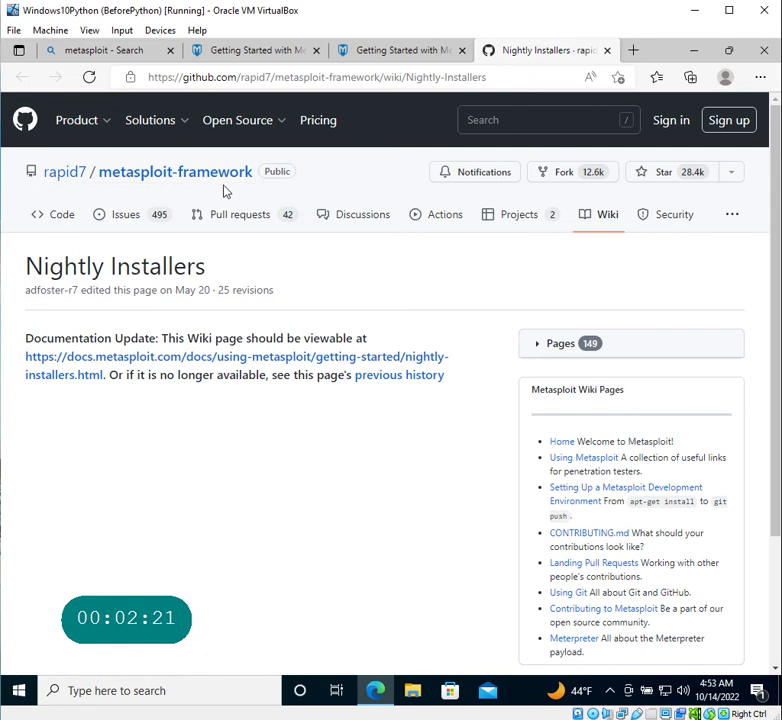
- Scroll down and back up the GitHub Nightly Installers wiki page
{"action": "scroll", "coordinate": [348, 486], "scroll_direction": "down", "scroll_amount": 3}
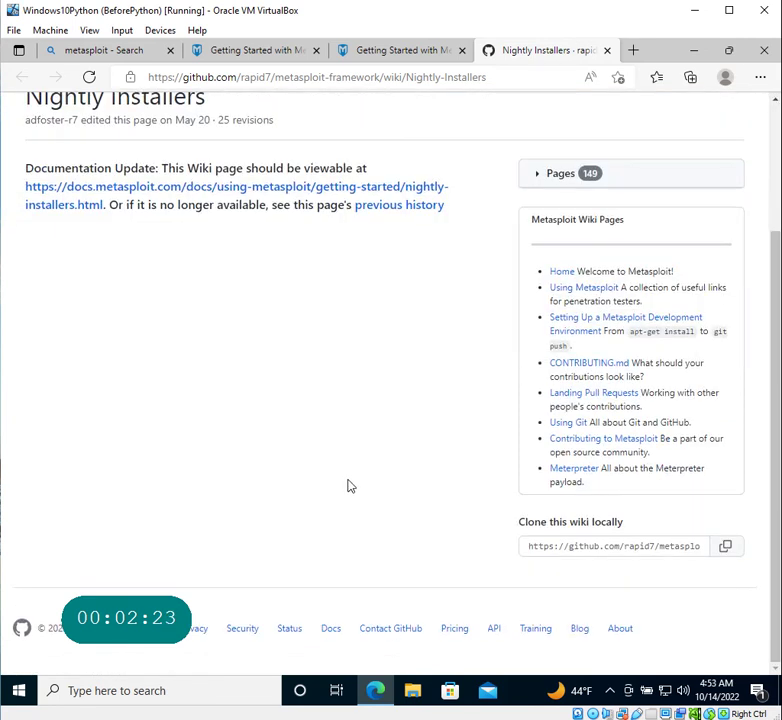
{"action": "scroll", "coordinate": [349, 485], "scroll_direction": "up", "scroll_amount": 3}
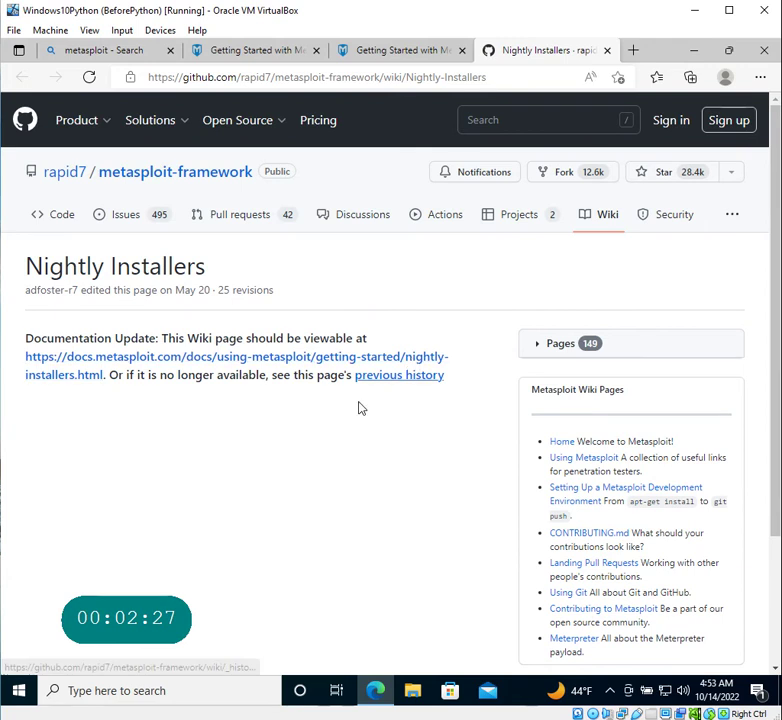
- Open docs.metasploit.com's Nightly Installers page and scroll to the Installing Metasploit on Windows heading
{"action": "left_click", "coordinate": [360, 362]}
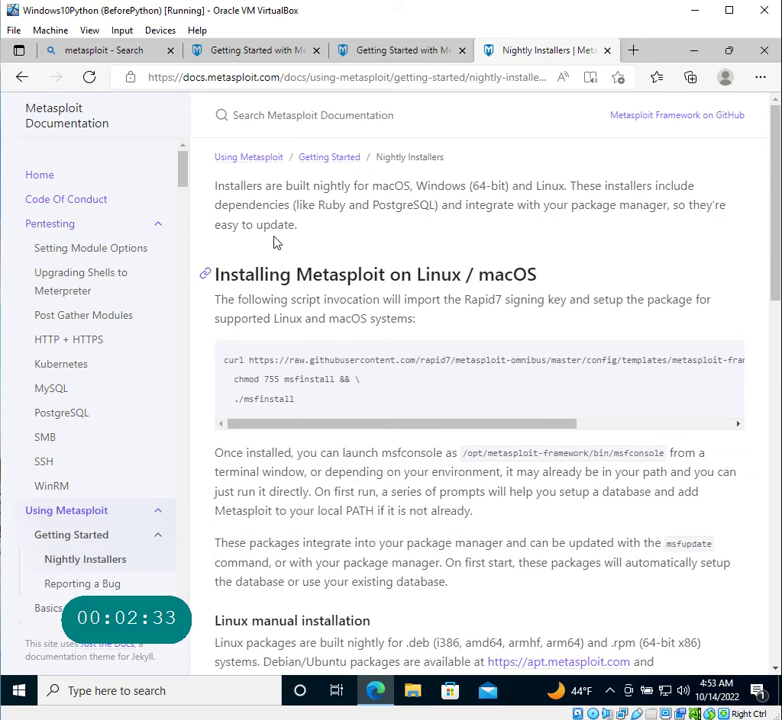
{"action": "left_click_drag", "start_coordinate": [305, 402], "coordinate": [225, 358]}
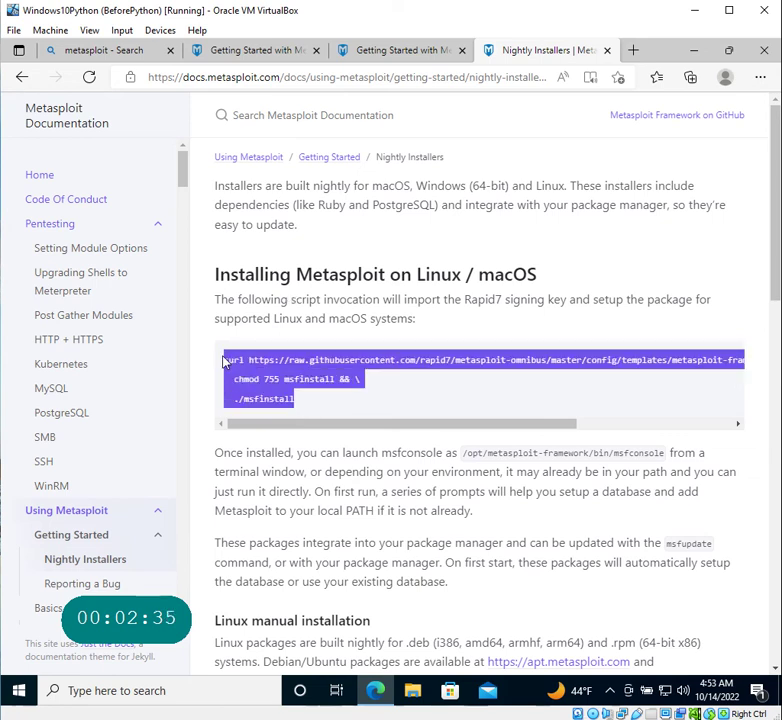
{"action": "scroll", "coordinate": [421, 280], "scroll_direction": "down", "scroll_amount": 3}
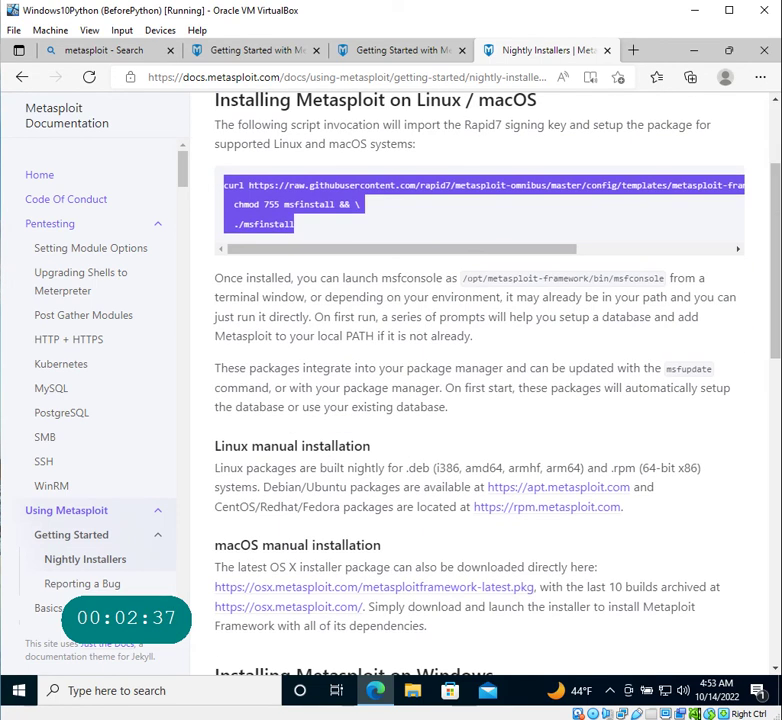
{"action": "scroll", "coordinate": [213, 414], "scroll_direction": "down", "scroll_amount": 5}
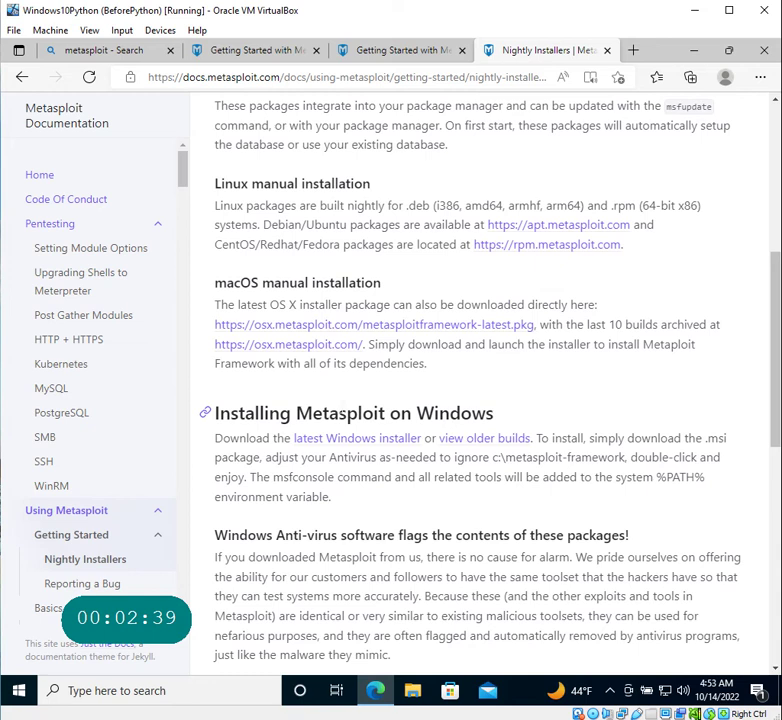
{"action": "scroll", "coordinate": [213, 414], "scroll_direction": "down", "scroll_amount": 1}
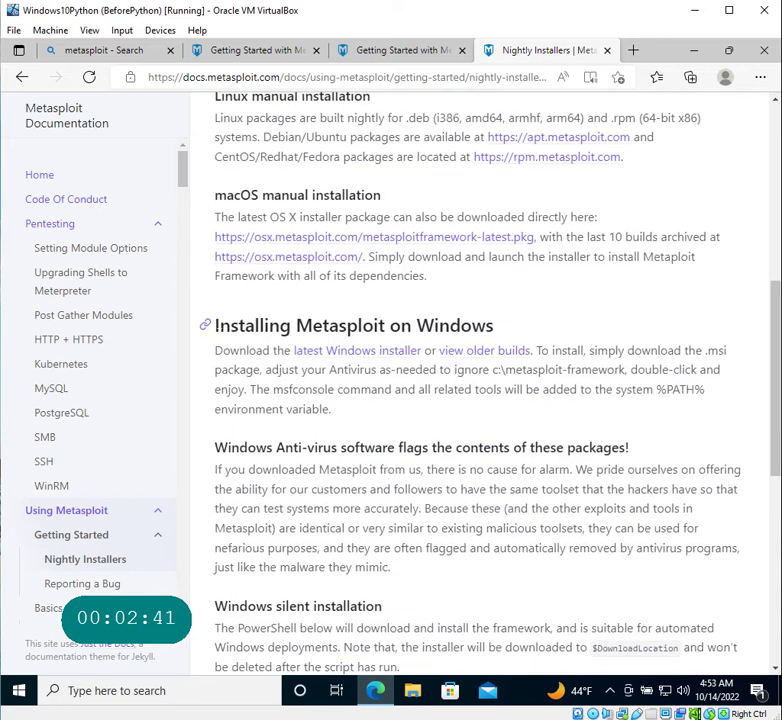
{"action": "left_click_drag", "start_coordinate": [214, 326], "coordinate": [513, 327]}
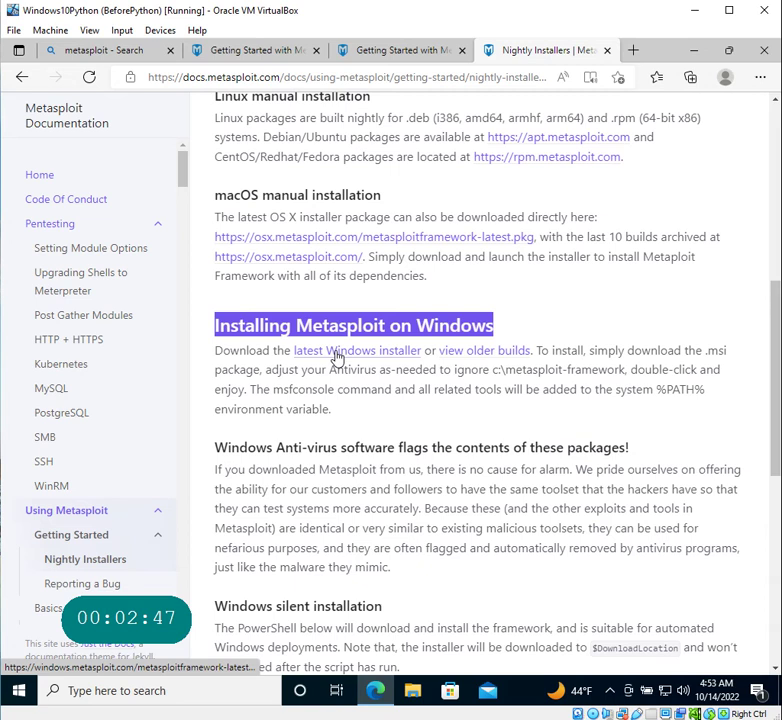
- Download metasploitframework-latest.msi and read the install steps and the msfconsole %PATH% note
{"action": "left_click", "coordinate": [368, 357]}
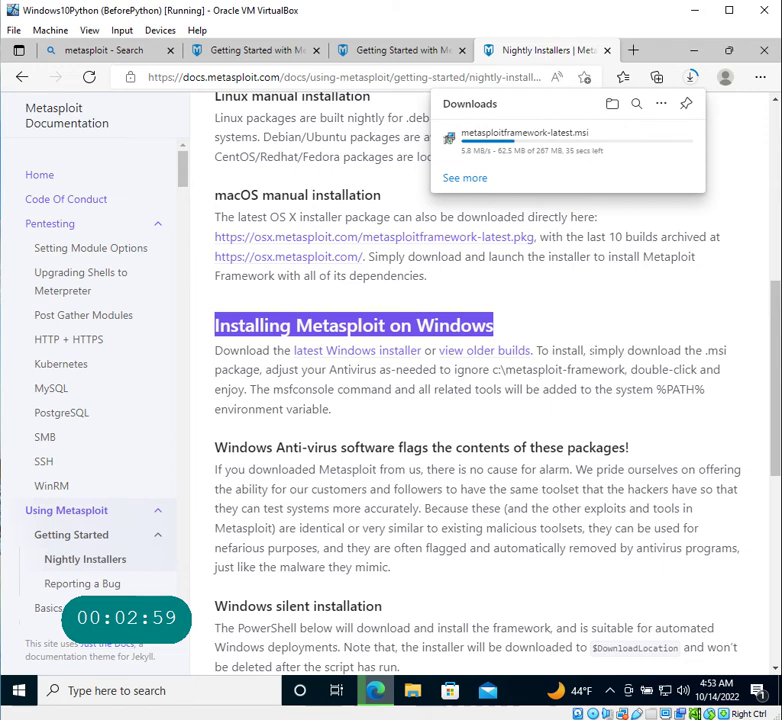
{"action": "left_click_drag", "start_coordinate": [589, 350], "coordinate": [692, 372]}
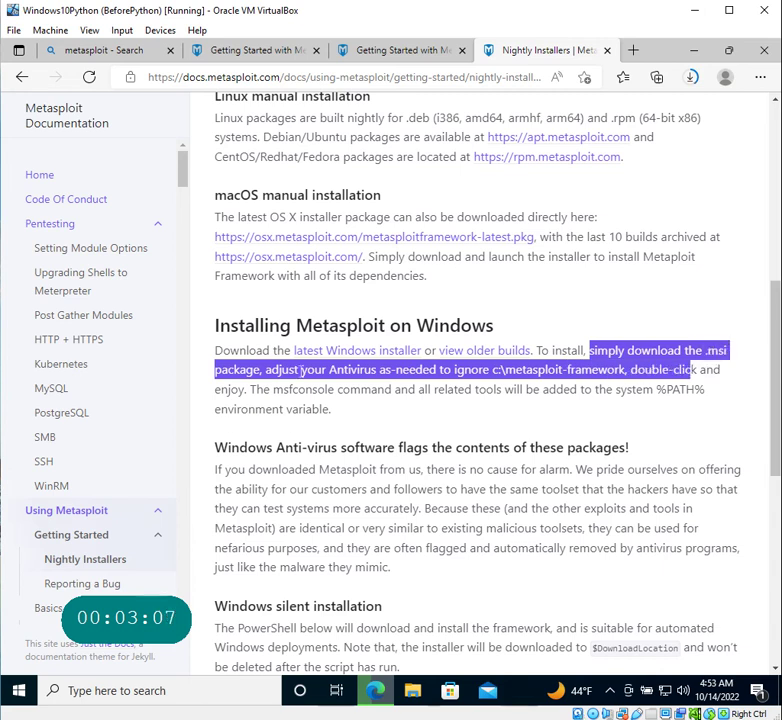
{"action": "left_click", "coordinate": [692, 372]}
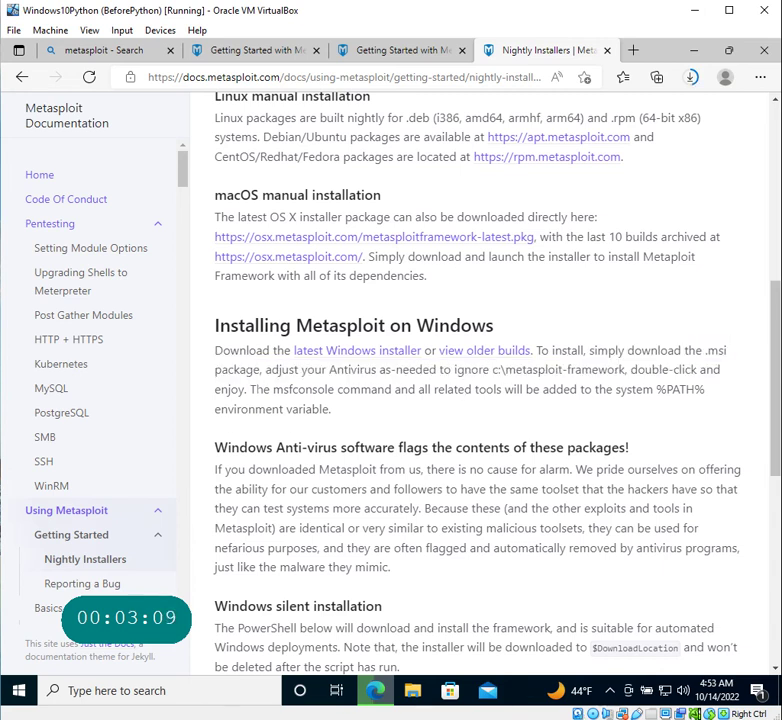
{"action": "left_click_drag", "start_coordinate": [249, 389], "coordinate": [738, 412]}
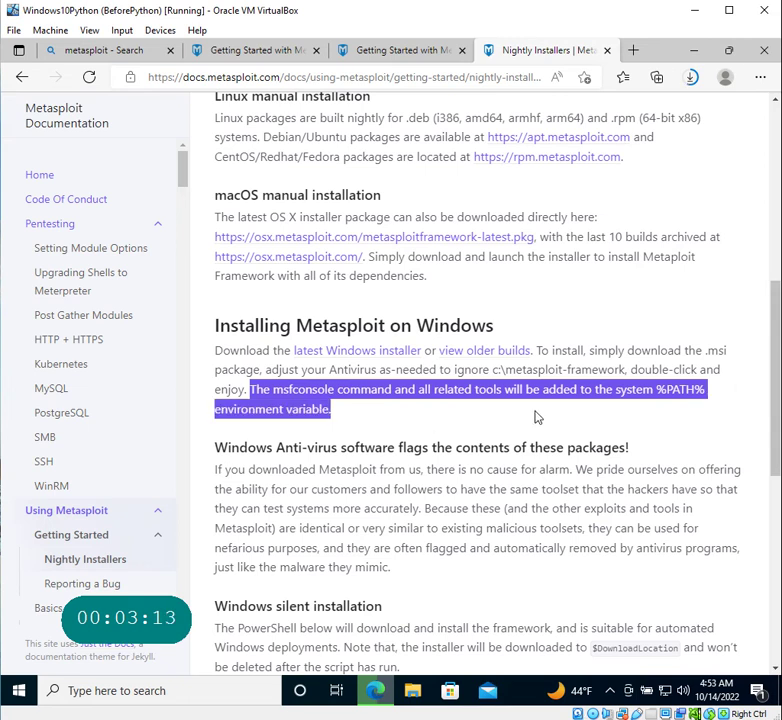
{"action": "left_click", "coordinate": [388, 428]}
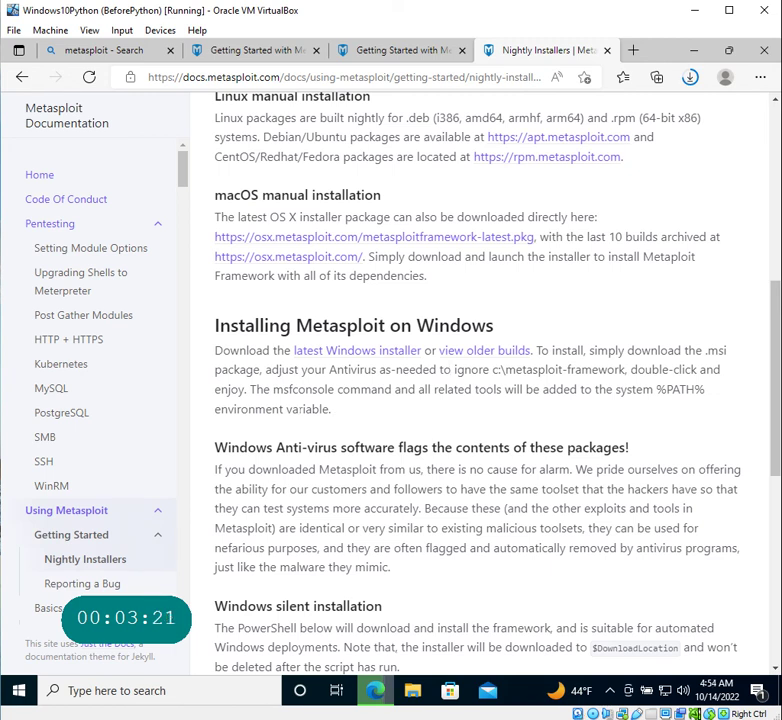
- Highlight the Windows install paragraph and show Edge's downloads with the finished 267 MB .msi
{"action": "triple_click", "coordinate": [209, 346]}
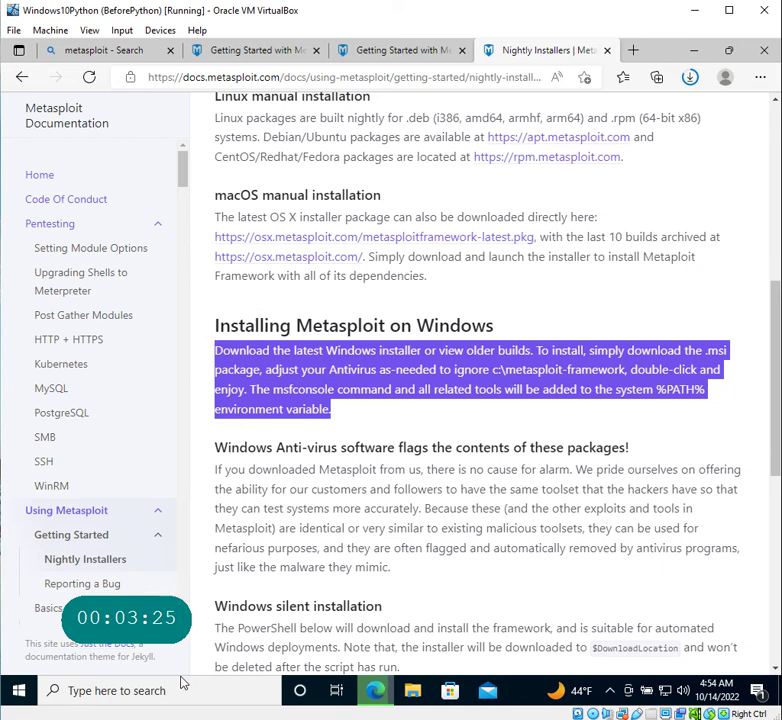
{"action": "left_click", "coordinate": [691, 78]}
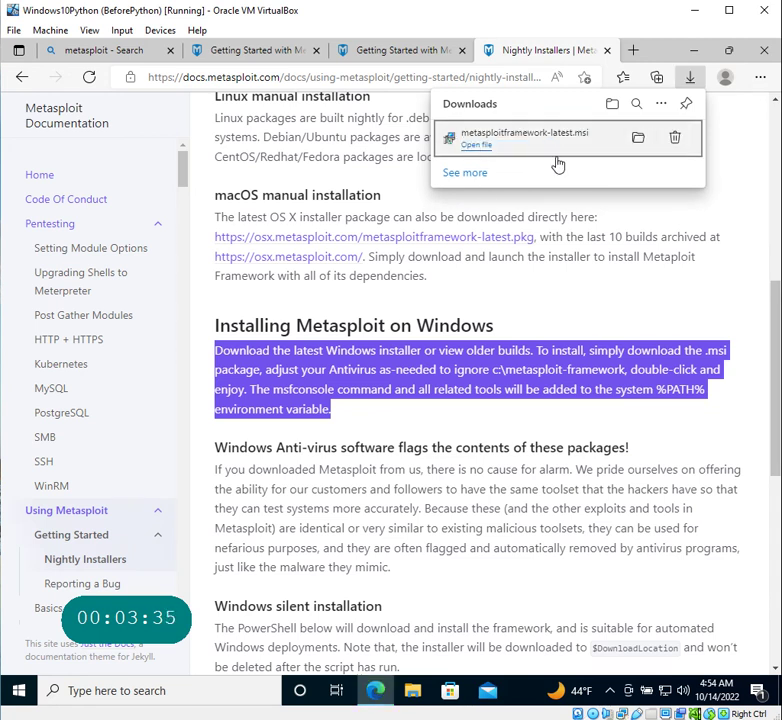
- Run the downloaded .msi, accept the licence, keep the default C:\ location, and approve installation
{"action": "left_click", "coordinate": [498, 146]}
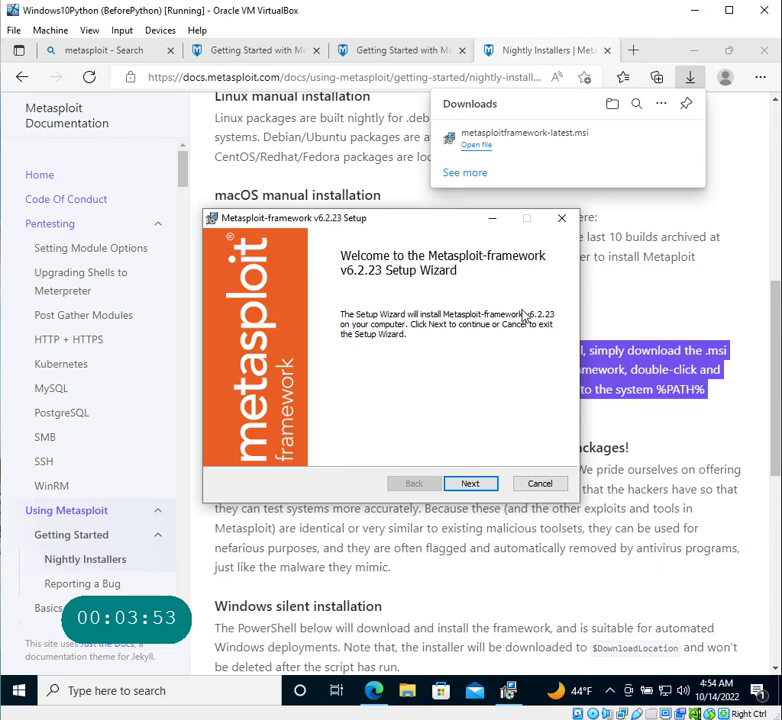
{"action": "left_click", "coordinate": [470, 484]}
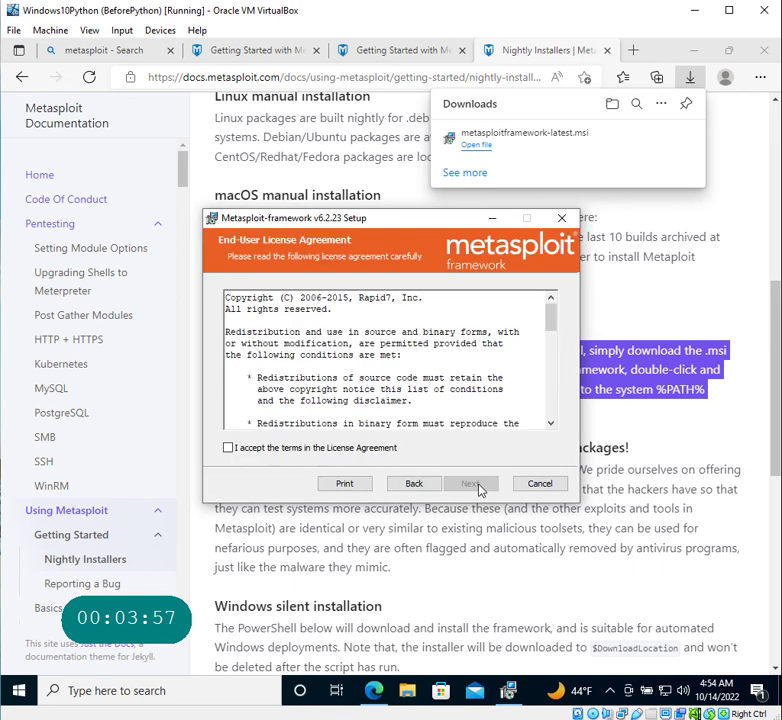
{"action": "left_click", "coordinate": [228, 448]}
{"action": "left_click", "coordinate": [470, 483]}
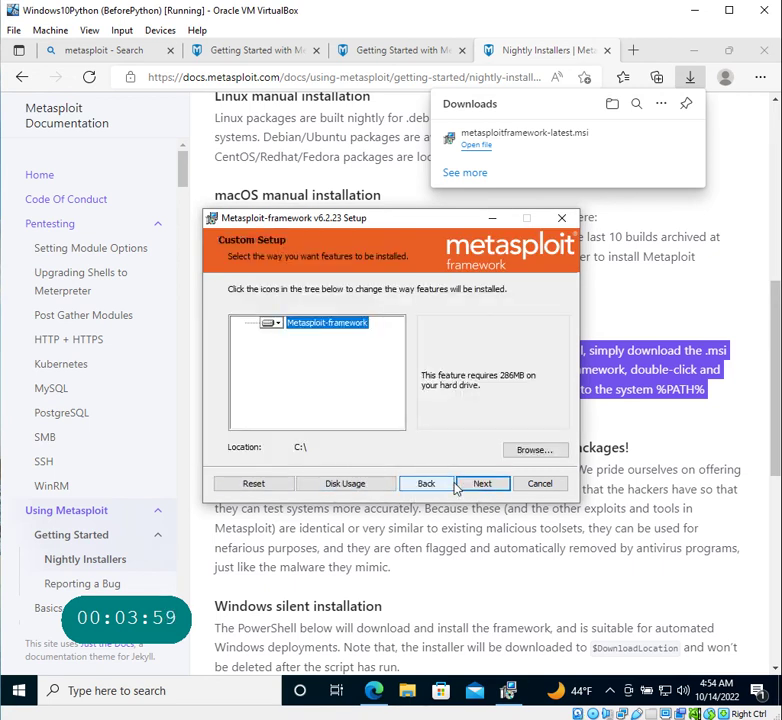
{"action": "left_click", "coordinate": [481, 484]}
{"action": "left_click", "coordinate": [456, 483]}
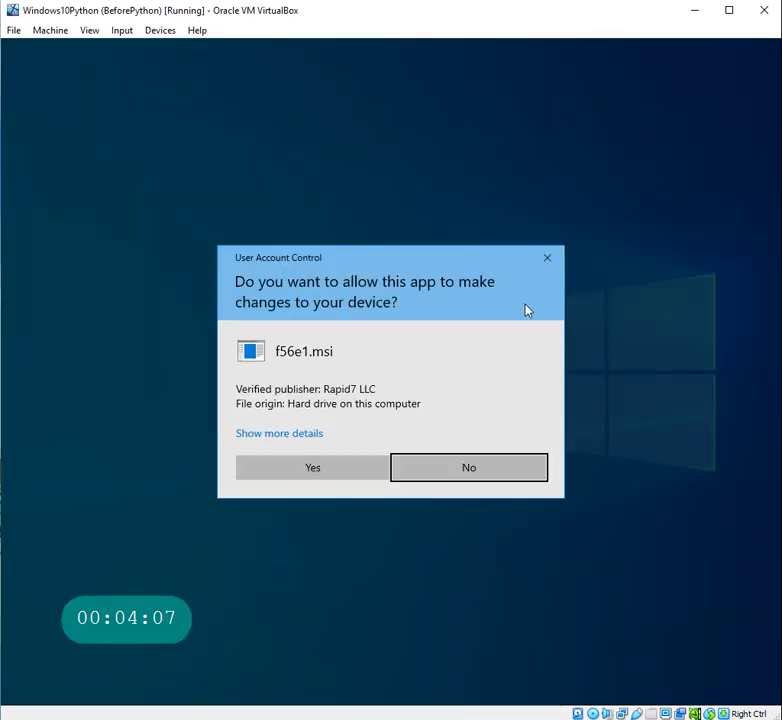
{"action": "left_click", "coordinate": [342, 472]}
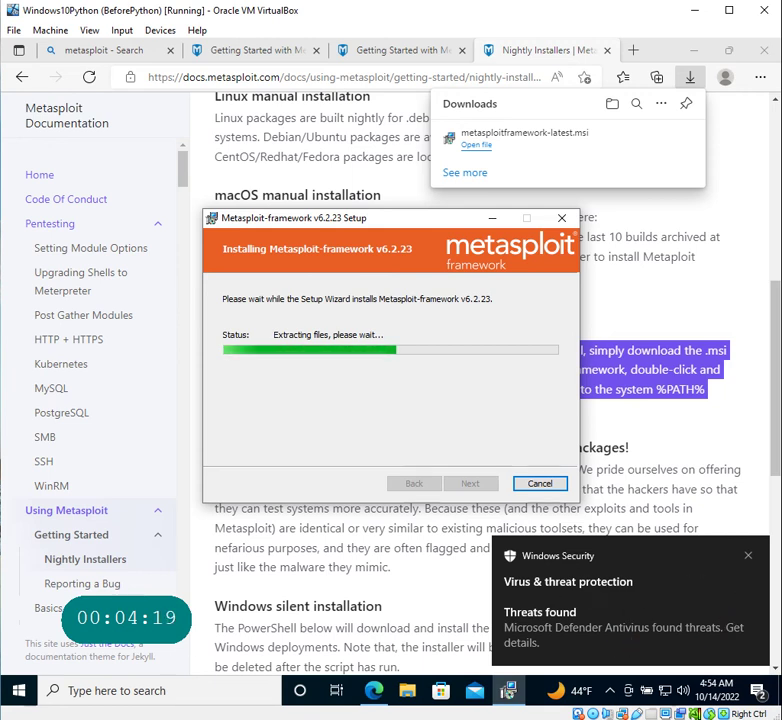
{"action": "left_click", "coordinate": [183, 700]}
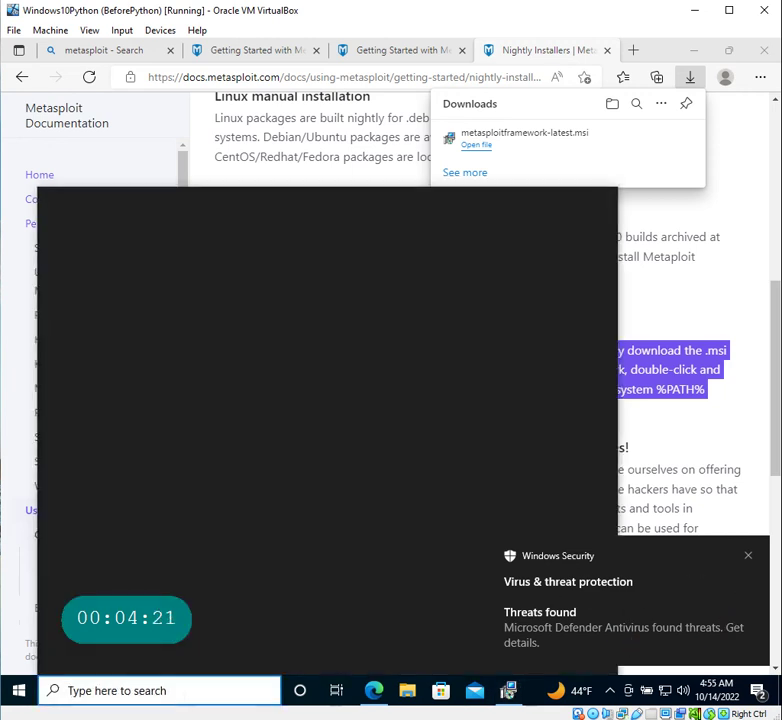
{"action": "type", "text": "wire"}
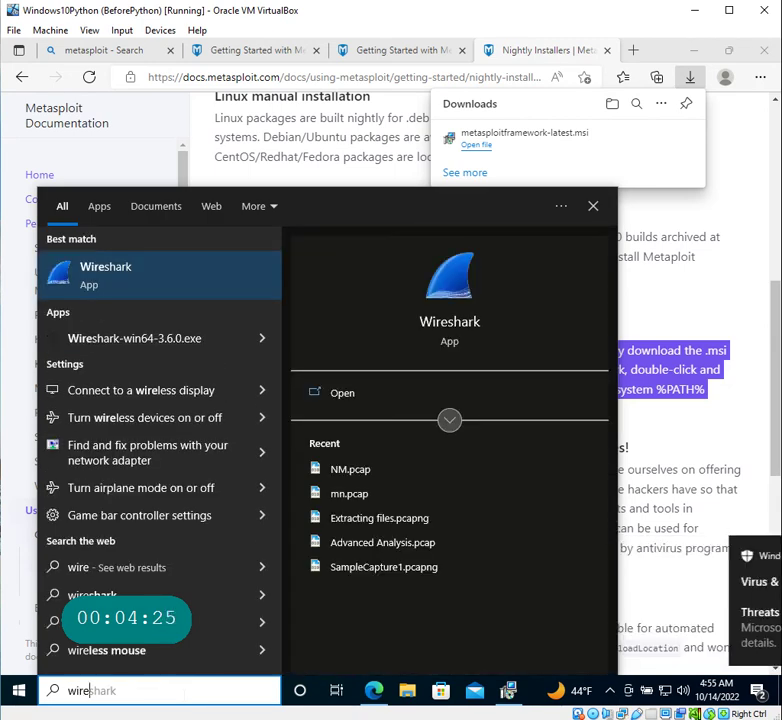
{"action": "key", "text": "BackSpace"}
{"action": "key", "text": "BackSpace"}
{"action": "key", "text": "BackSpace"}
{"action": "key", "text": "BackSpace"}
{"action": "key", "text": "BackSpace"}
{"action": "type", "text": "firewall"}
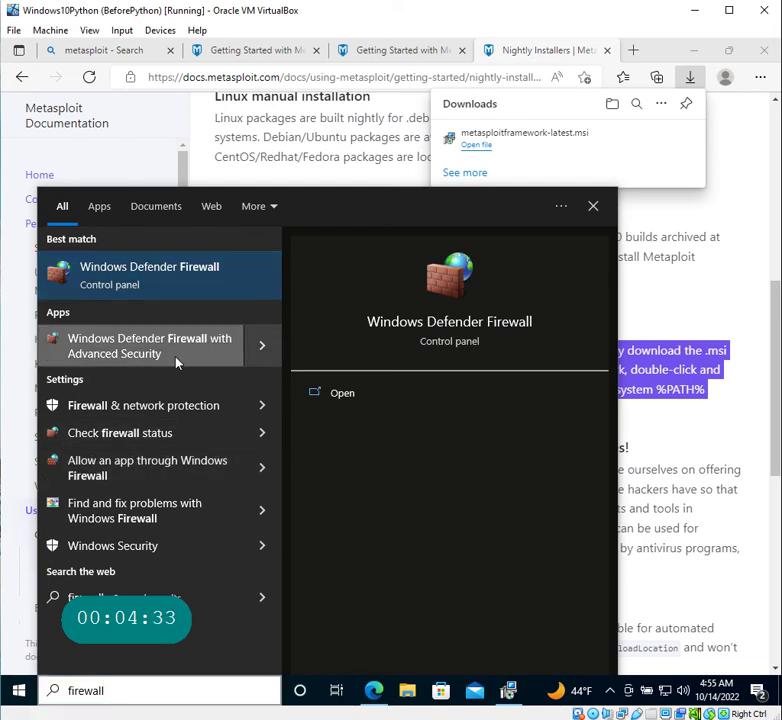
{"action": "left_click", "coordinate": [169, 289]}
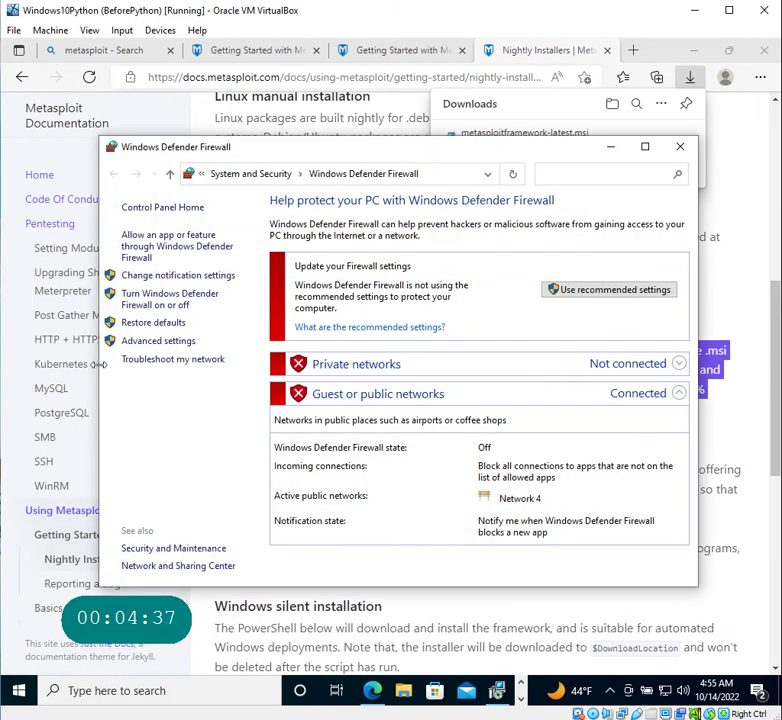
{"action": "left_click", "coordinate": [174, 298]}
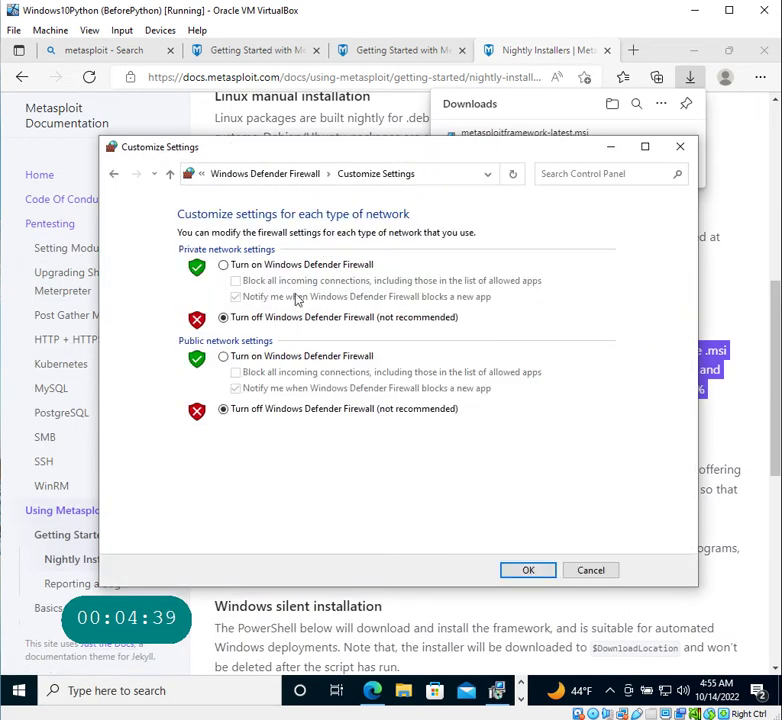
{"action": "left_click", "coordinate": [525, 570]}
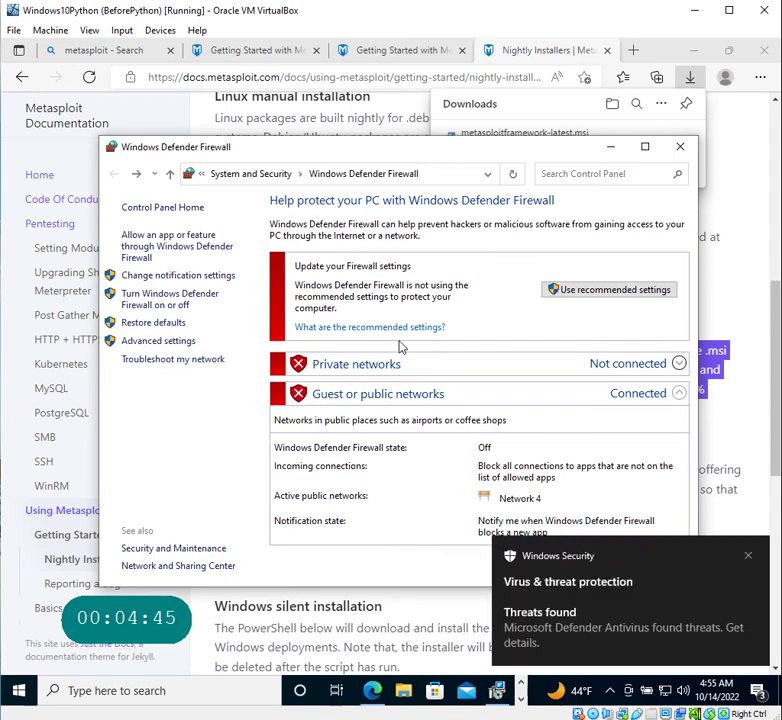
{"action": "left_click", "coordinate": [182, 253]}
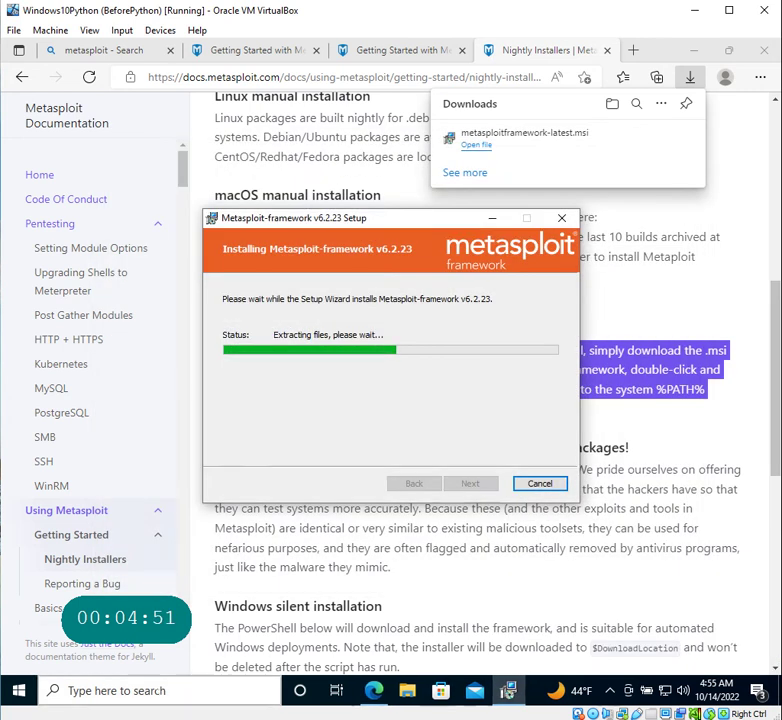
- Confirm in Windows Defender Firewall's Advanced settings that all profiles are off, then close it
{"action": "left_click", "coordinate": [157, 688]}
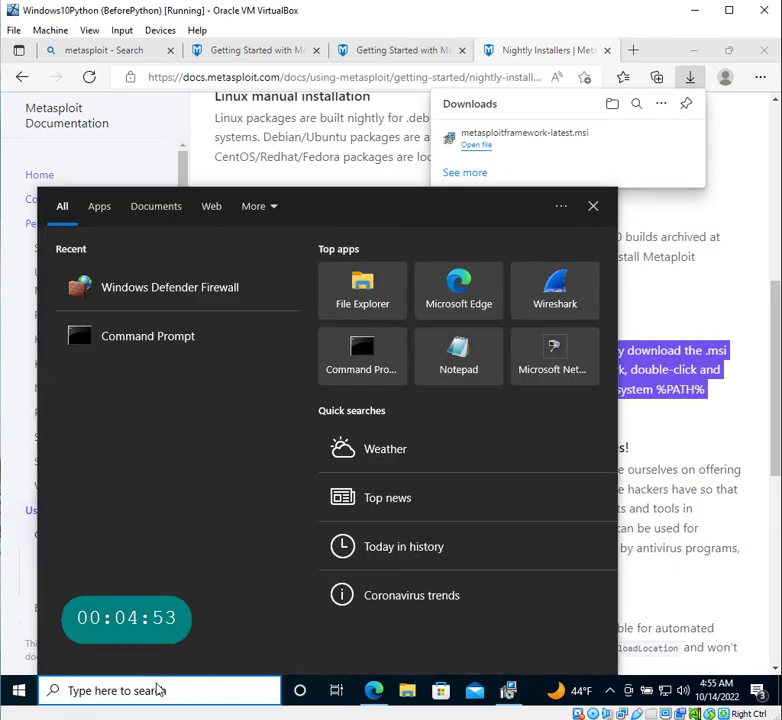
{"action": "type", "text": "windows"}
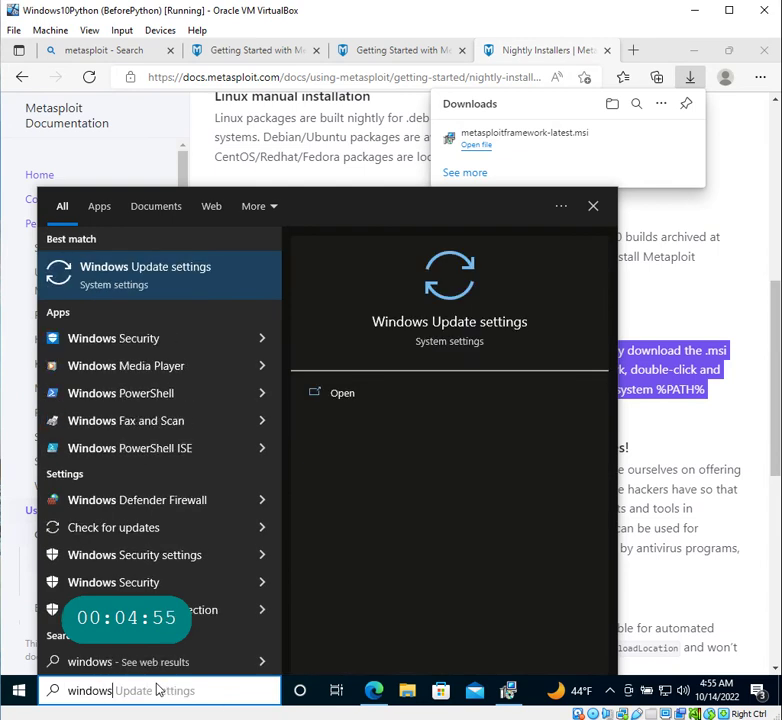
{"action": "key", "text": "BackSpace"}
{"action": "key", "text": "BackSpace"}
{"action": "key", "text": "BackSpace"}
{"action": "key", "text": "BackSpace"}
{"action": "key", "text": "BackSpace"}
{"action": "key", "text": "BackSpace"}
{"action": "key", "text": "BackSpace"}
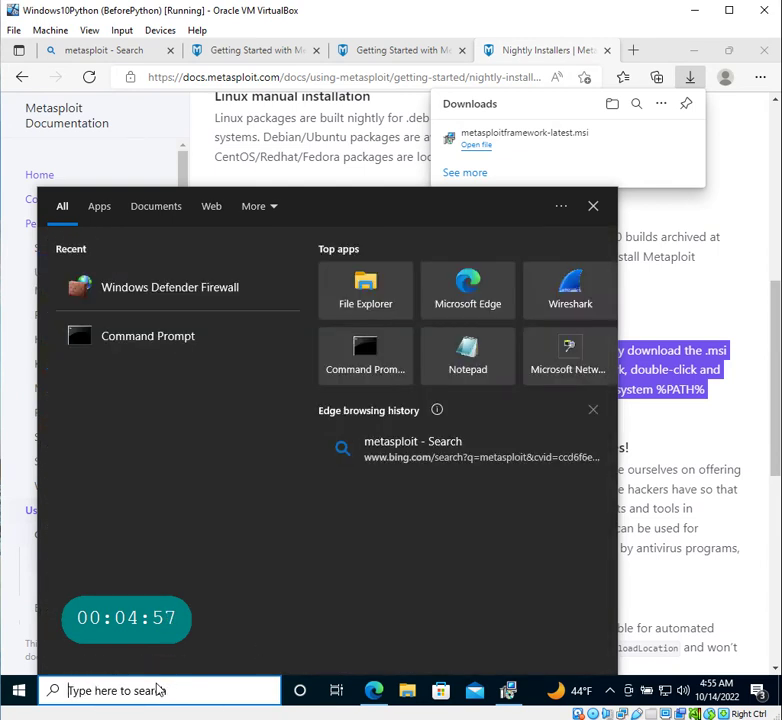
{"action": "type", "text": "defemnder"}
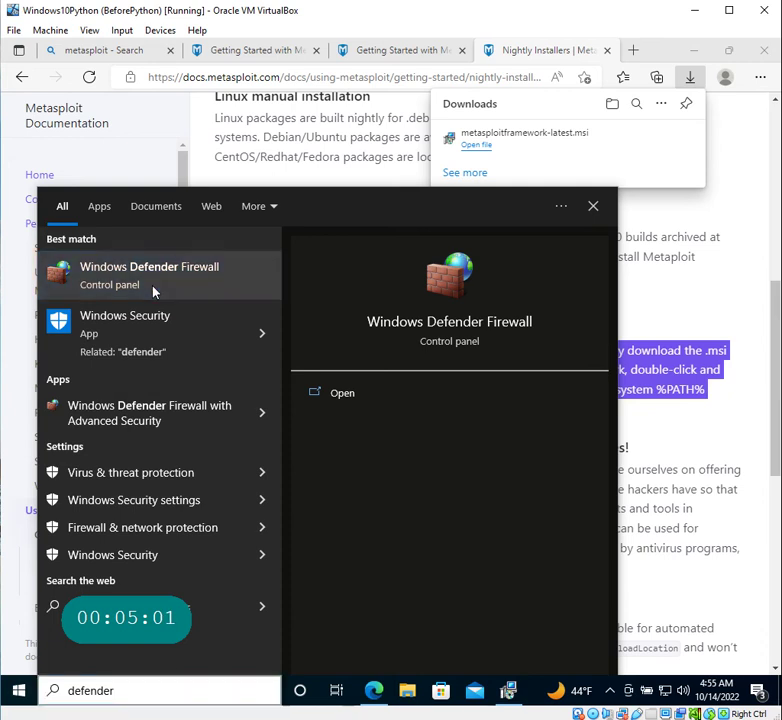
{"action": "left_click", "coordinate": [153, 290]}
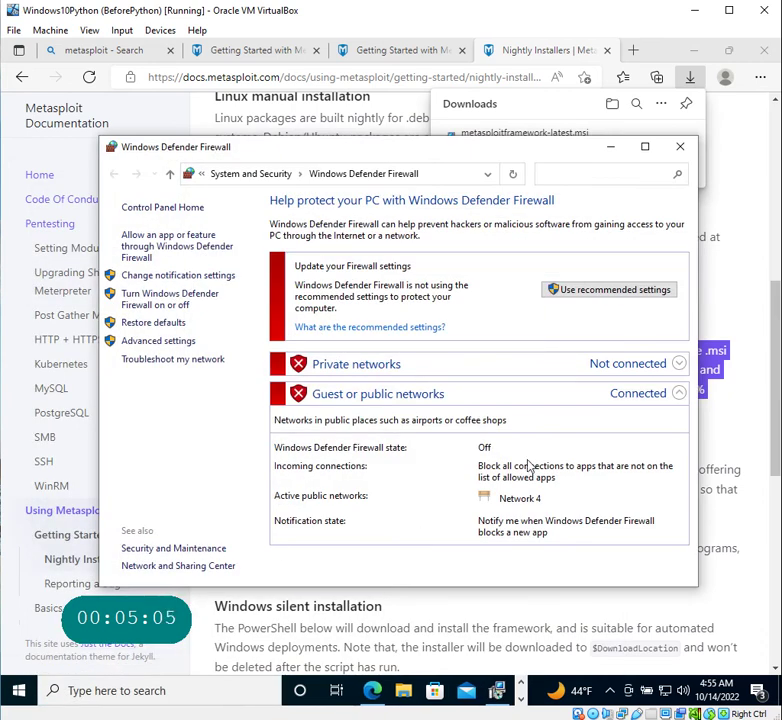
{"action": "left_click", "coordinate": [172, 341]}
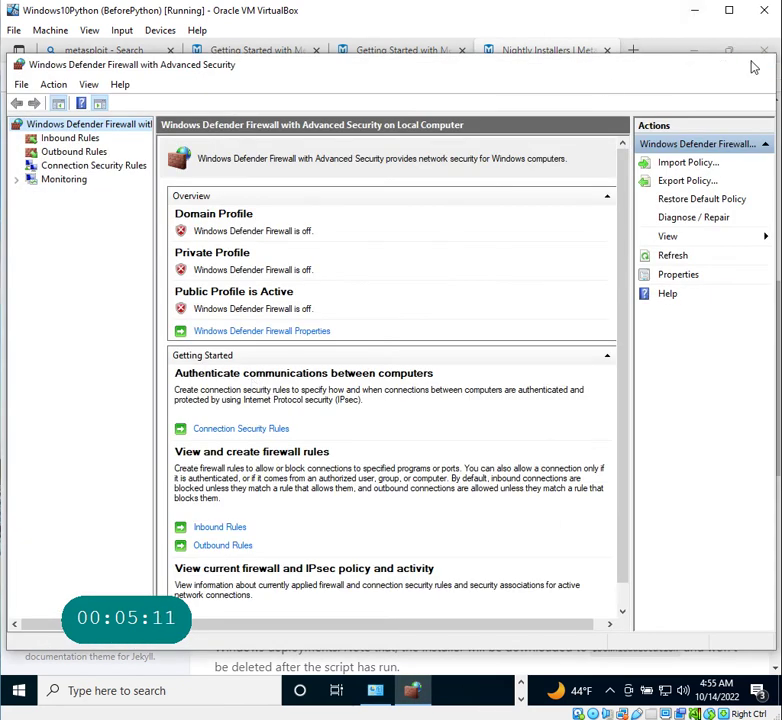
{"action": "left_click", "coordinate": [756, 65]}
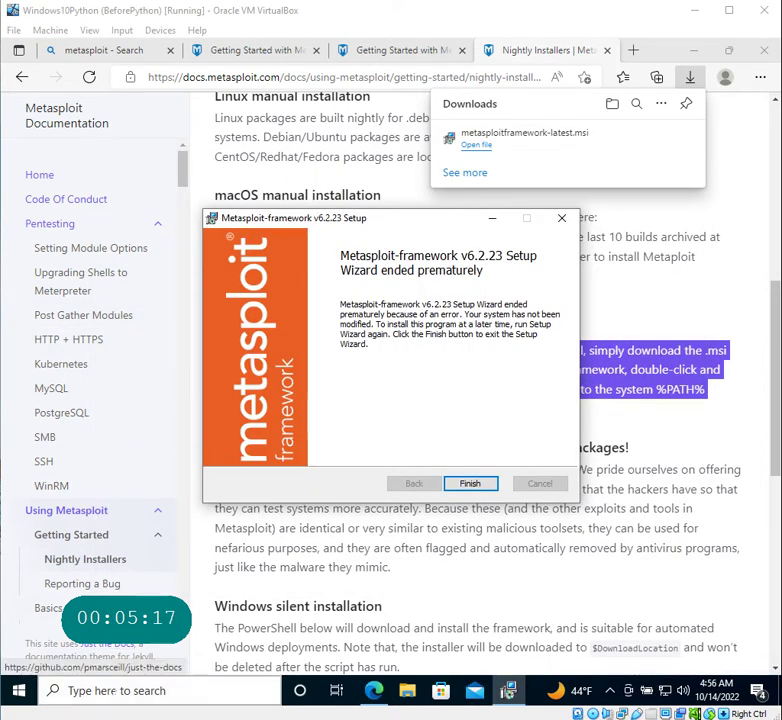
- Find and launch the Windows Security app by searching for 'security'
{"action": "left_click", "coordinate": [110, 690]}
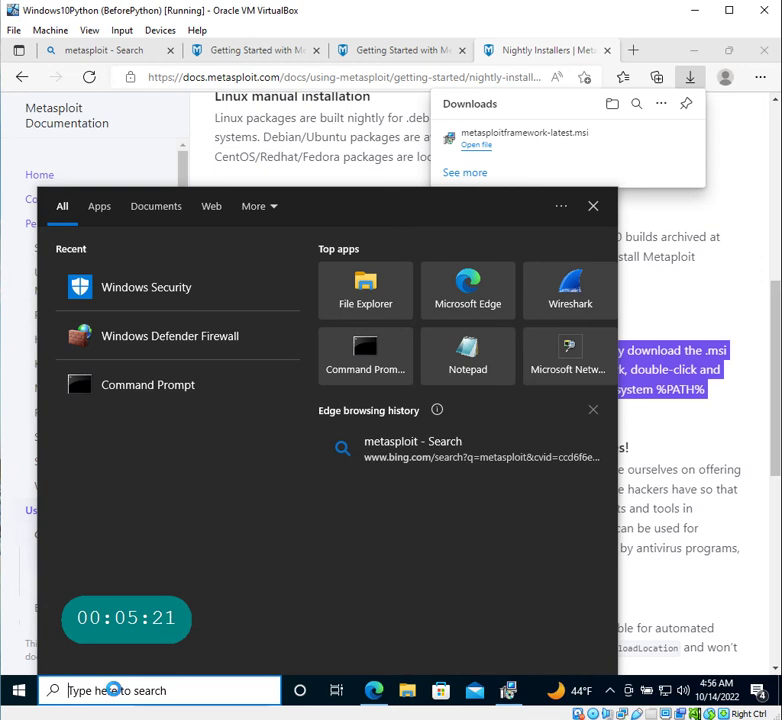
{"action": "type", "text": "snipping tool"}
{"action": "key", "text": "ctrl+a"}
{"action": "type", "text": "sr"}
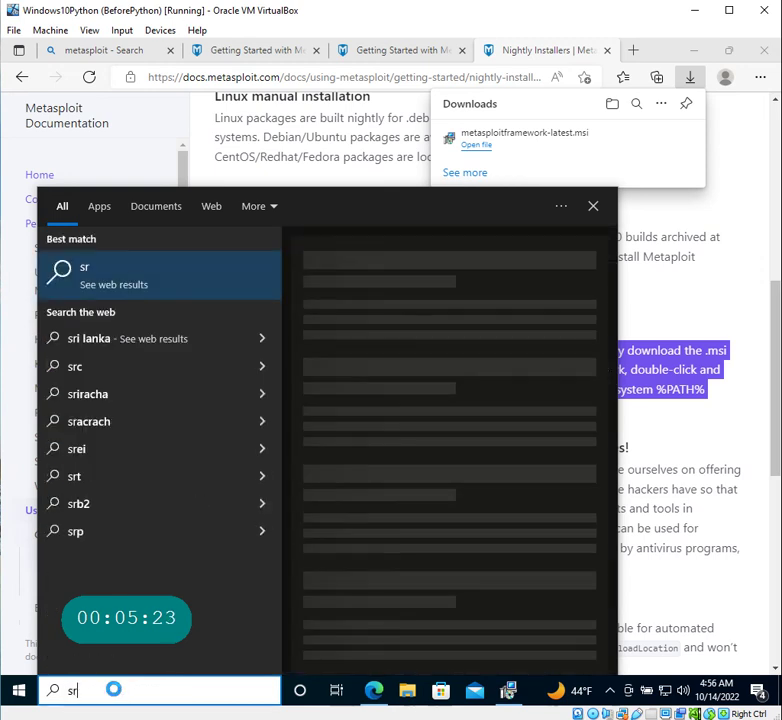
{"action": "key", "text": "BackSpace"}
{"action": "type", "text": "ecu"}
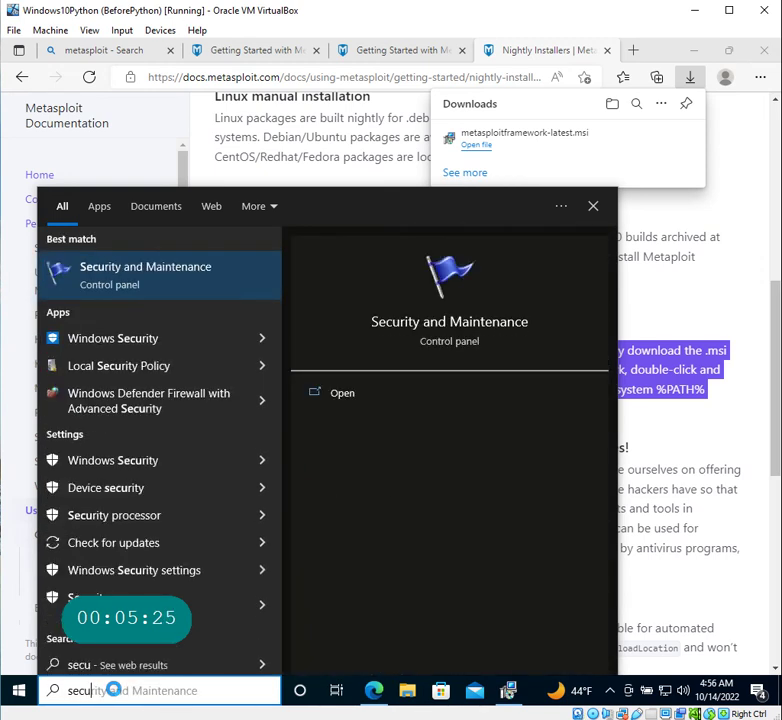
{"action": "type", "text": "rity"}
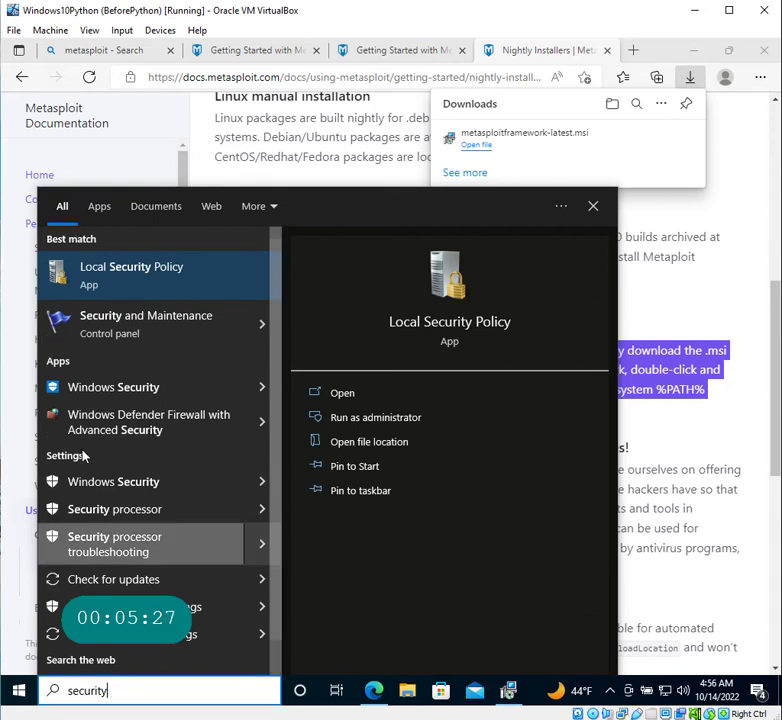
{"action": "left_click", "coordinate": [134, 390]}
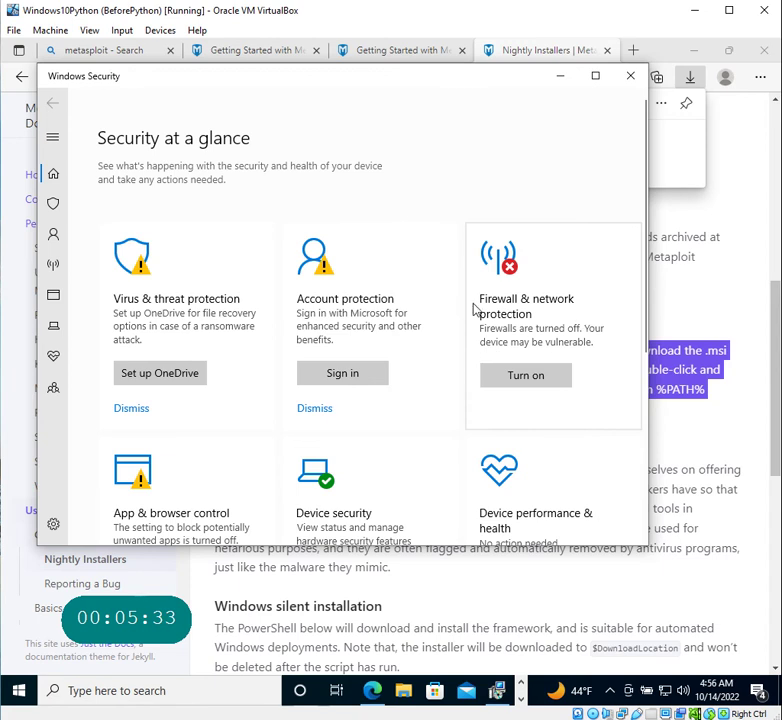
- Maximize Windows Security and open the Virus & threat protection settings, where real-time protection is still on
{"action": "scroll", "coordinate": [550, 415], "scroll_direction": "down", "scroll_amount": 1}
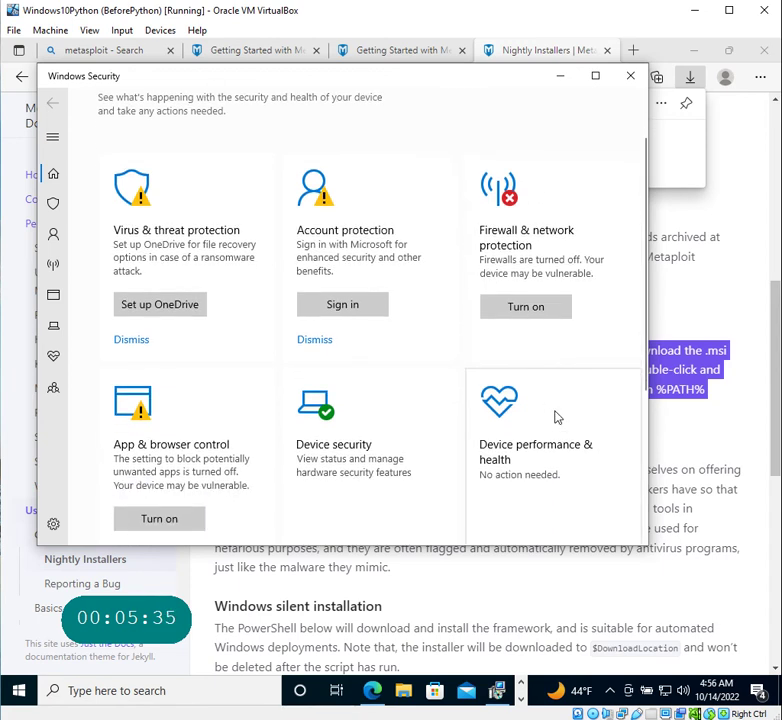
{"action": "scroll", "coordinate": [450, 430], "scroll_direction": "down", "scroll_amount": 1}
{"action": "scroll", "coordinate": [410, 396], "scroll_direction": "down", "scroll_amount": 2}
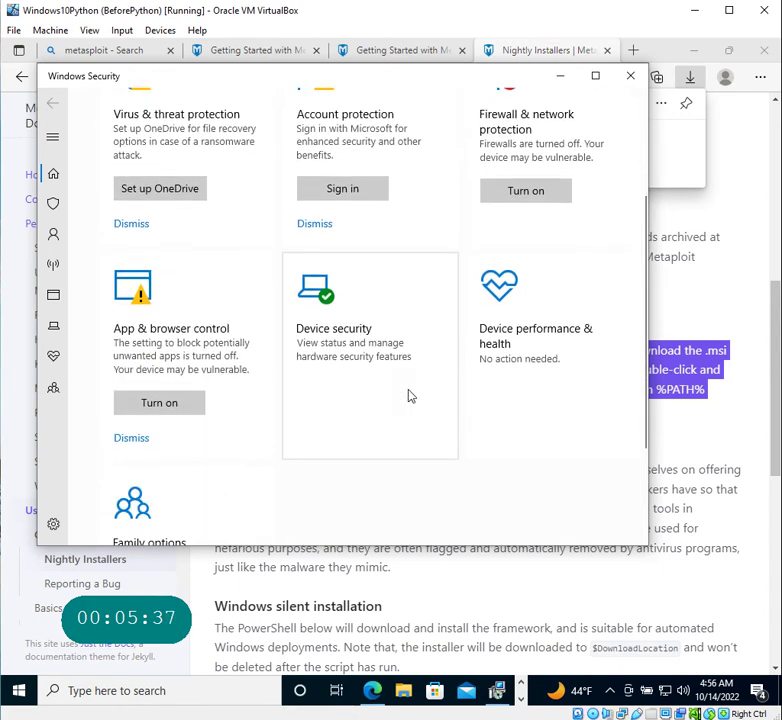
{"action": "scroll", "coordinate": [408, 396], "scroll_direction": "up", "scroll_amount": 4}
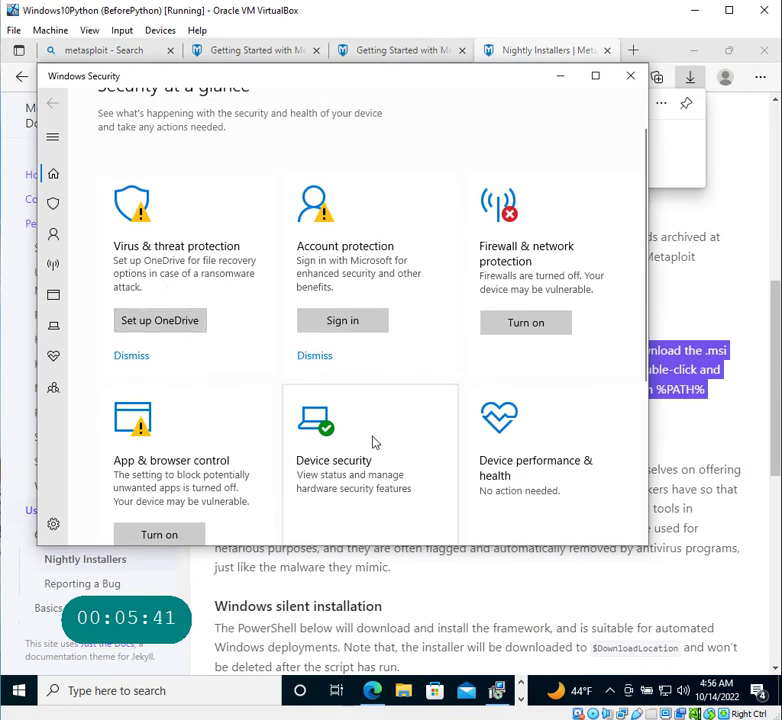
{"action": "scroll", "coordinate": [370, 450], "scroll_direction": "down", "scroll_amount": 1}
{"action": "left_click", "coordinate": [367, 468]}
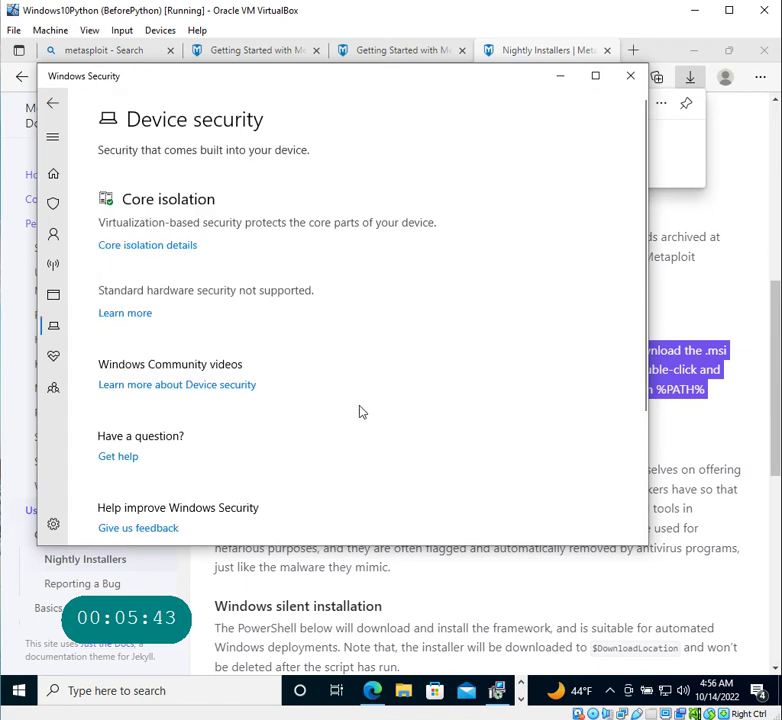
{"action": "scroll", "coordinate": [555, 168], "scroll_direction": "down", "scroll_amount": 1}
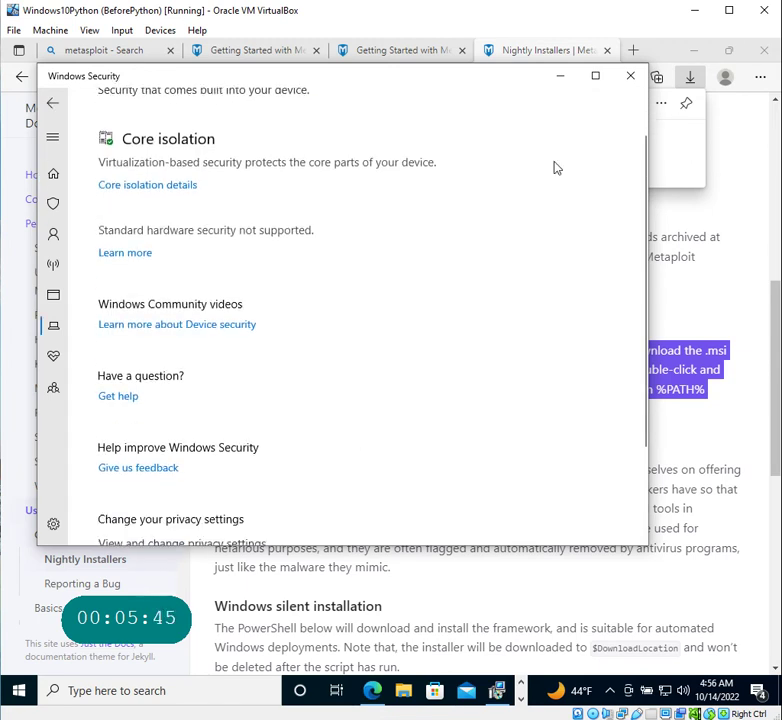
{"action": "left_click", "coordinate": [598, 80]}
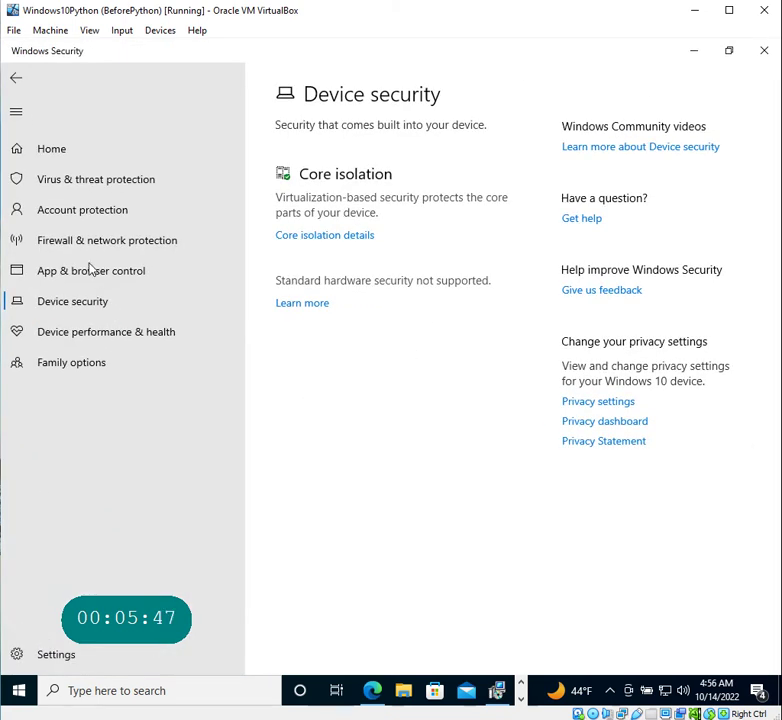
{"action": "left_click", "coordinate": [44, 180]}
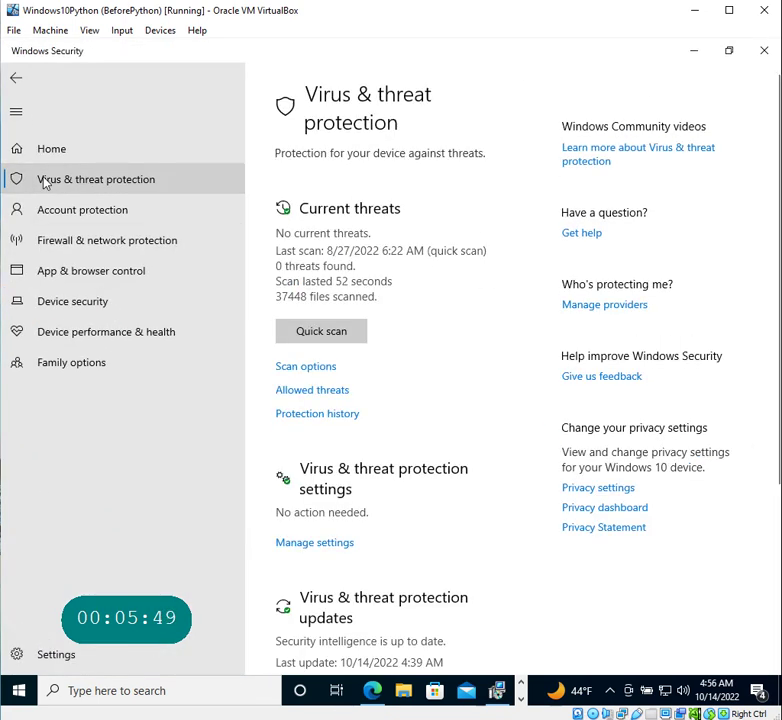
{"action": "left_click", "coordinate": [329, 545]}
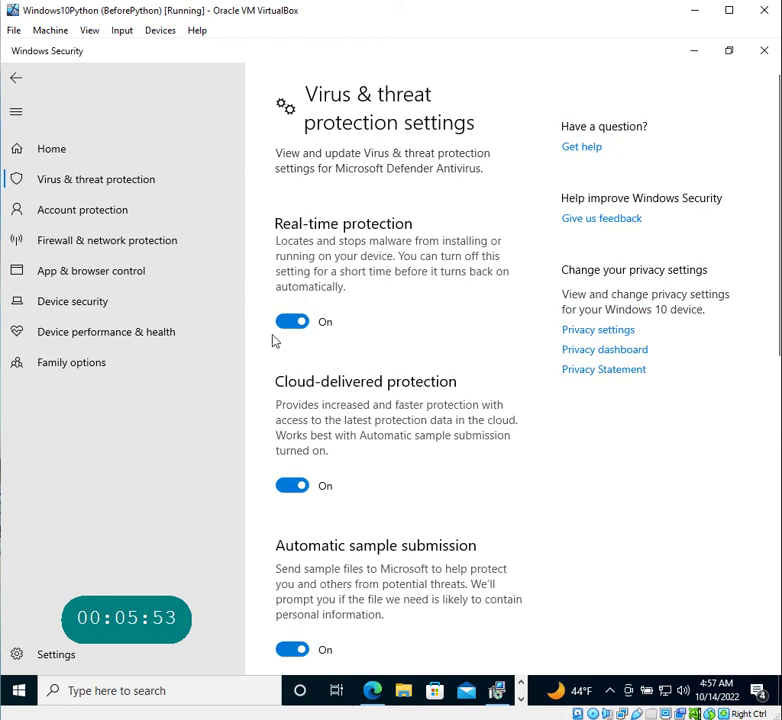
- Turn off Real-time protection, approving the administrator prompt, and Cloud-delivered protection
{"action": "left_click", "coordinate": [290, 323]}
{"action": "left_click", "coordinate": [332, 466]}
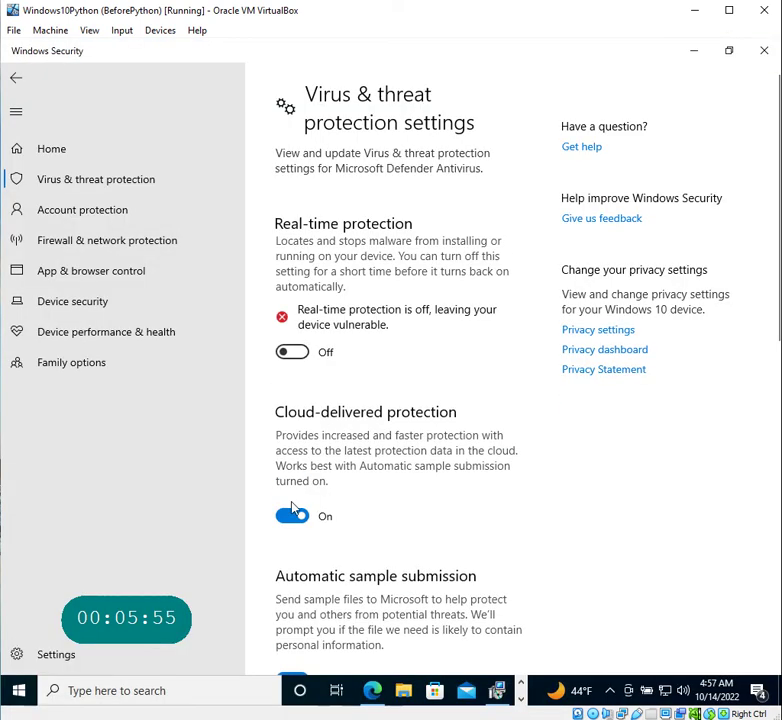
{"action": "left_click", "coordinate": [292, 516]}
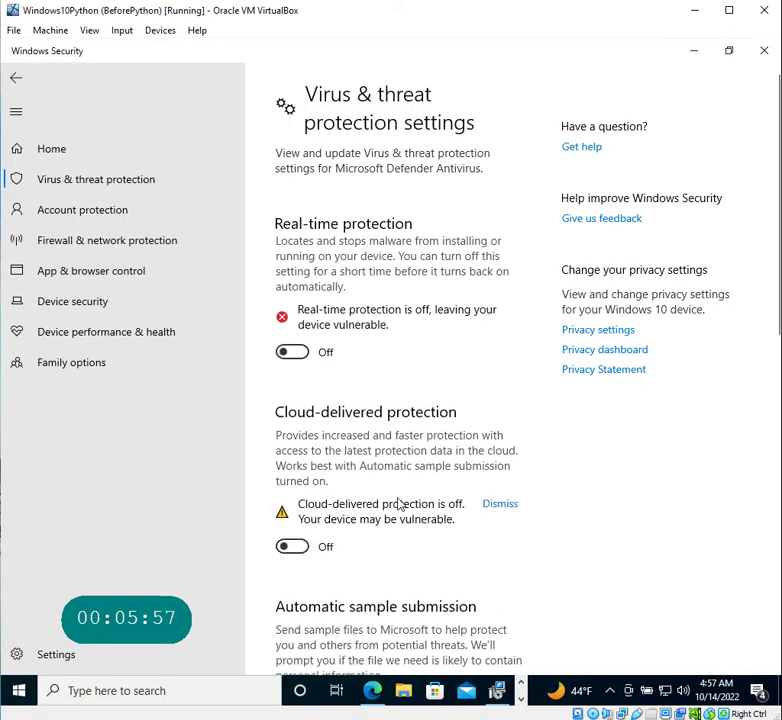
{"action": "scroll", "coordinate": [400, 505], "scroll_direction": "down", "scroll_amount": 2}
{"action": "scroll", "coordinate": [400, 502], "scroll_direction": "down", "scroll_amount": 3}
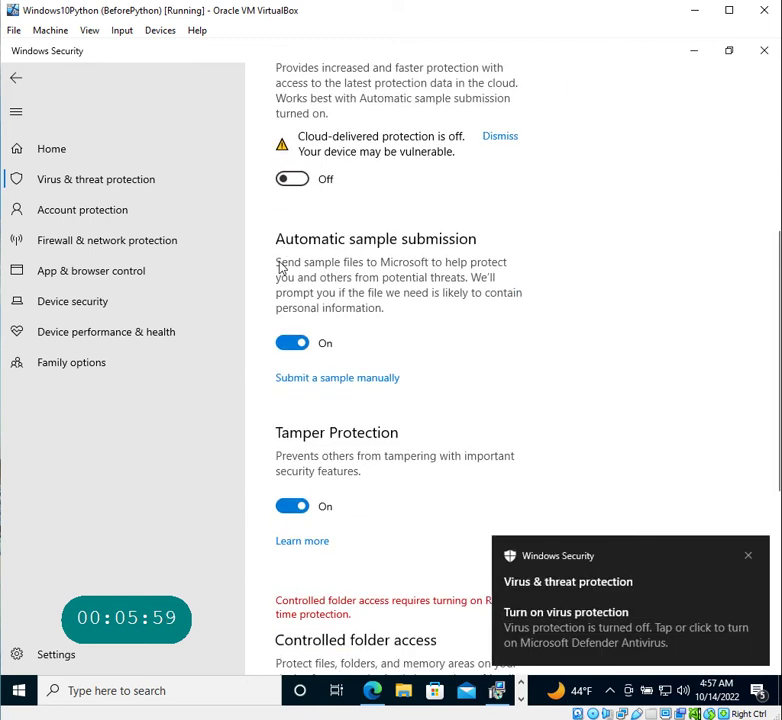
{"action": "scroll", "coordinate": [280, 265], "scroll_direction": "up", "scroll_amount": 1}
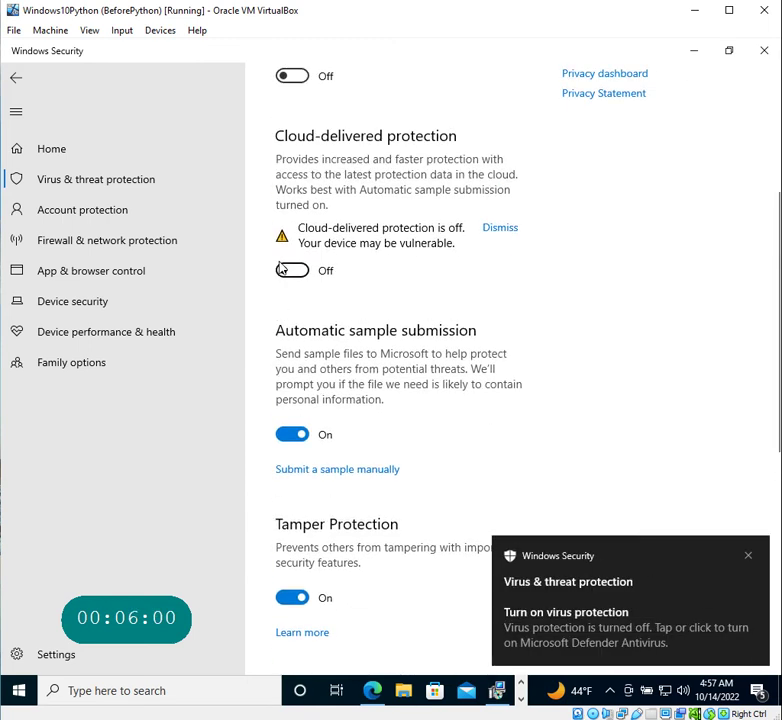
- Turn off Automatic sample submission and Tamper Protection, then minimize Windows Security
{"action": "left_click", "coordinate": [281, 436]}
{"action": "scroll", "coordinate": [438, 436], "scroll_direction": "down", "scroll_amount": 1}
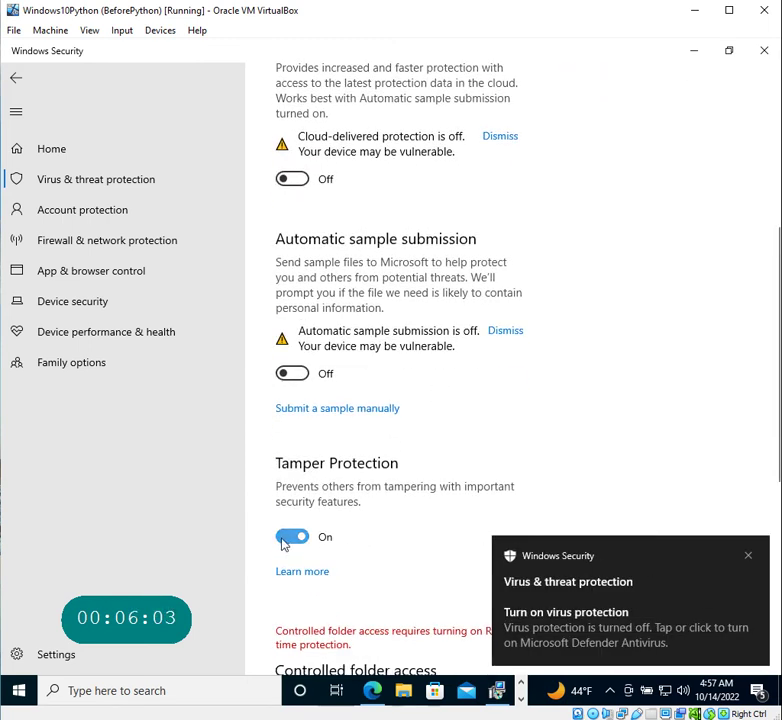
{"action": "left_click", "coordinate": [283, 538]}
{"action": "scroll", "coordinate": [469, 448], "scroll_direction": "down", "scroll_amount": 5}
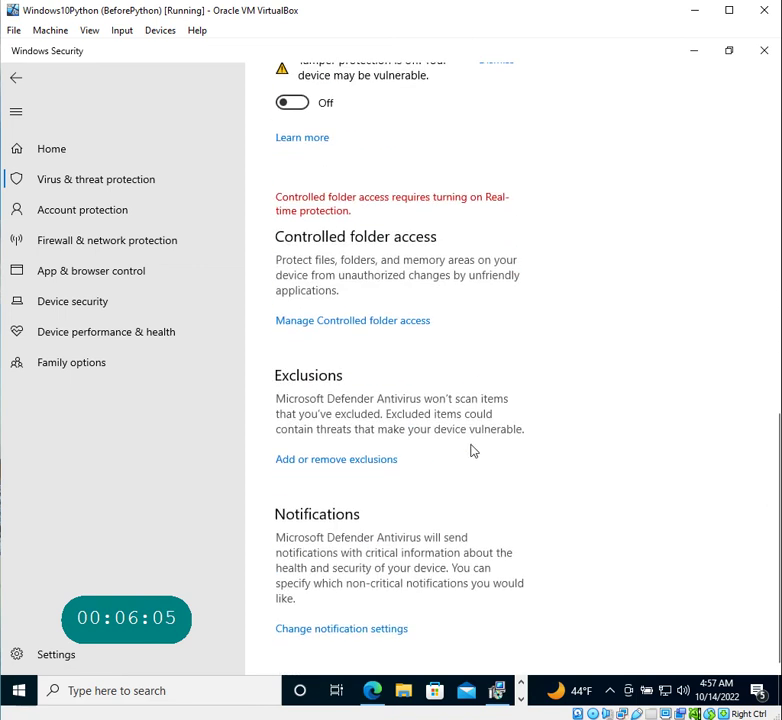
{"action": "scroll", "coordinate": [473, 451], "scroll_direction": "up", "scroll_amount": 9}
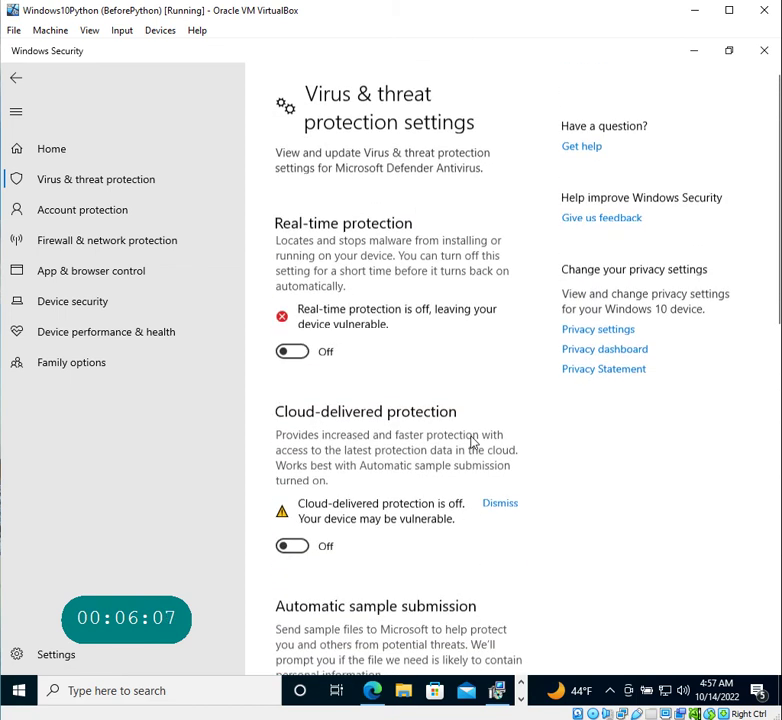
{"action": "left_click", "coordinate": [696, 52]}
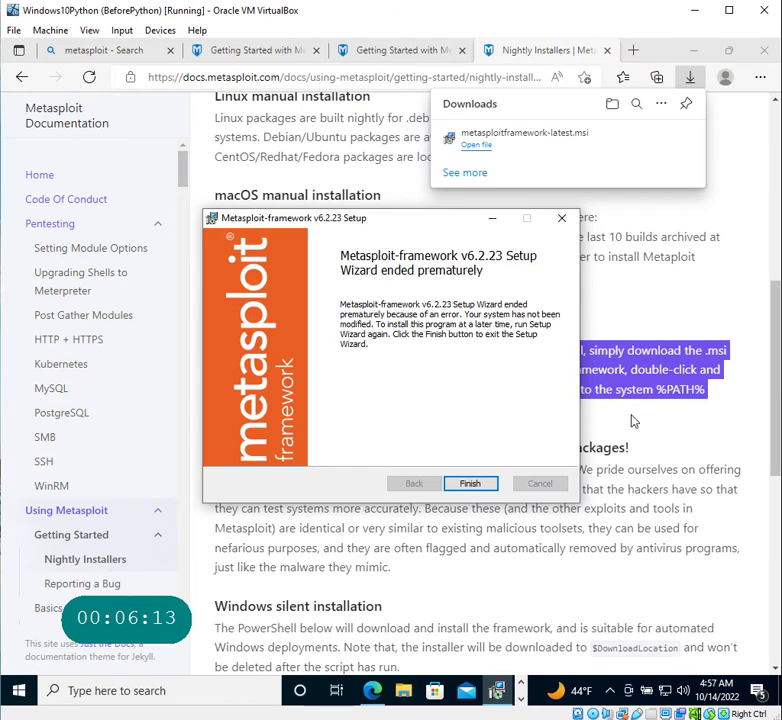
- Dismiss the failed setup wizard, read the anti-virus paragraph on the docs page, then minimize Edge
{"action": "left_click", "coordinate": [472, 483]}
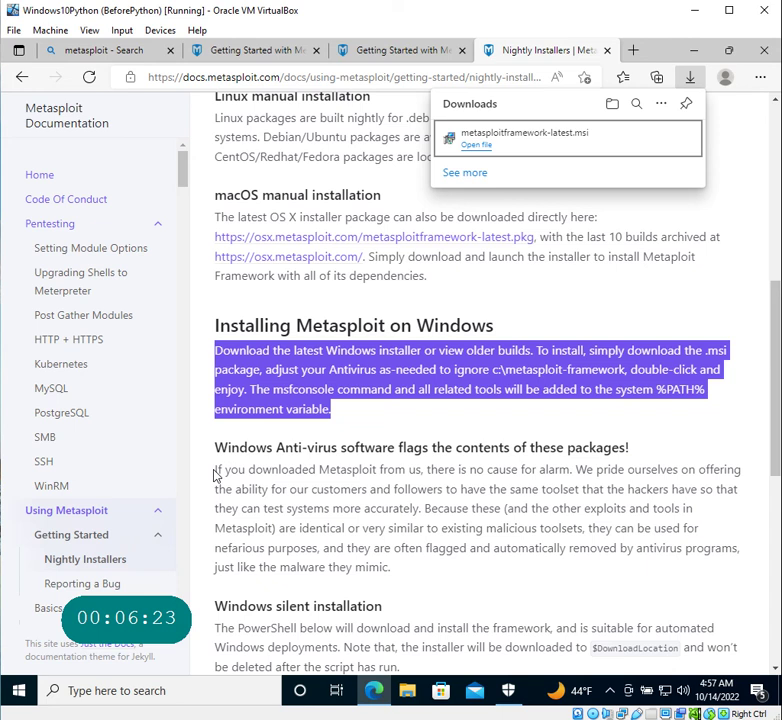
{"action": "left_click_drag", "start_coordinate": [216, 476], "coordinate": [426, 578]}
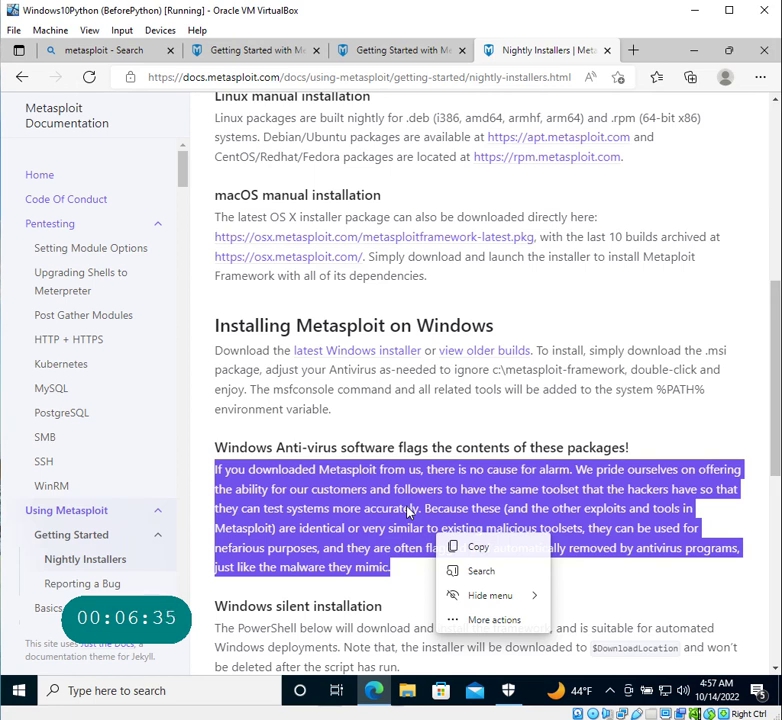
{"action": "left_click", "coordinate": [151, 690]}
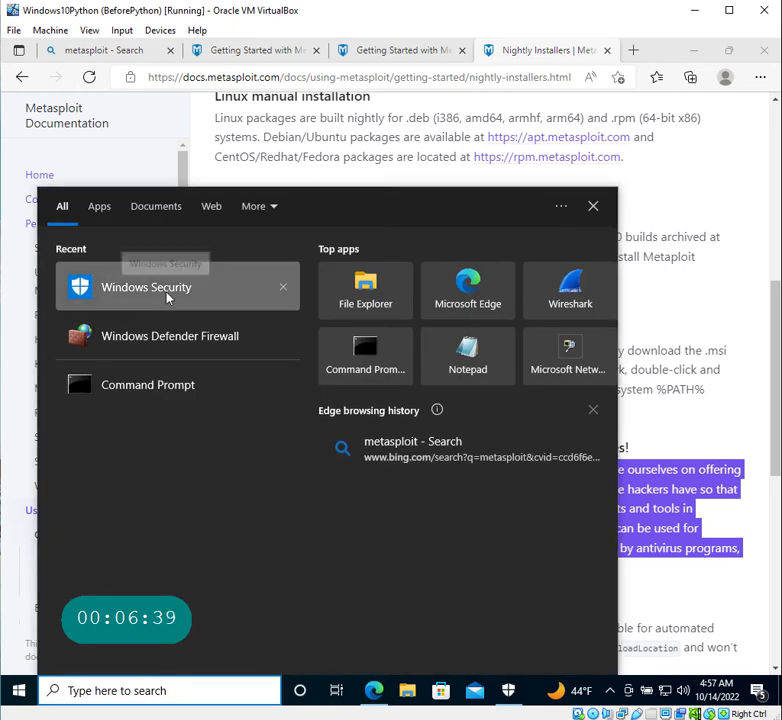
{"action": "left_click", "coordinate": [691, 197]}
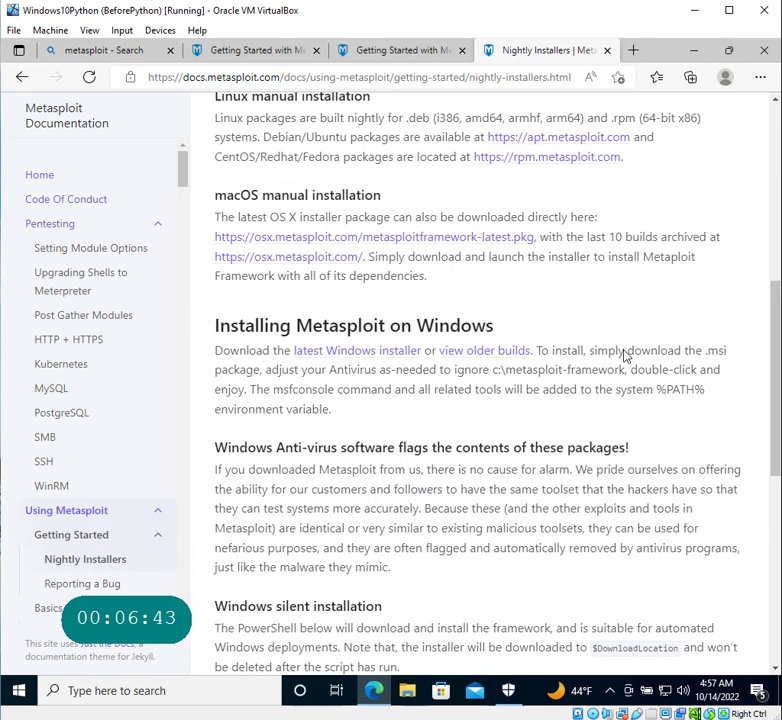
{"action": "scroll", "coordinate": [623, 356], "scroll_direction": "down", "scroll_amount": 5}
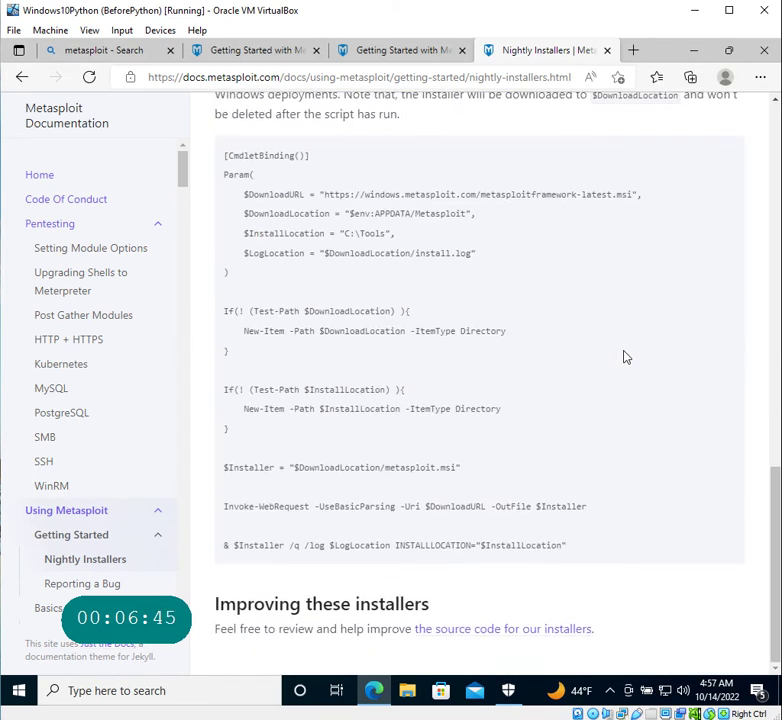
{"action": "scroll", "coordinate": [625, 356], "scroll_direction": "up", "scroll_amount": 3}
{"action": "left_click", "coordinate": [689, 57]}
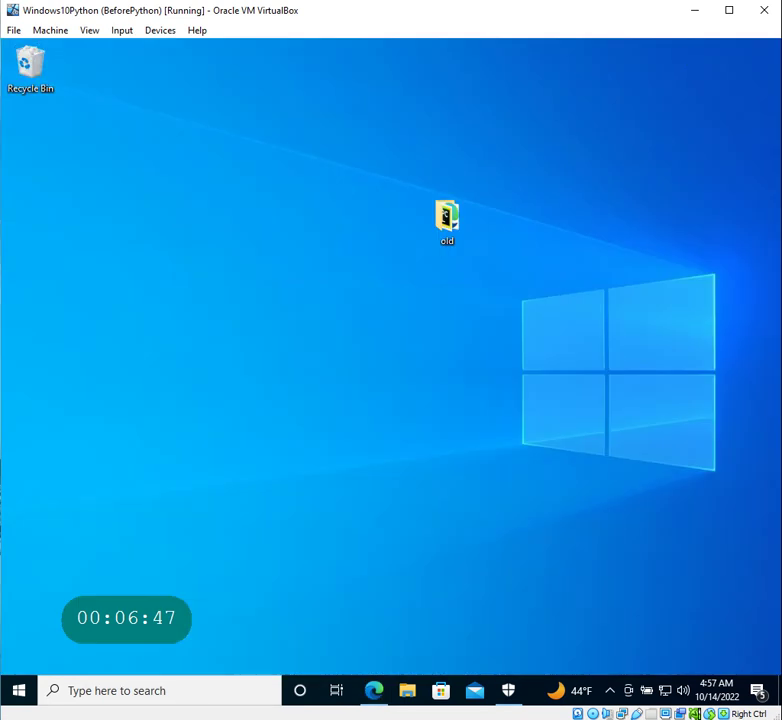
- Open Command Prompt via a 'cmd' search, run msfconsole (not recognized), and minimize the window
{"action": "left_click", "coordinate": [222, 690]}
{"action": "type", "text": "cmd"}
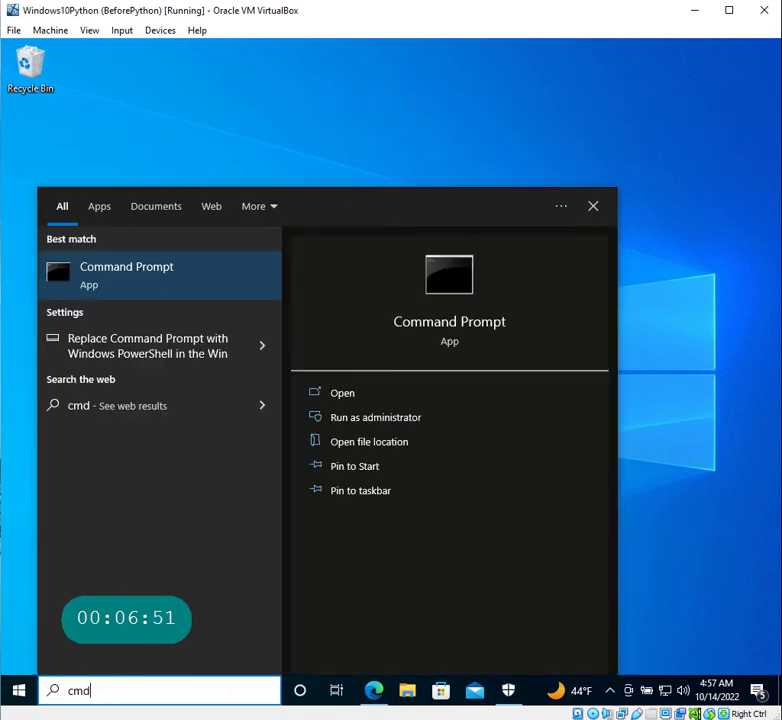
{"action": "key", "text": "Return"}
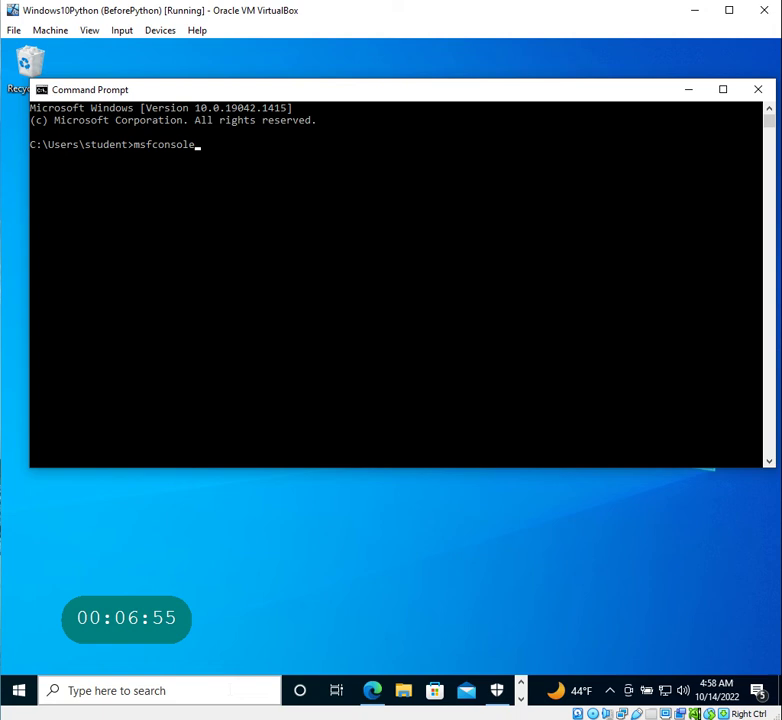
{"action": "key", "text": "Return"}
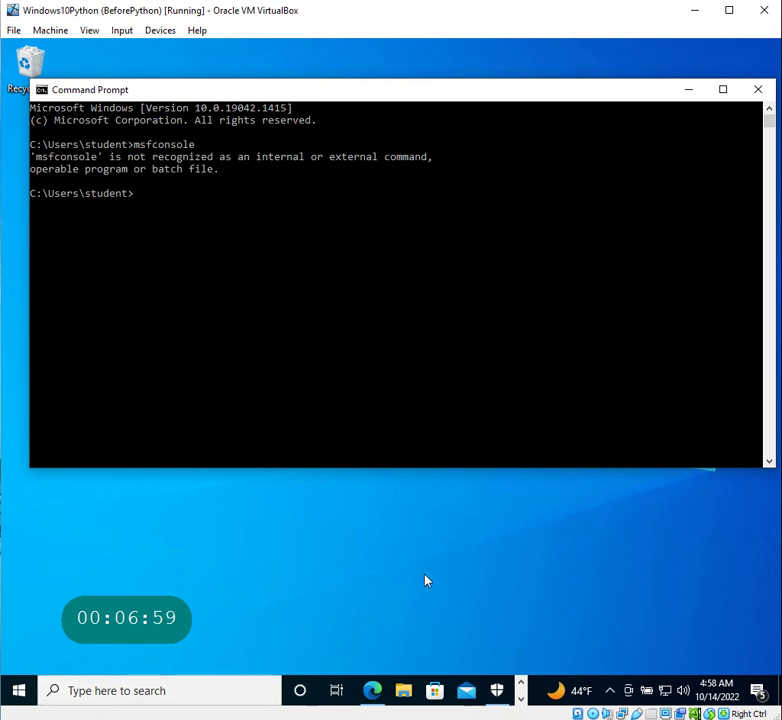
{"action": "left_click", "coordinate": [690, 91]}
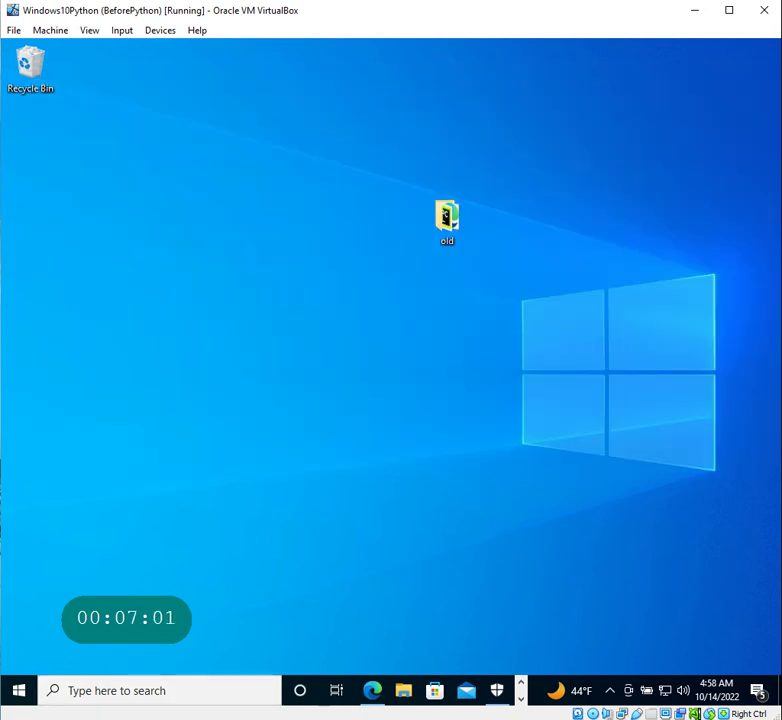
- Restore Edge and highlight the Installing Metasploit on Windows paragraph about the system %PATH%
{"action": "left_click", "coordinate": [372, 690]}
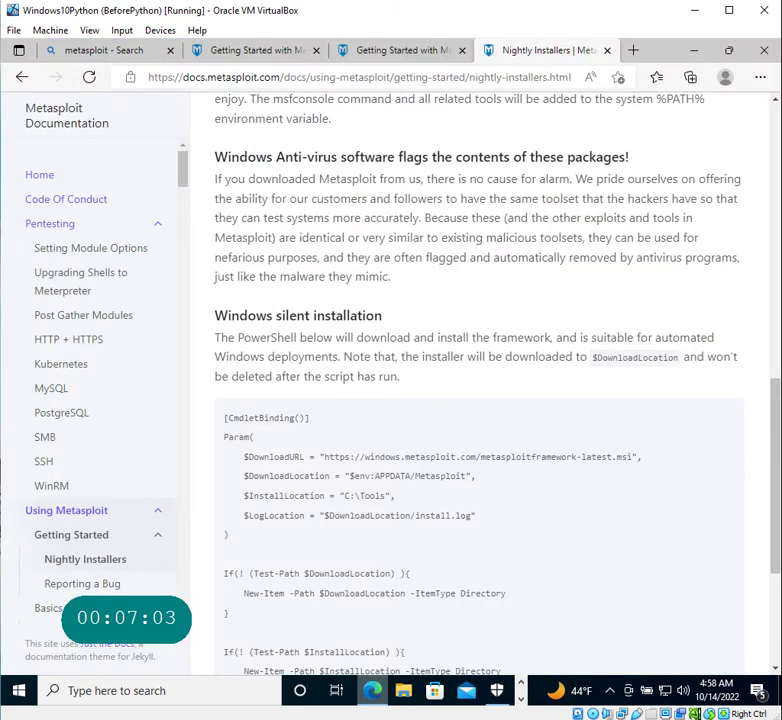
{"action": "scroll", "coordinate": [378, 390], "scroll_direction": "up", "scroll_amount": 4}
{"action": "scroll", "coordinate": [378, 390], "scroll_direction": "down", "scroll_amount": 1}
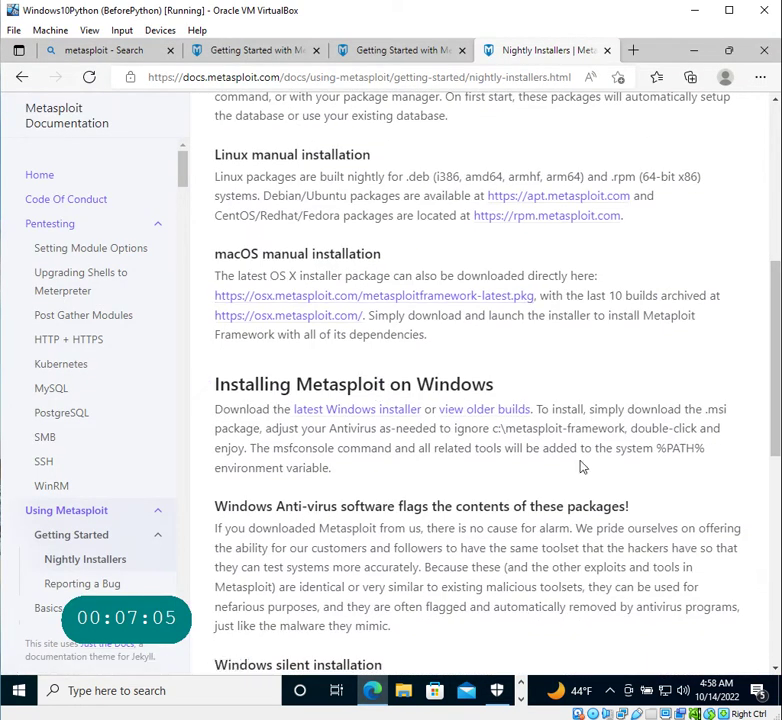
{"action": "left_click_drag", "start_coordinate": [372, 472], "coordinate": [214, 410]}
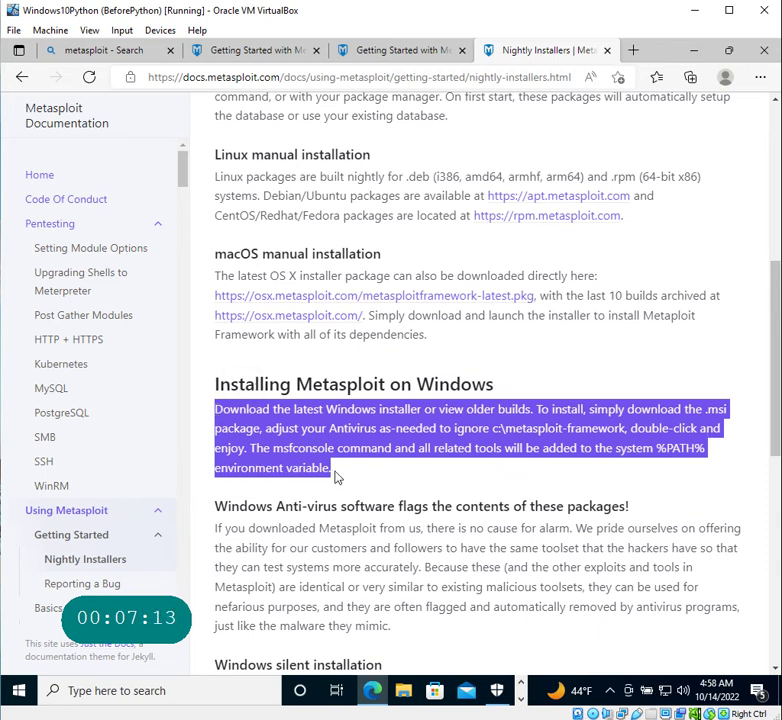
{"action": "left_click", "coordinate": [376, 461]}
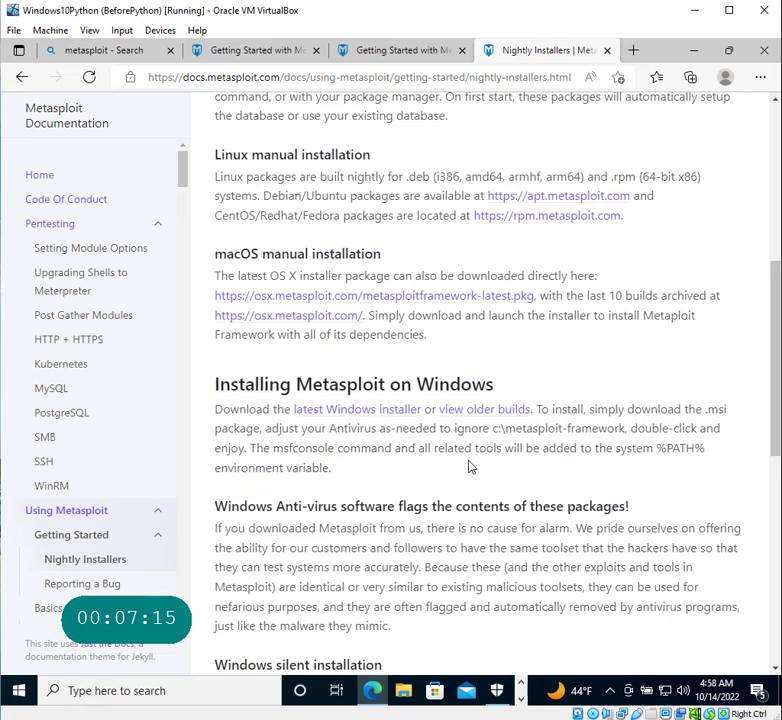
- Search 'envir' to open the system environment variables settings
{"action": "left_click", "coordinate": [199, 684]}
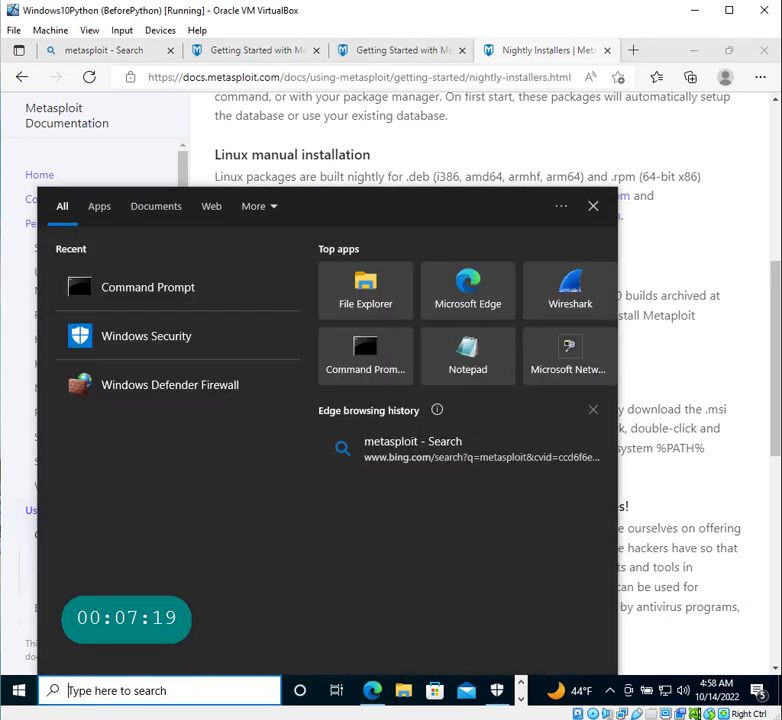
{"action": "type", "text": "envir"}
{"action": "key", "text": "Return"}
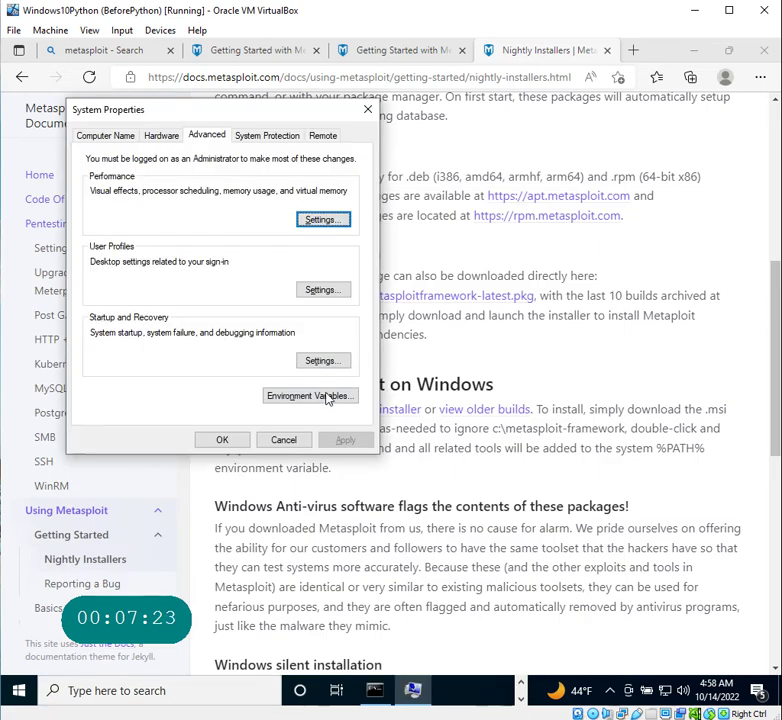
{"action": "left_click", "coordinate": [326, 397]}
{"action": "left_click", "coordinate": [219, 232]}
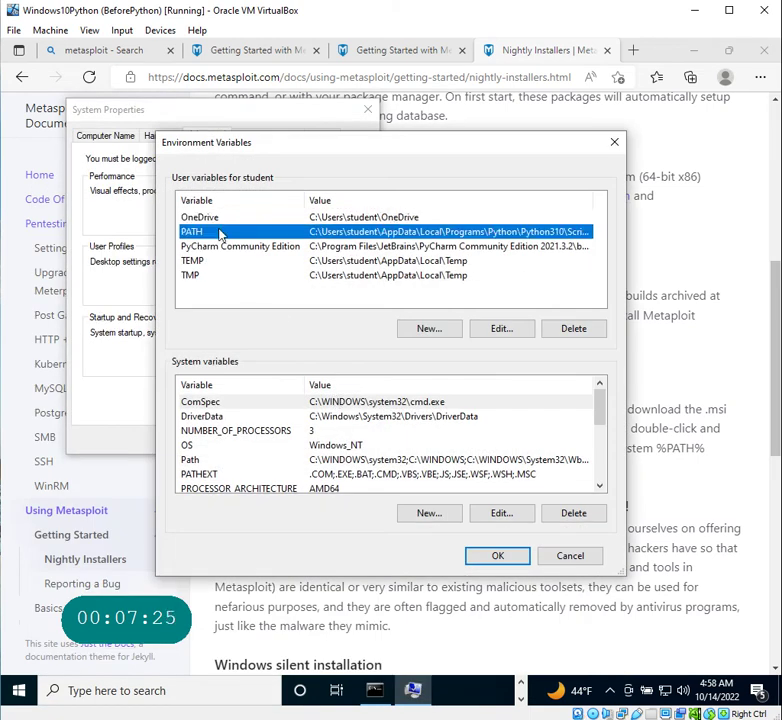
{"action": "left_click", "coordinate": [505, 333]}
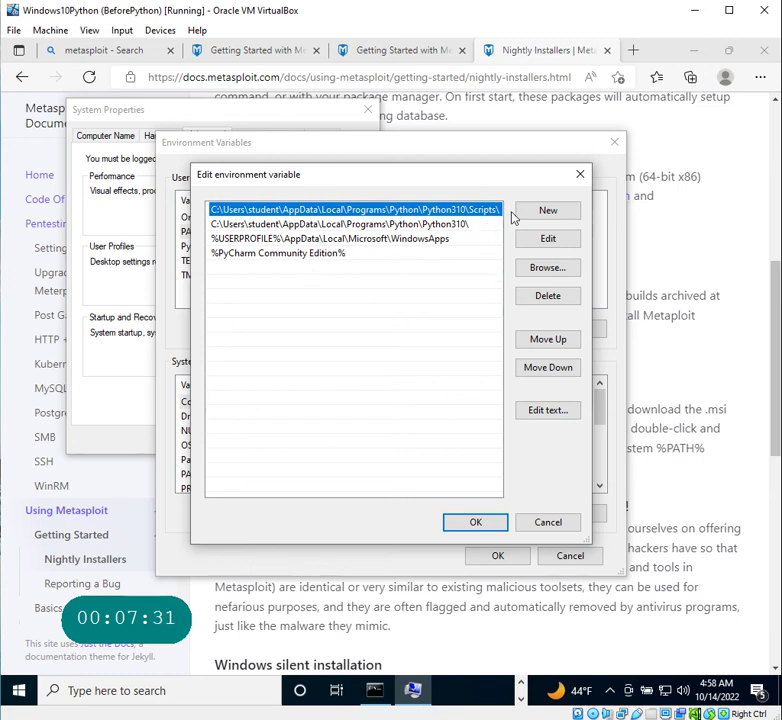
{"action": "left_click", "coordinate": [579, 173]}
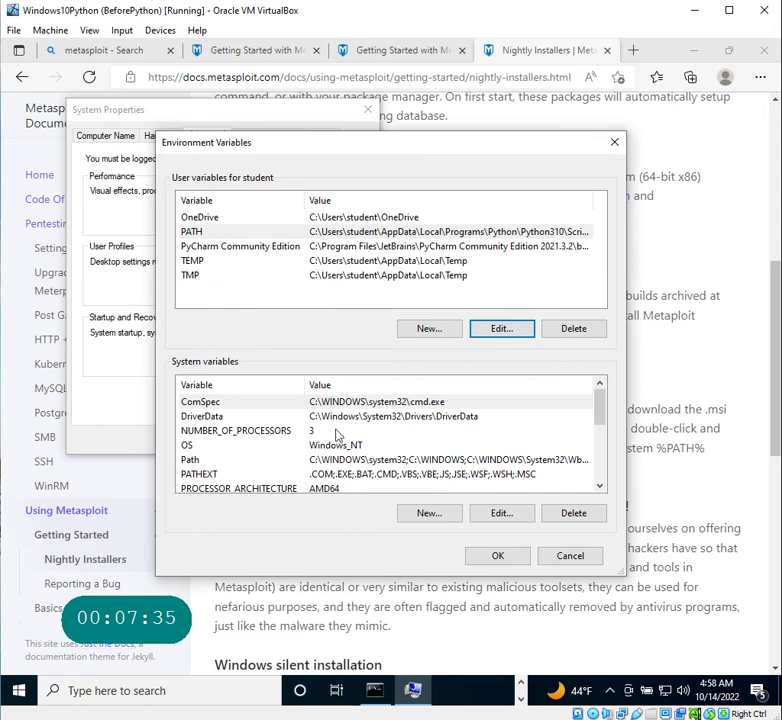
{"action": "scroll", "coordinate": [190, 480], "scroll_direction": "down", "scroll_amount": 1}
{"action": "left_click", "coordinate": [192, 416]}
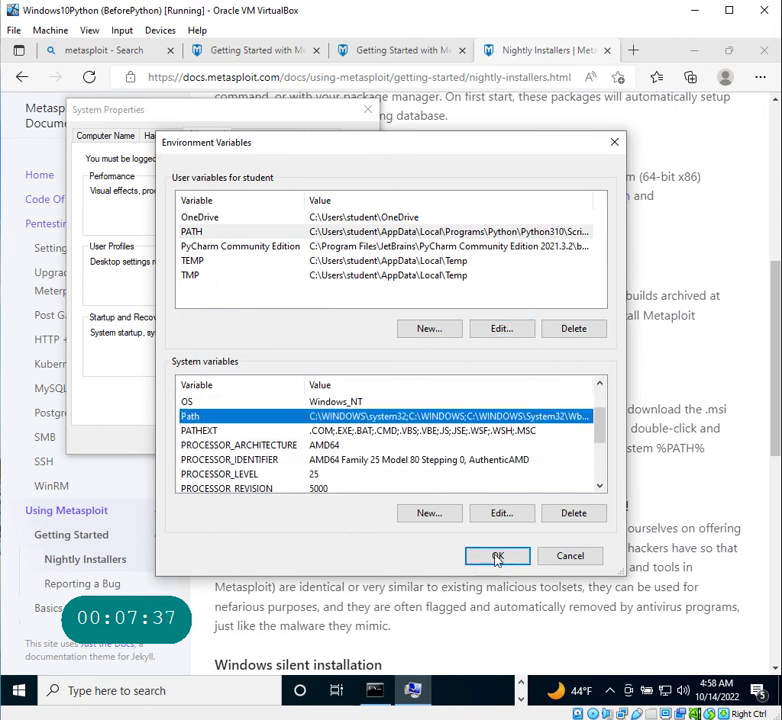
{"action": "left_click", "coordinate": [518, 518]}
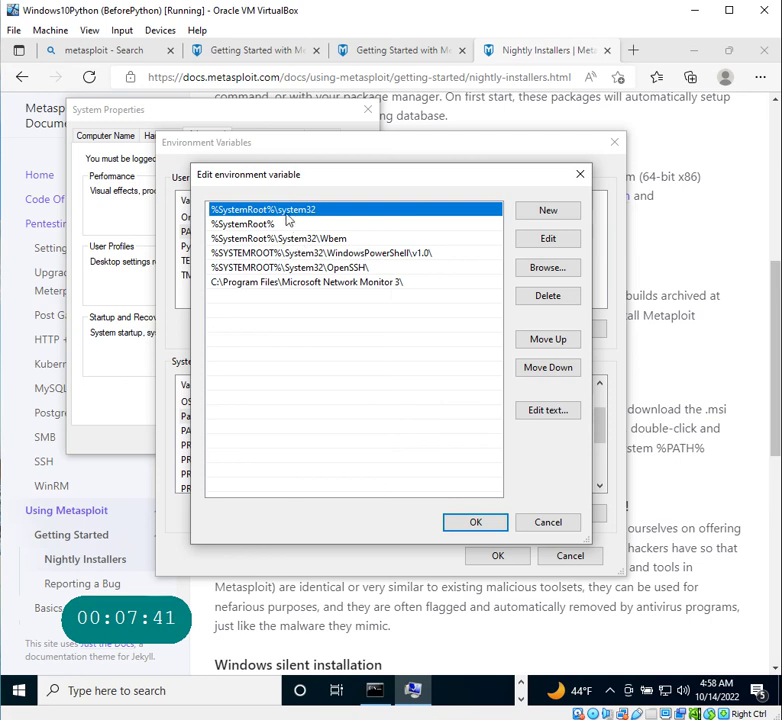
{"action": "left_click", "coordinate": [577, 177]}
{"action": "key", "text": "Escape"}
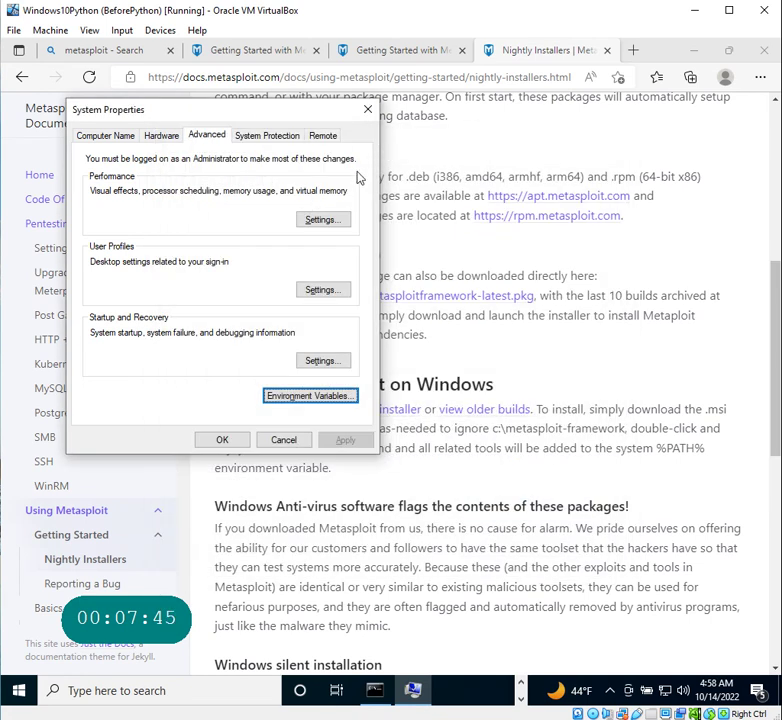
{"action": "left_click", "coordinate": [369, 110]}
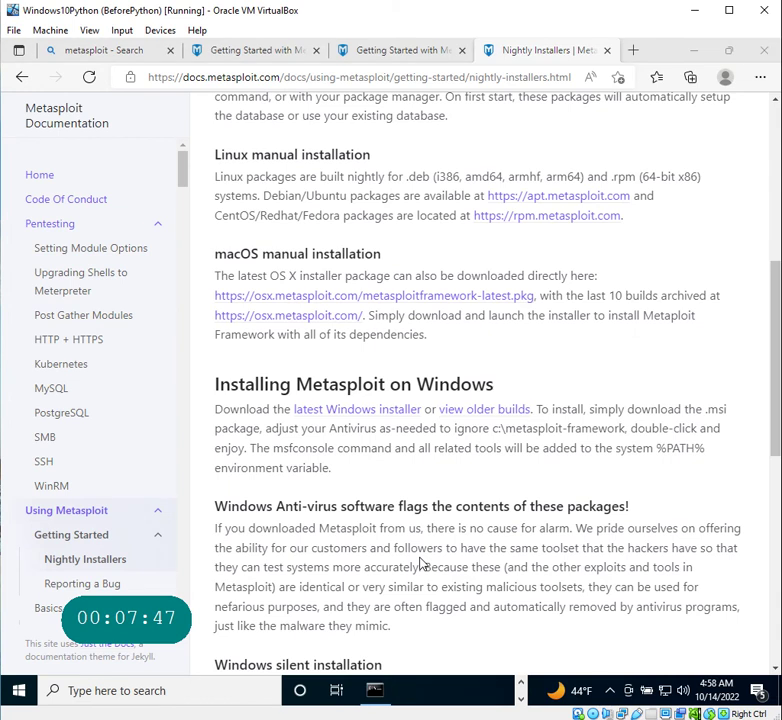
- Bring Command Prompt forward, then minimize both Edge and Command Prompt to show the desktop
{"action": "key", "text": "alt+Tab"}
{"action": "key", "text": "alt+Tab"}
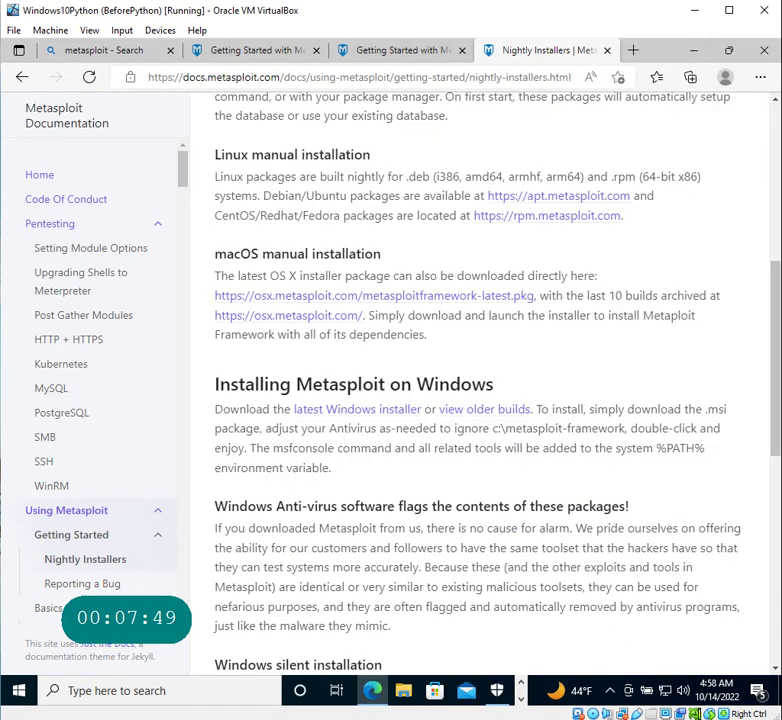
{"action": "left_click", "coordinate": [704, 54]}
{"action": "left_click", "coordinate": [688, 89]}
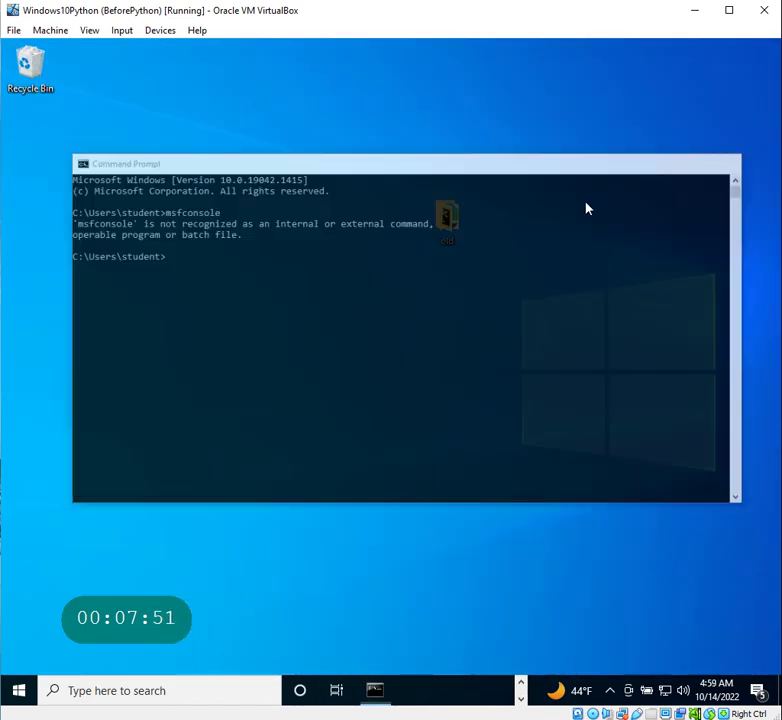
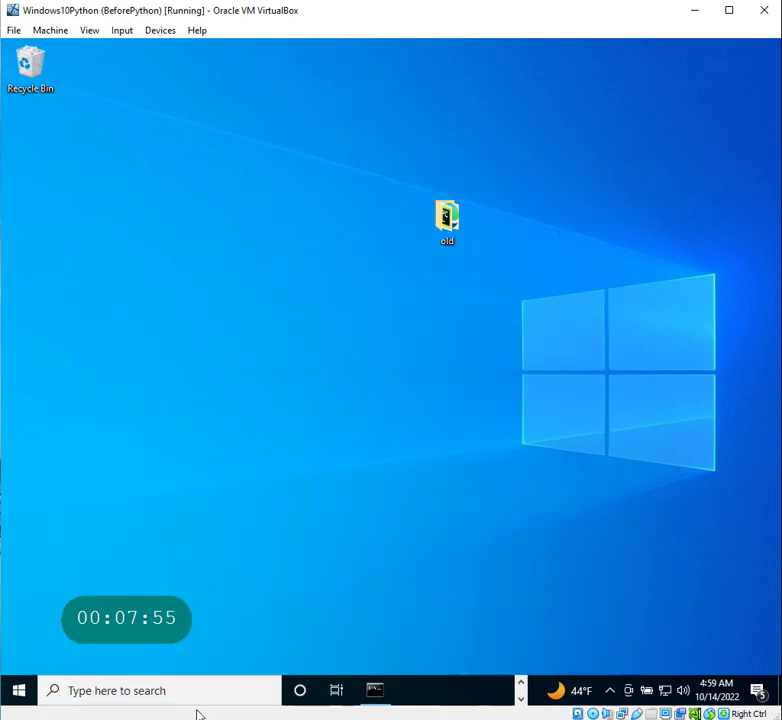
- Launch metasploitframework-latest.msi from Microsoft Edge's Downloads list
{"action": "left_click", "coordinate": [198, 690]}
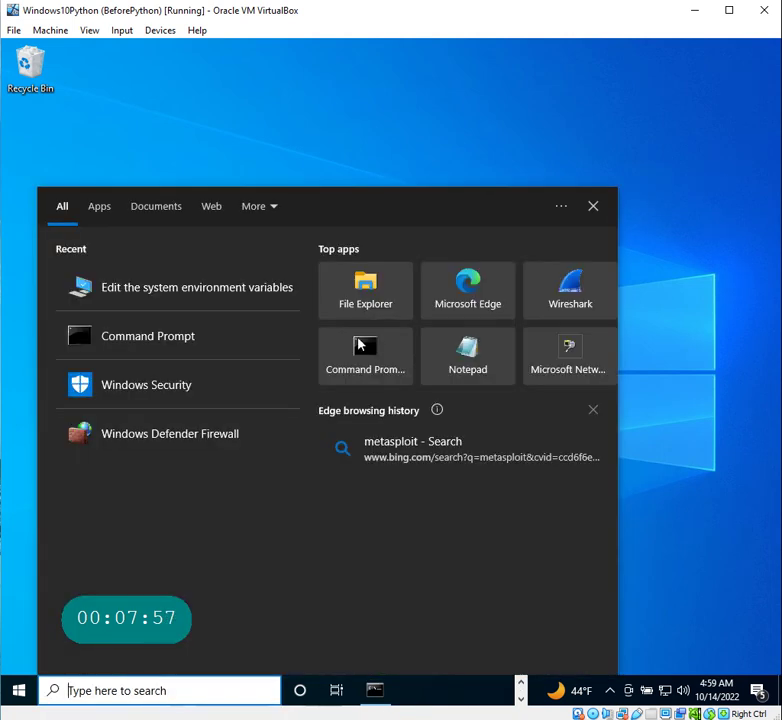
{"action": "left_click", "coordinate": [470, 292]}
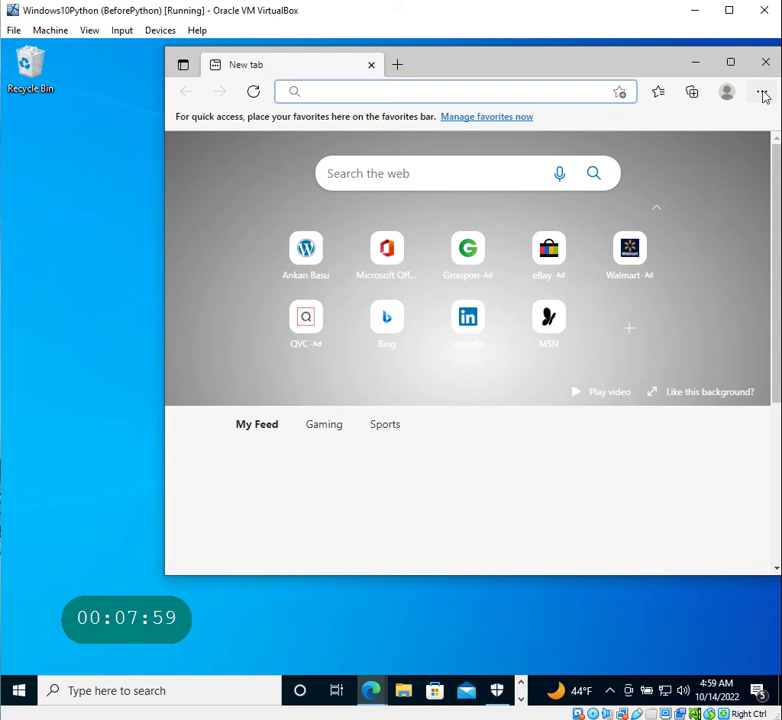
{"action": "left_click", "coordinate": [763, 95]}
{"action": "left_click", "coordinate": [649, 263]}
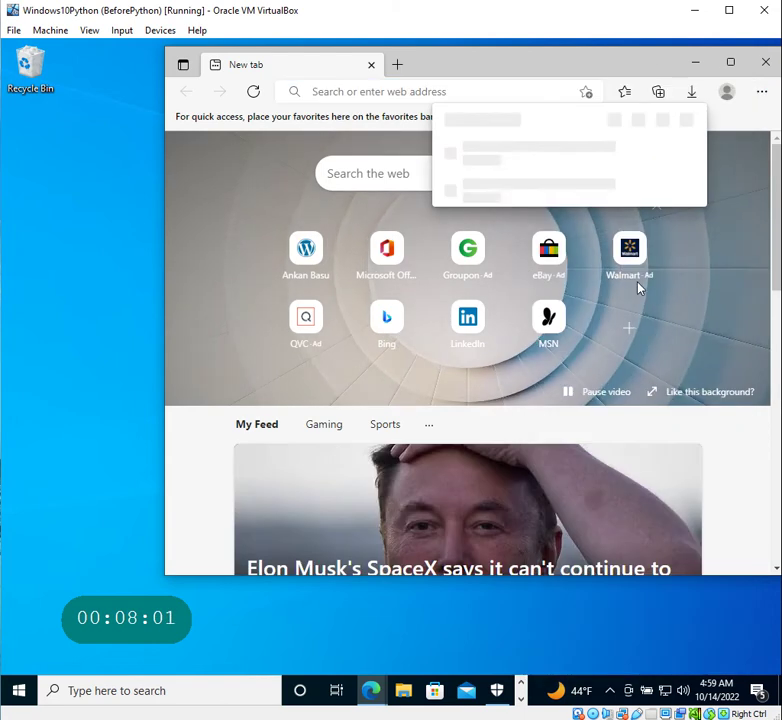
{"action": "left_click", "coordinate": [480, 161]}
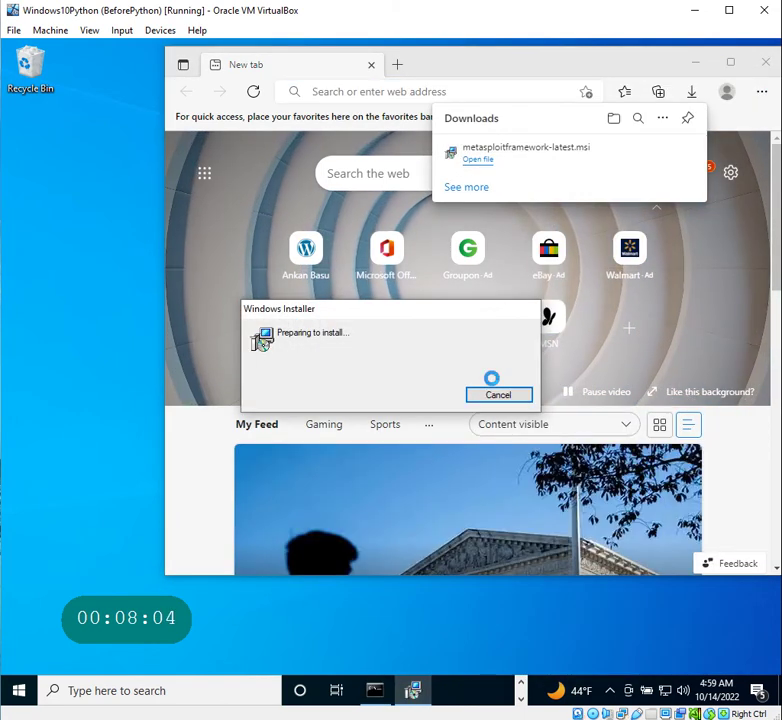
- Accept the licence agreement and start the Metasploit-framework installation with the default custom setup
{"action": "left_click", "coordinate": [483, 484]}
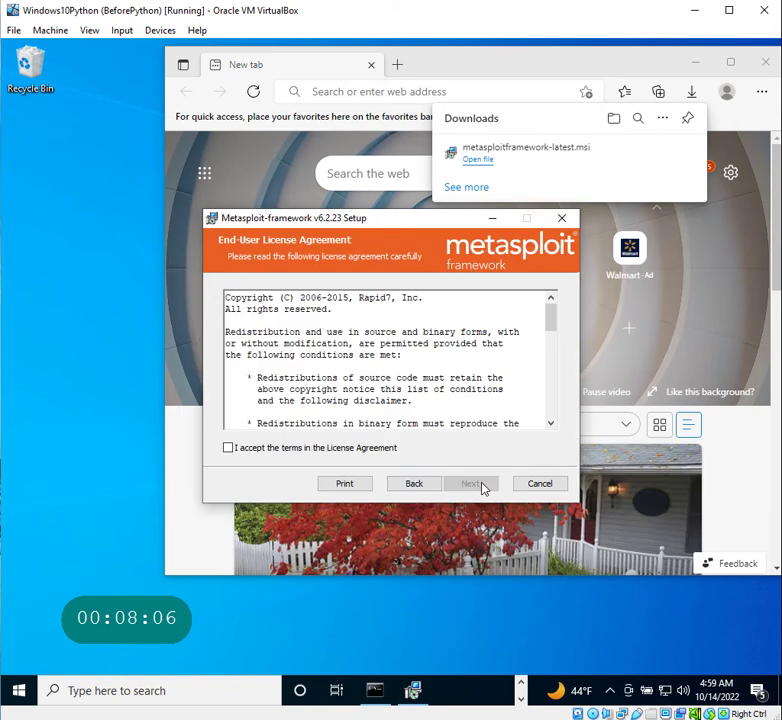
{"action": "left_click", "coordinate": [276, 448]}
{"action": "left_click", "coordinate": [452, 485]}
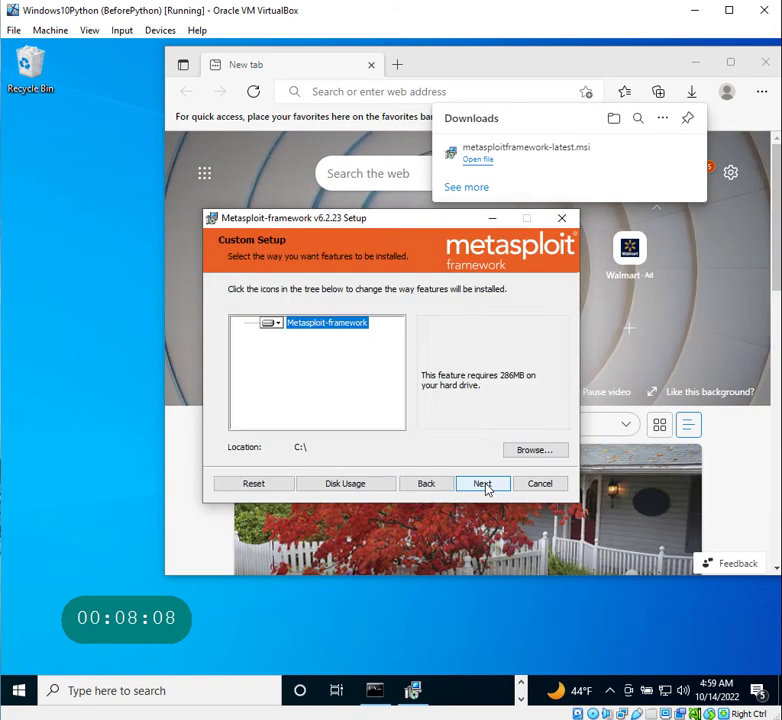
{"action": "left_click", "coordinate": [485, 484]}
{"action": "left_click", "coordinate": [487, 486]}
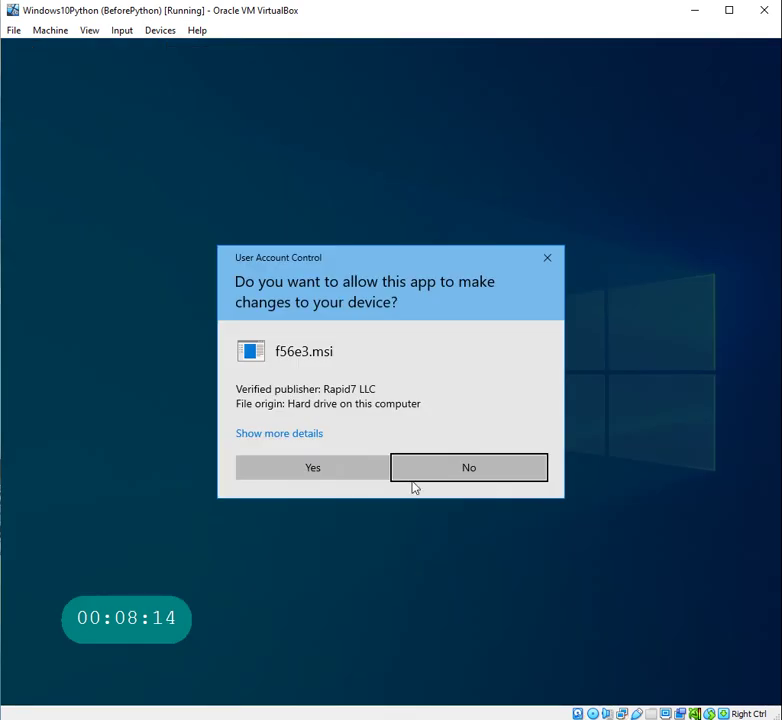
- Allow the Metasploit installer to make changes on the User Account Control prompt
{"action": "left_click", "coordinate": [320, 473]}
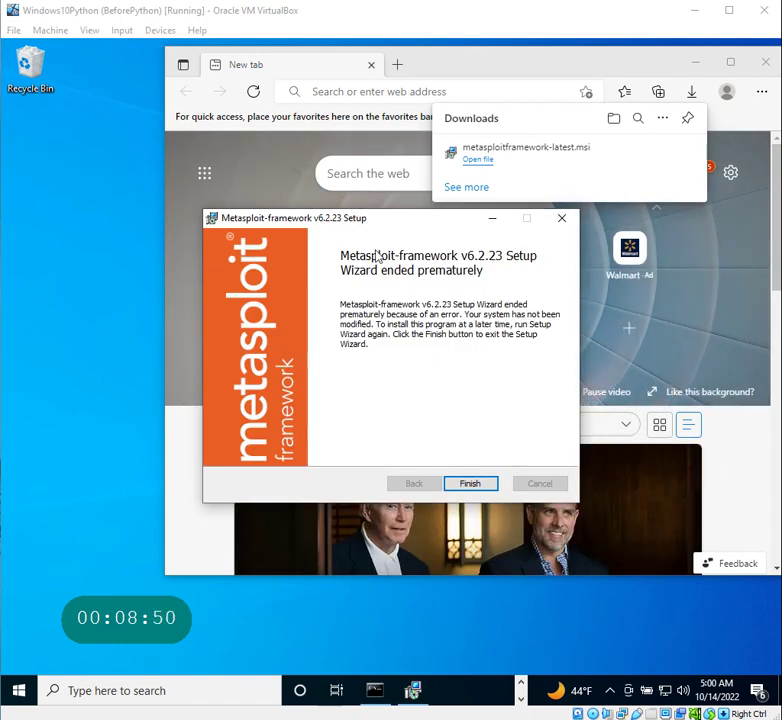
- Close the prematurely ended setup wizard and search Windows for 'metas'
{"action": "left_click", "coordinate": [474, 486]}
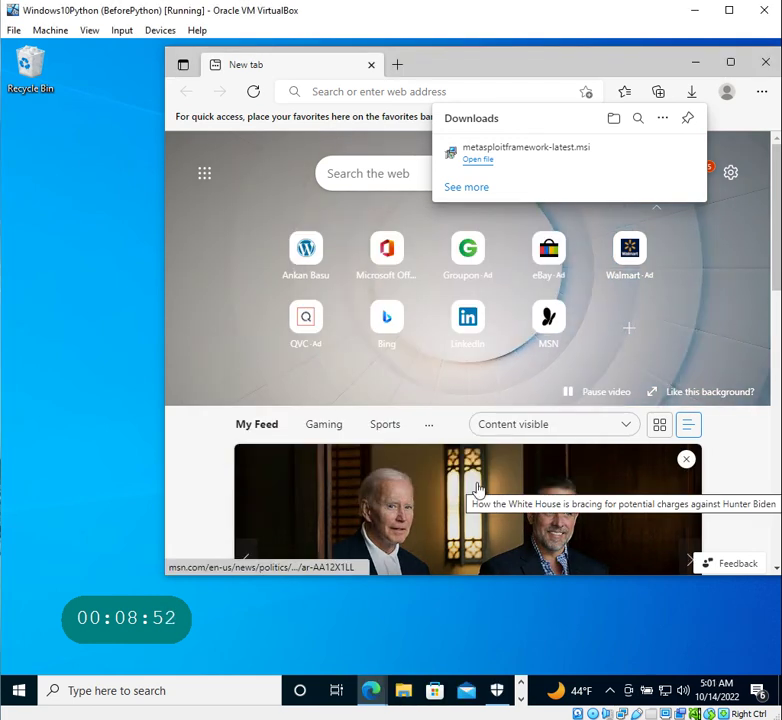
{"action": "left_click", "coordinate": [117, 690]}
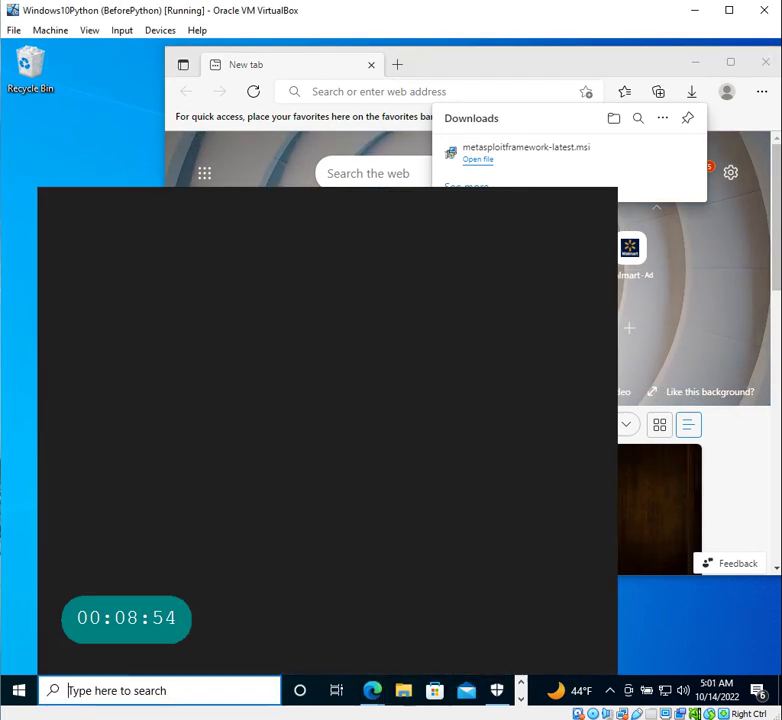
{"action": "type", "text": "me"}
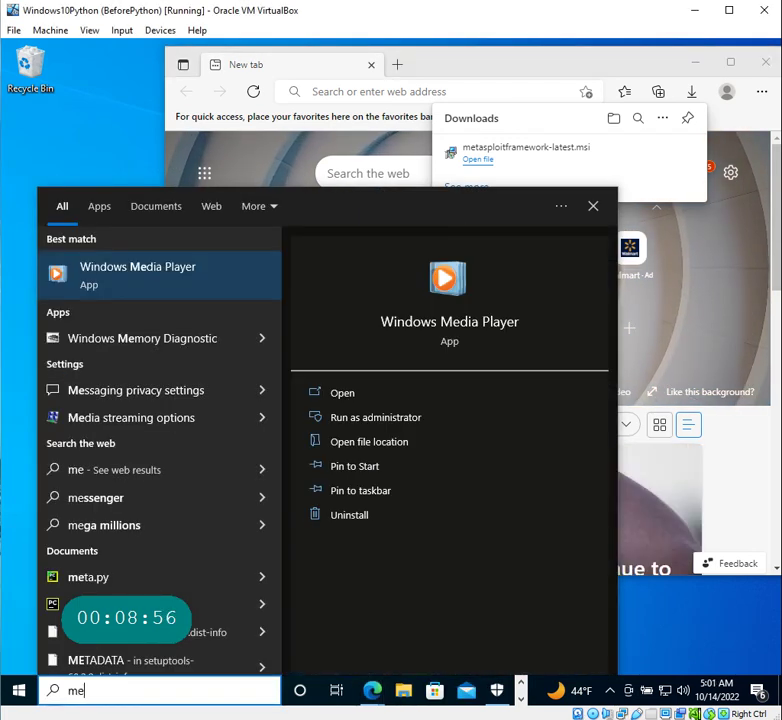
{"action": "type", "text": "ta"}
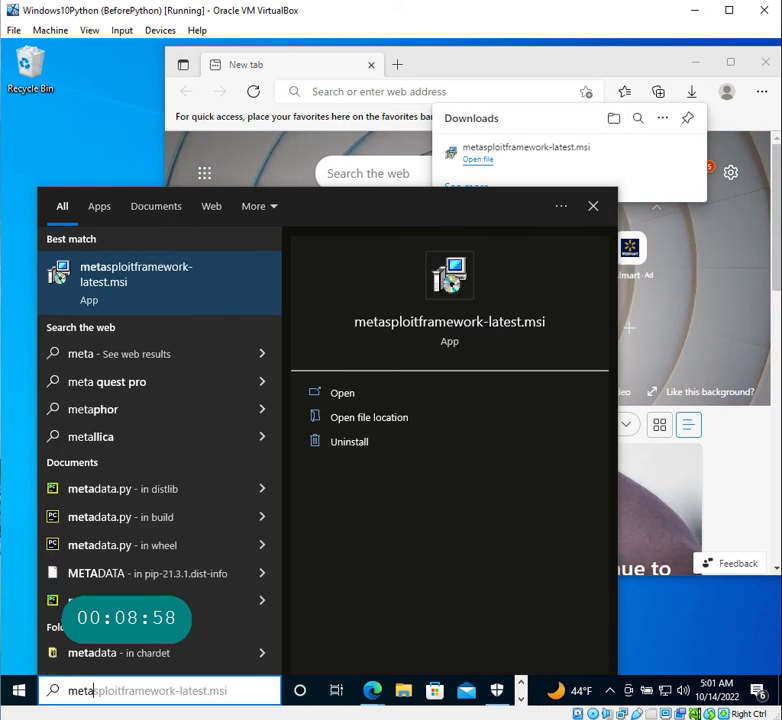
{"action": "type", "text": "s"}
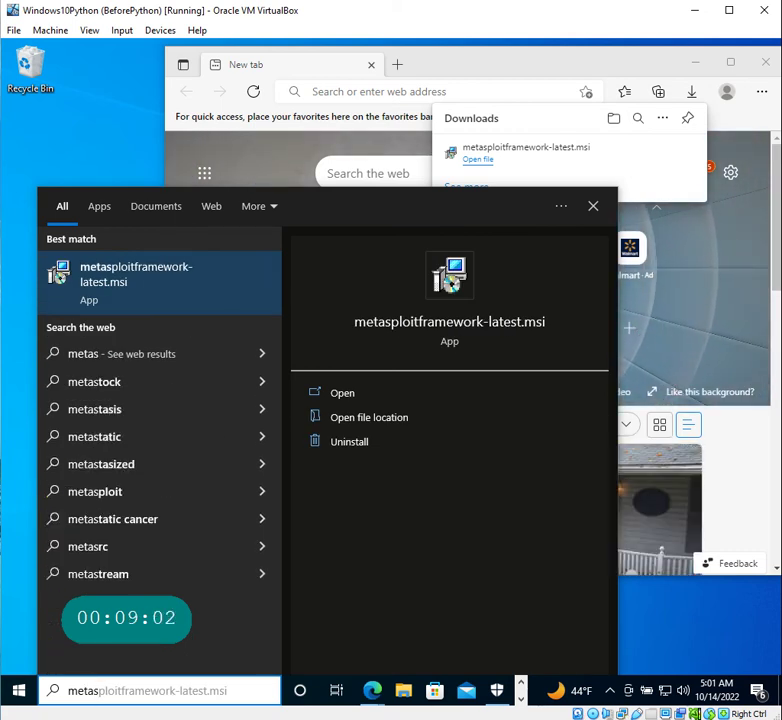
{"action": "key", "text": "Right"}
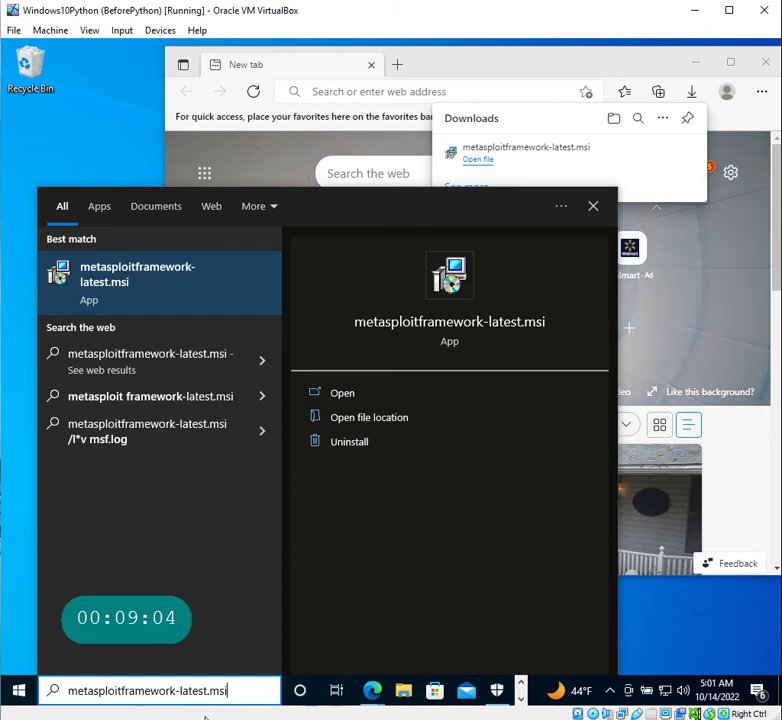
{"action": "key", "text": "BackSpace"}
{"action": "key", "text": "BackSpace"}
{"action": "key", "text": "BackSpace"}
{"action": "key", "text": "BackSpace"}
{"action": "key", "text": "BackSpace"}
{"action": "key", "text": "BackSpace"}
{"action": "key", "text": "BackSpace"}
{"action": "key", "text": "BackSpace"}
{"action": "key", "text": "BackSpace"}
{"action": "key", "text": "BackSpace"}
{"action": "key", "text": "BackSpace"}
{"action": "key", "text": "BackSpace"}
{"action": "key", "text": "BackSpace"}
{"action": "key", "text": "BackSpace"}
{"action": "key", "text": "BackSpace"}
{"action": "key", "text": "BackSpace"}
{"action": "key", "text": "BackSpace"}
{"action": "key", "text": "BackSpace"}
{"action": "key", "text": "BackSpace"}
{"action": "key", "text": "BackSpace"}
{"action": "key", "text": "BackSpace"}
{"action": "key", "text": "BackSpace"}
{"action": "key", "text": "BackSpace"}
{"action": "key", "text": "BackSpace"}
{"action": "key", "text": "BackSpace"}
{"action": "key", "text": "BackSpace"}
{"action": "key", "text": "BackSpace"}
{"action": "key", "text": "BackSpace"}
{"action": "key", "text": "BackSpace"}
{"action": "key", "text": "BackSpace"}
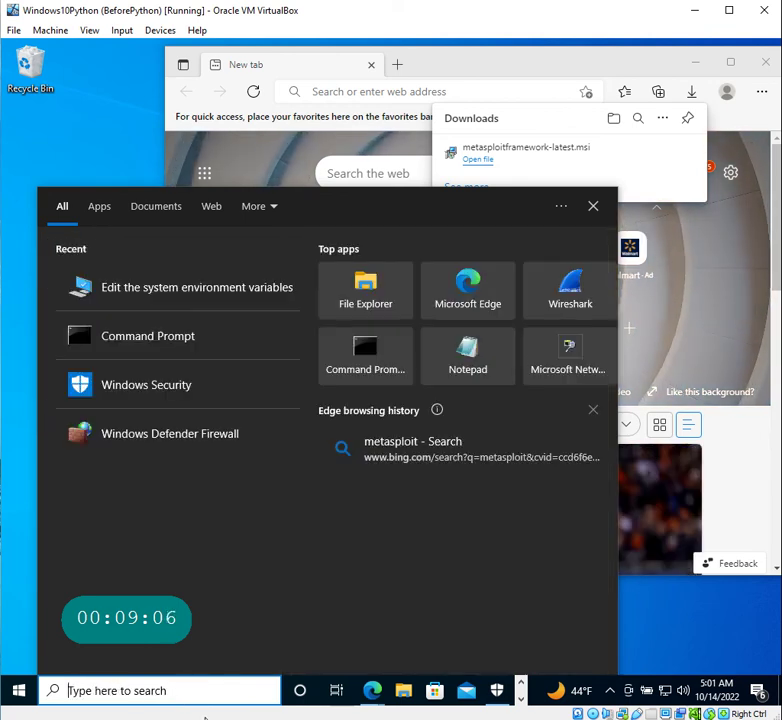
- Open Command Prompt and run msfconsole, which fails as not recognized
{"action": "type", "text": "cm"}
{"action": "key", "text": "Return"}
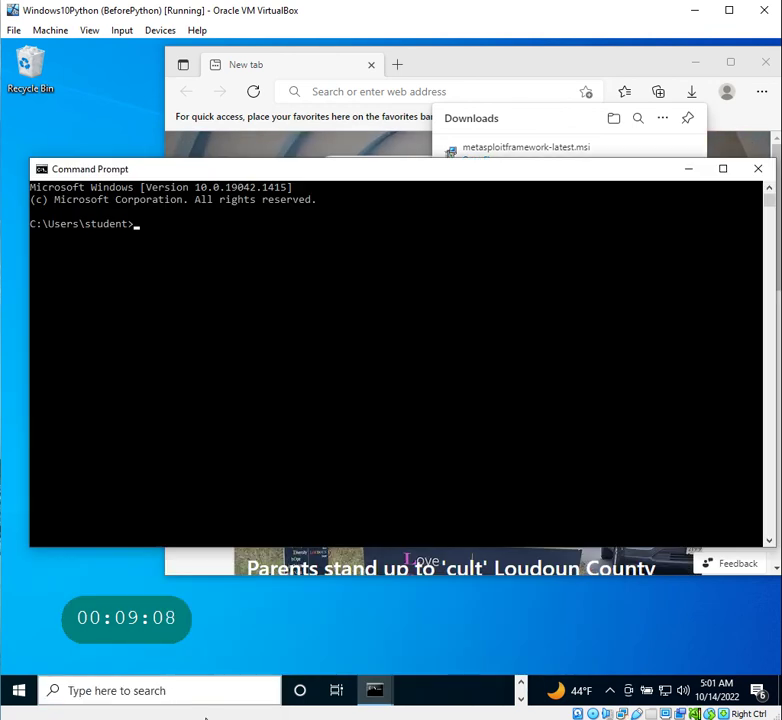
{"action": "type", "text": "msf"}
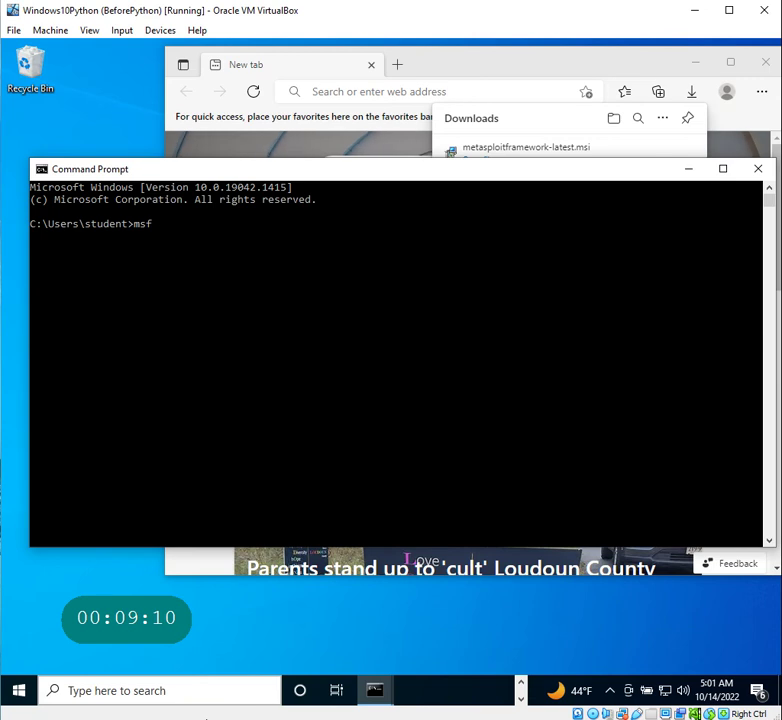
{"action": "type", "text": "console"}
{"action": "key", "text": "Return"}
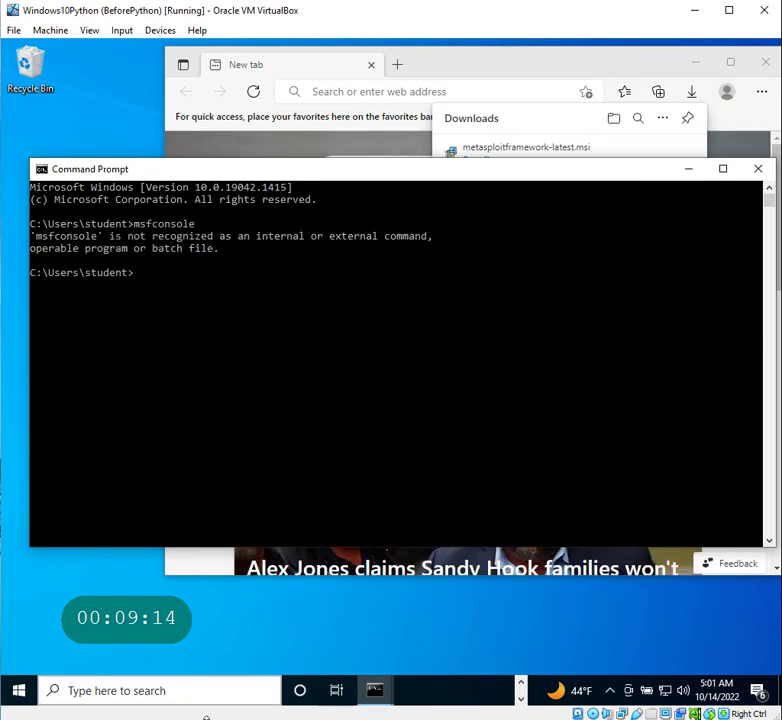
{"action": "left_click", "coordinate": [452, 70]}
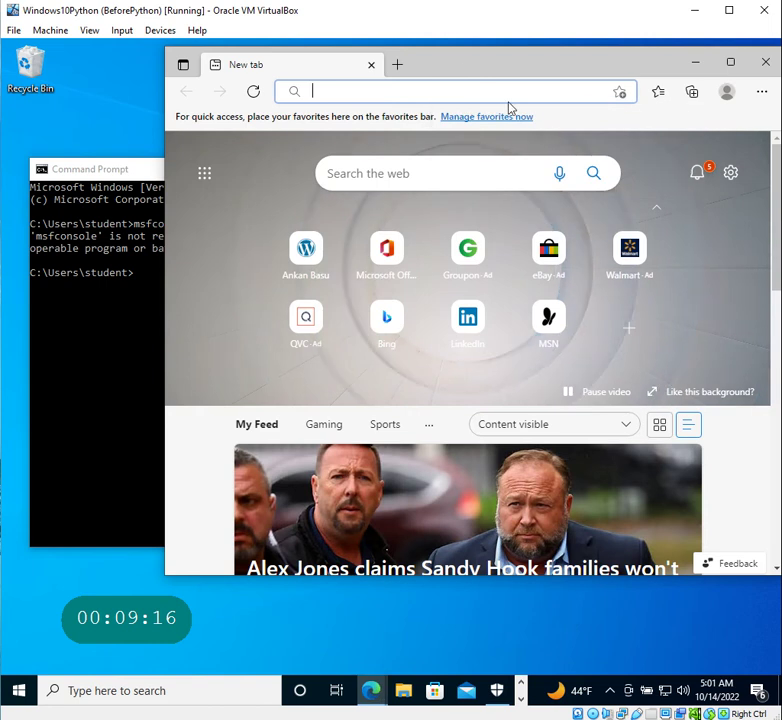
{"action": "left_click", "coordinate": [115, 232]}
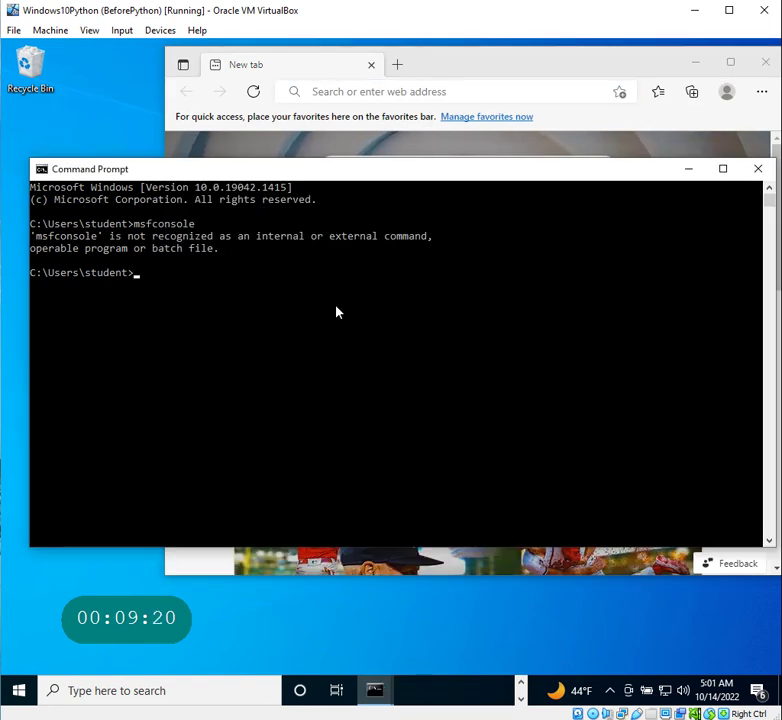
- Open Environment Variables via an 'en' search and review the user PATH entries unchanged
{"action": "left_click", "coordinate": [112, 692]}
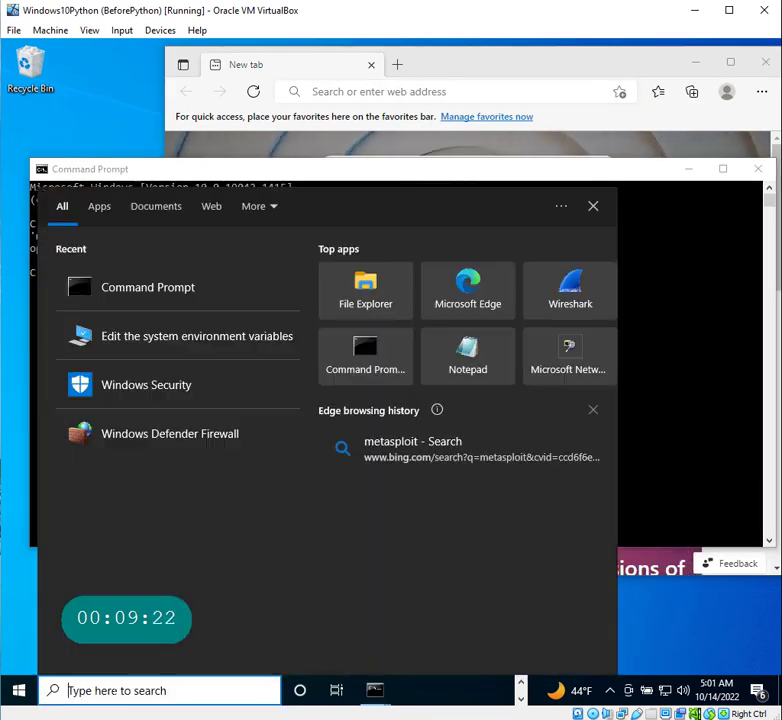
{"action": "type", "text": "en"}
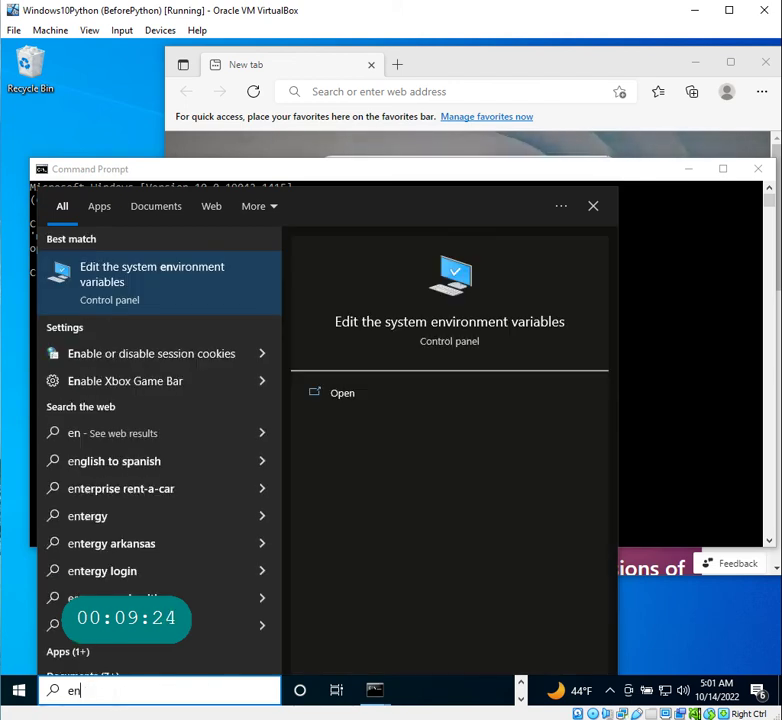
{"action": "left_click", "coordinate": [137, 282]}
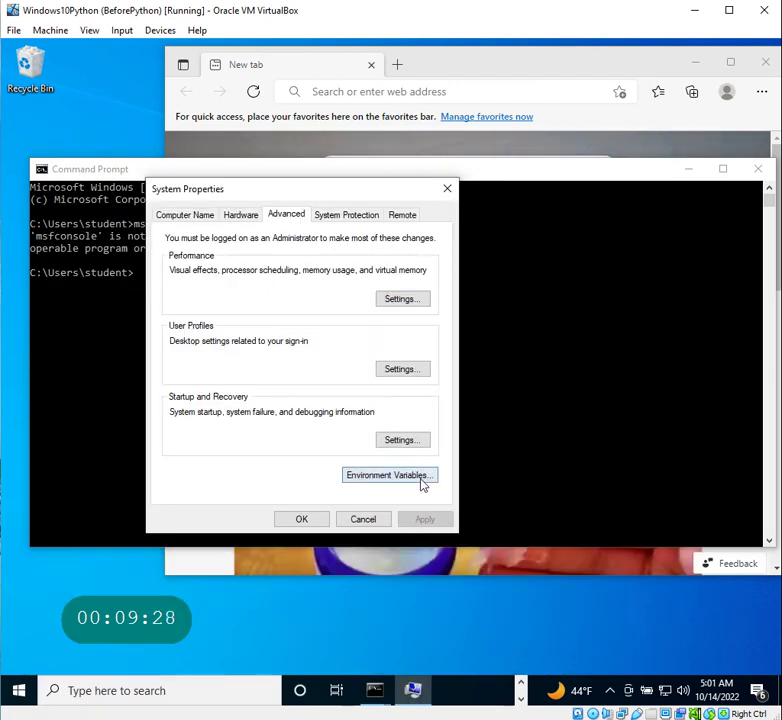
{"action": "left_click", "coordinate": [420, 478]}
{"action": "left_click", "coordinate": [360, 232]}
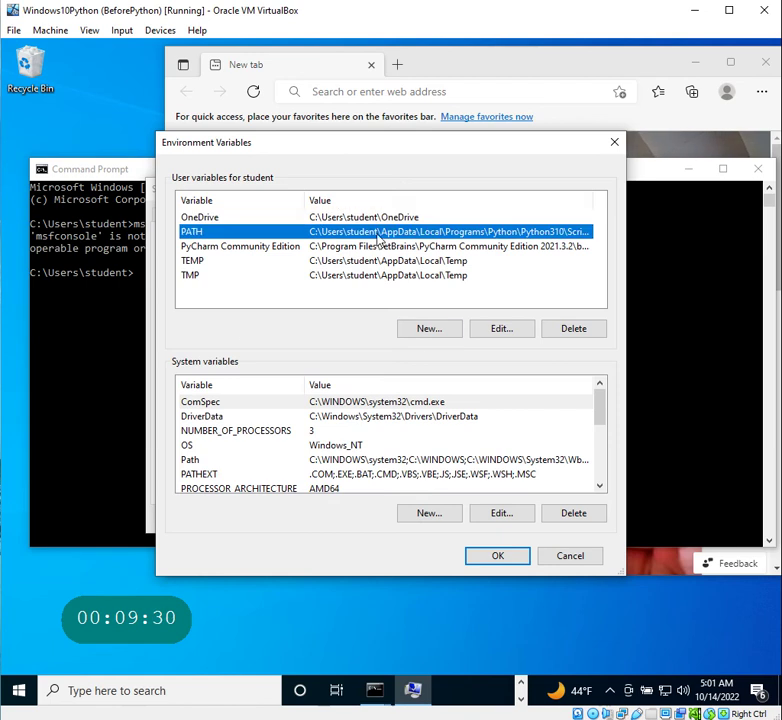
{"action": "left_click", "coordinate": [500, 332]}
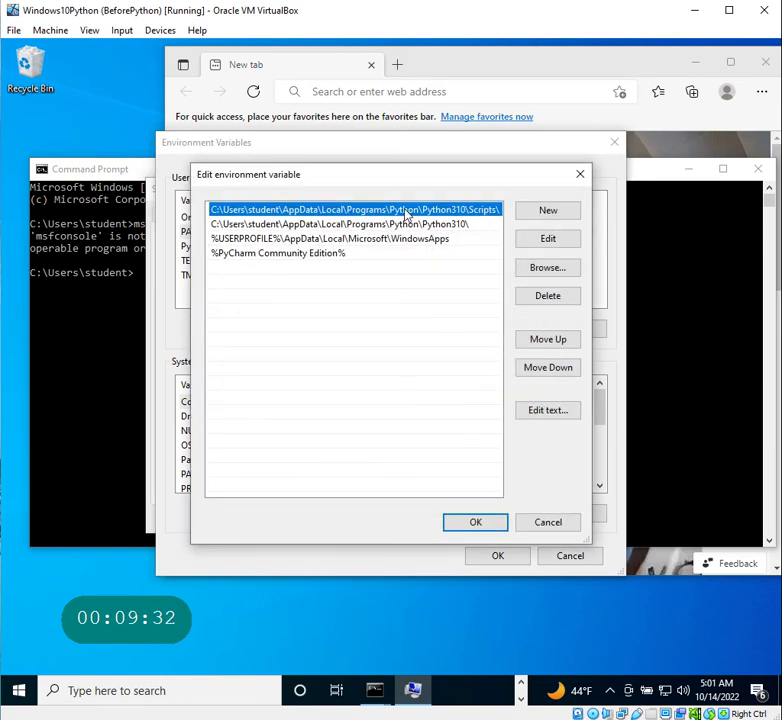
{"action": "left_click", "coordinate": [580, 174]}
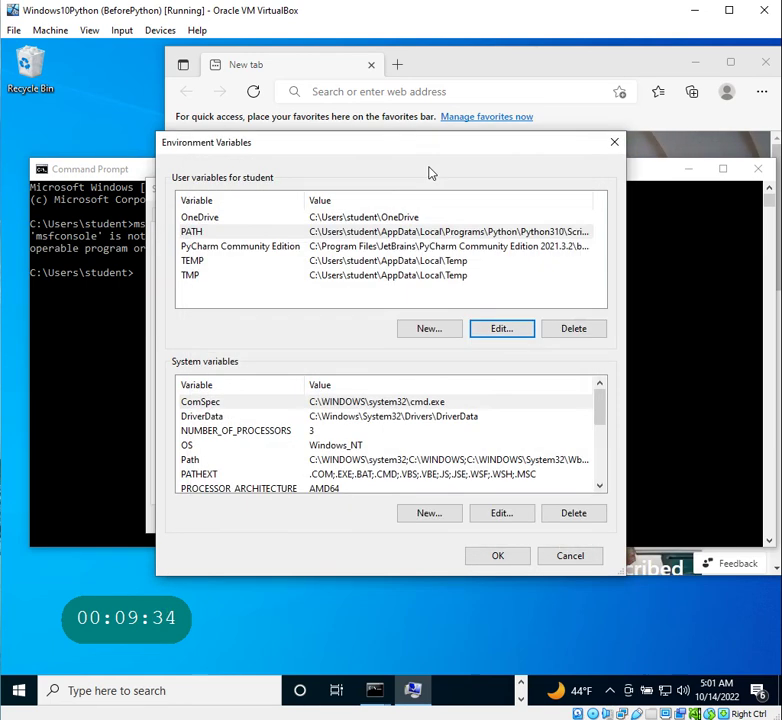
- Find the system Path variable, review its entries, and close the editor without changes
{"action": "left_click", "coordinate": [421, 445]}
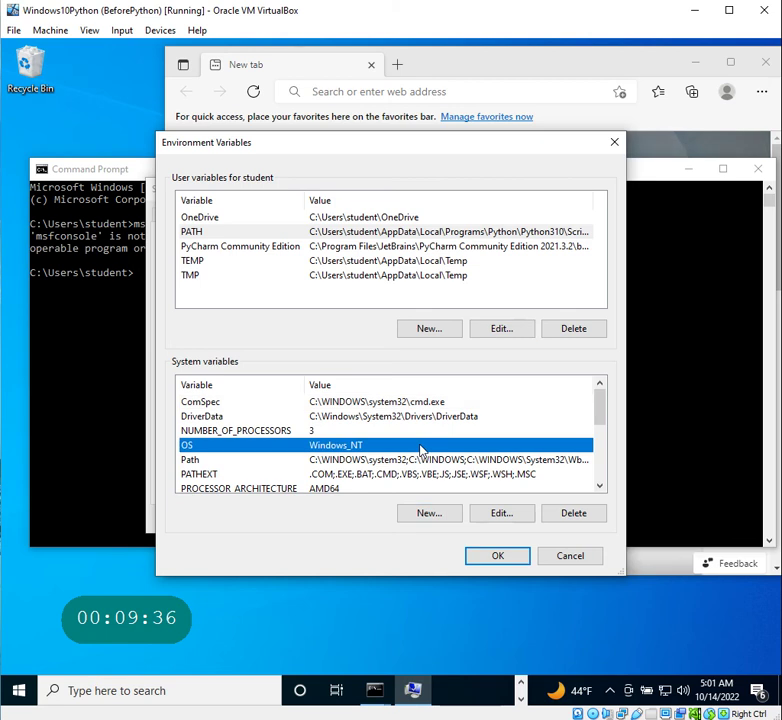
{"action": "scroll", "coordinate": [421, 451], "scroll_direction": "down", "scroll_amount": 1}
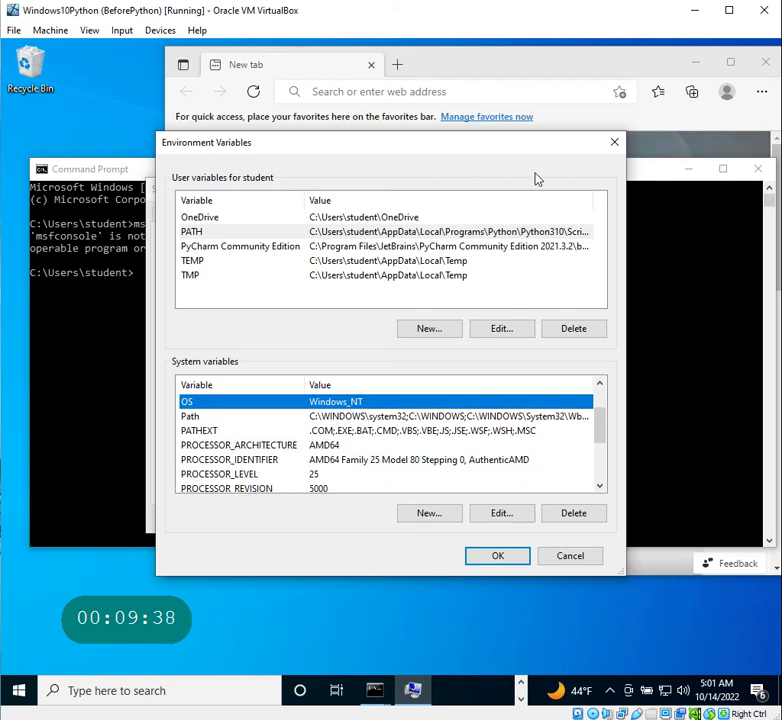
{"action": "scroll", "coordinate": [438, 460], "scroll_direction": "down", "scroll_amount": 2}
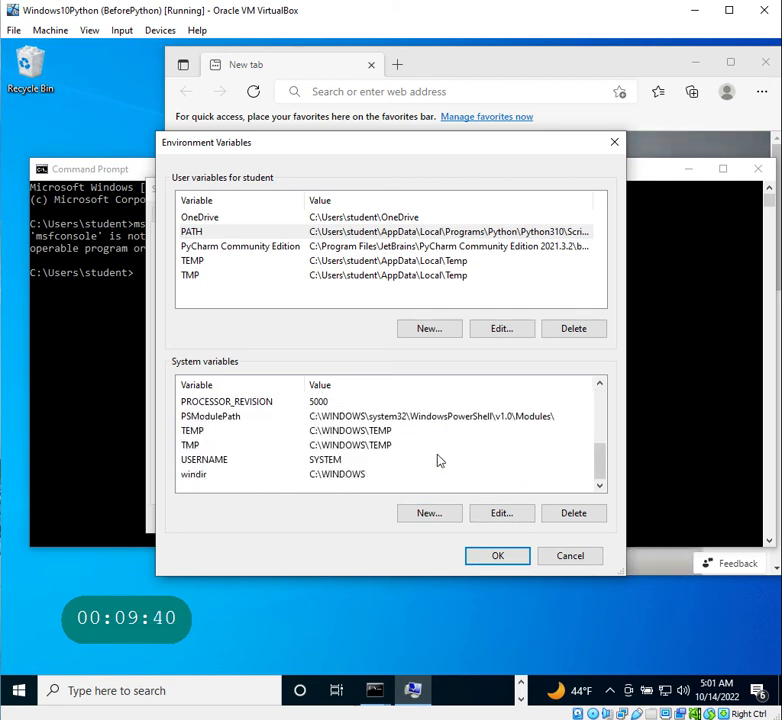
{"action": "scroll", "coordinate": [425, 465], "scroll_direction": "up", "scroll_amount": 3}
{"action": "left_click", "coordinate": [209, 461]}
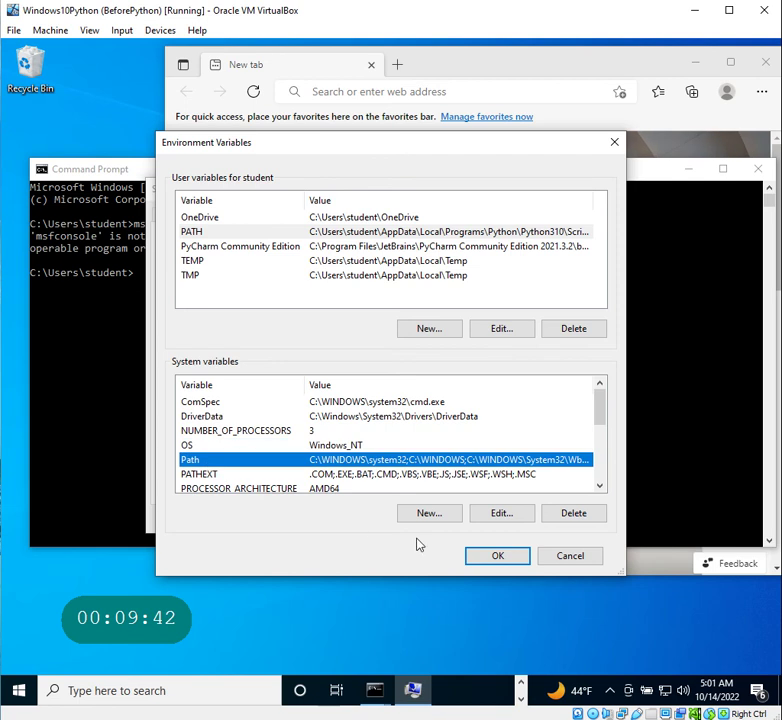
{"action": "left_click", "coordinate": [498, 511]}
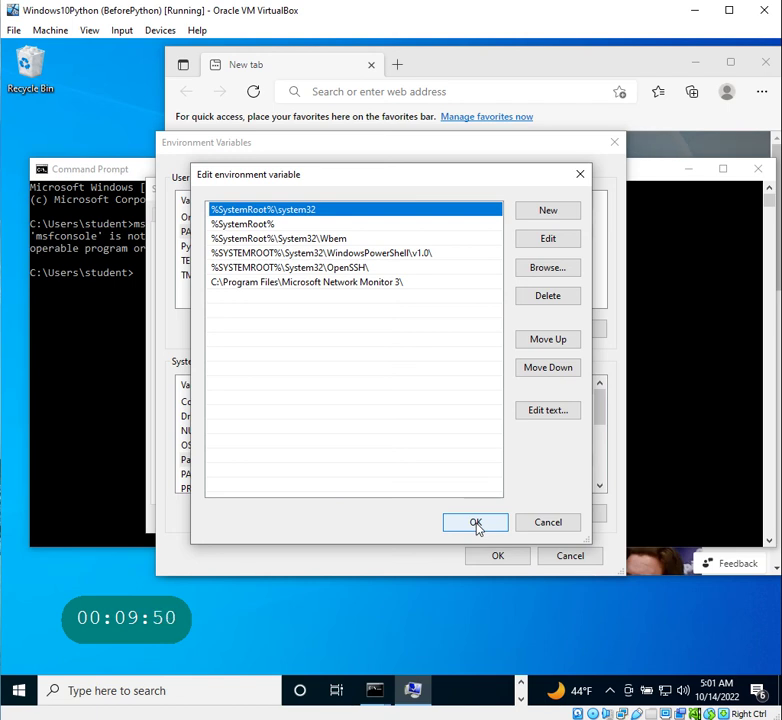
{"action": "left_click", "coordinate": [476, 523]}
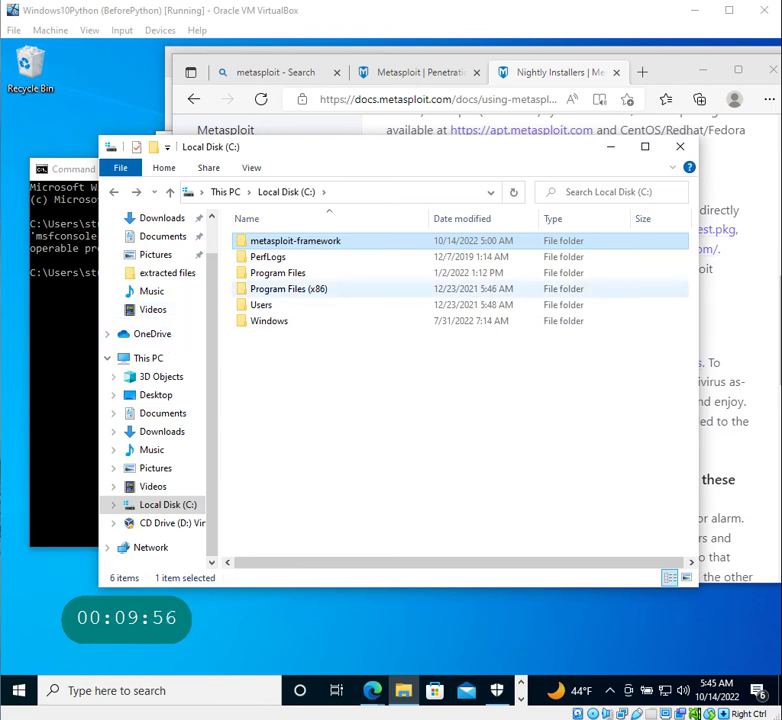
- Minimize the Metasploit documentation and other Edge windows, then bring up Windows search
{"action": "left_click", "coordinate": [702, 73]}
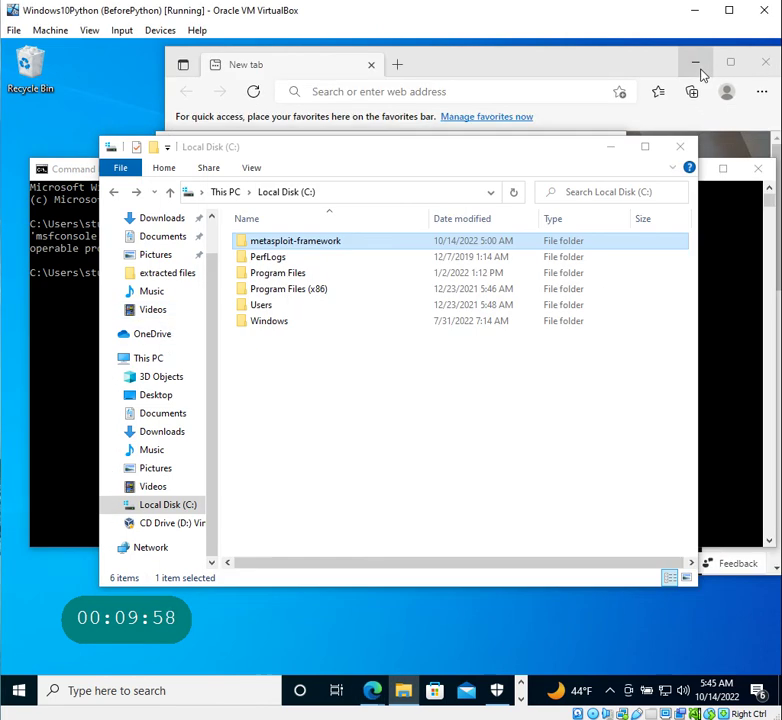
{"action": "left_click", "coordinate": [695, 66]}
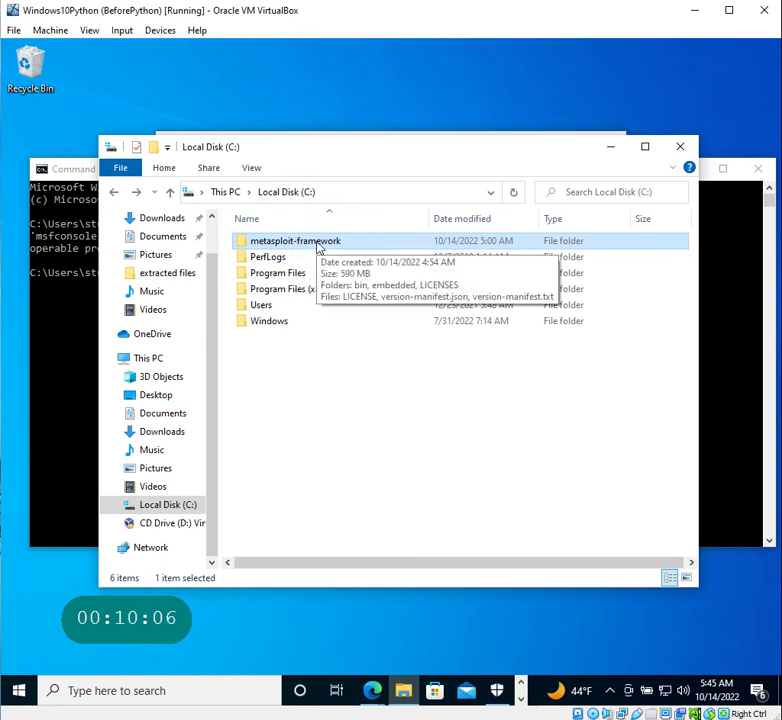
{"action": "left_click", "coordinate": [117, 690]}
- Reopen the system Path editor from an 'envi' search and add a blank new entry
{"action": "type", "text": "envi"}
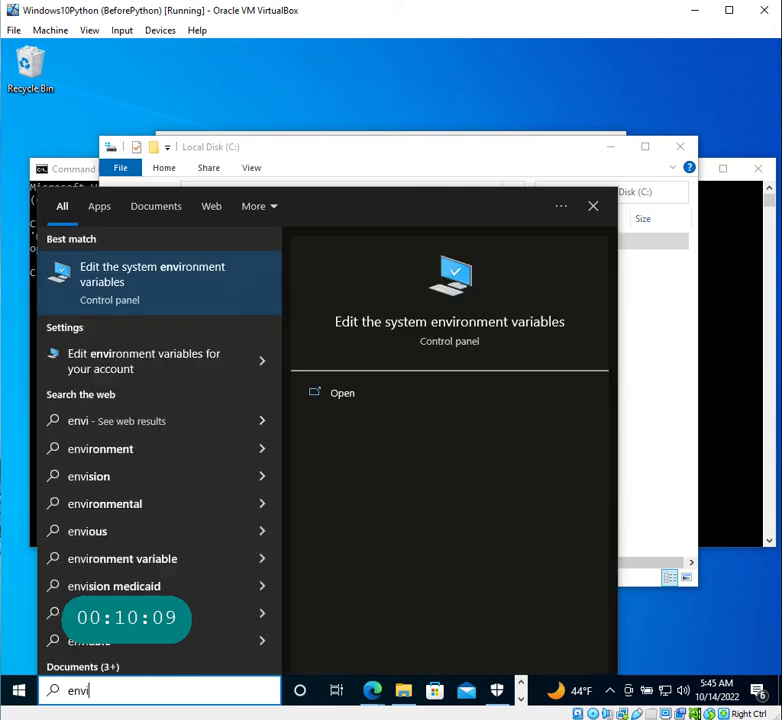
{"action": "key", "text": "Escape"}
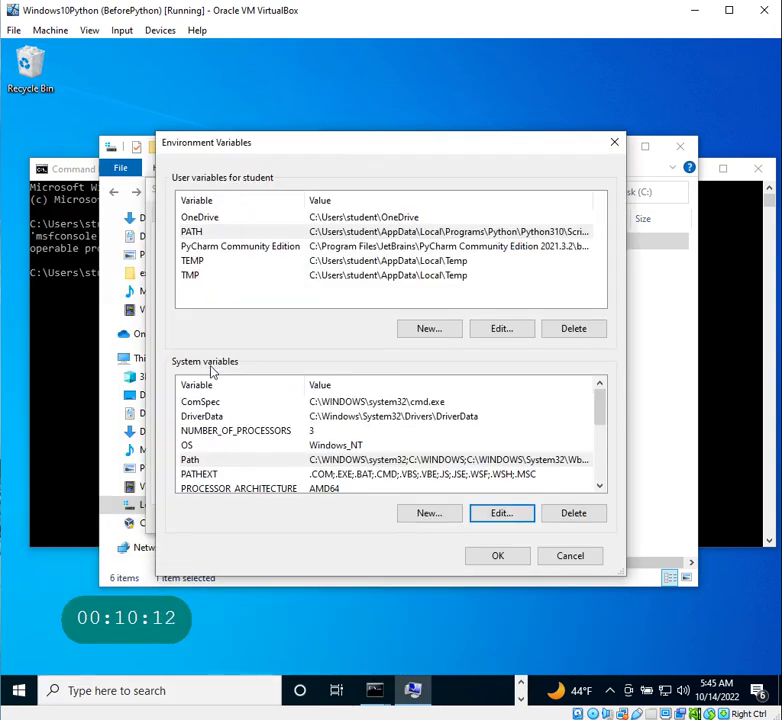
{"action": "left_click", "coordinate": [212, 460]}
{"action": "left_click", "coordinate": [511, 518]}
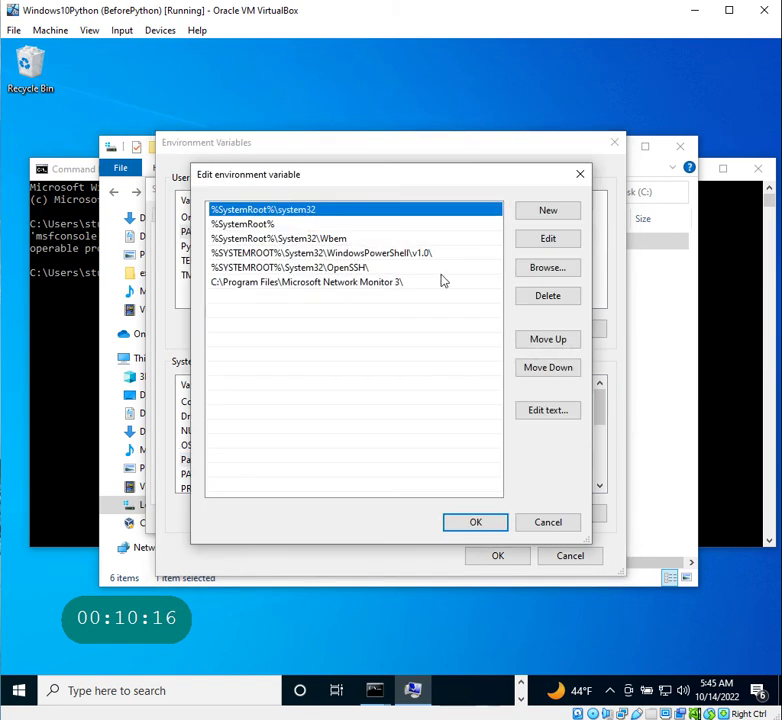
{"action": "left_click", "coordinate": [549, 213]}
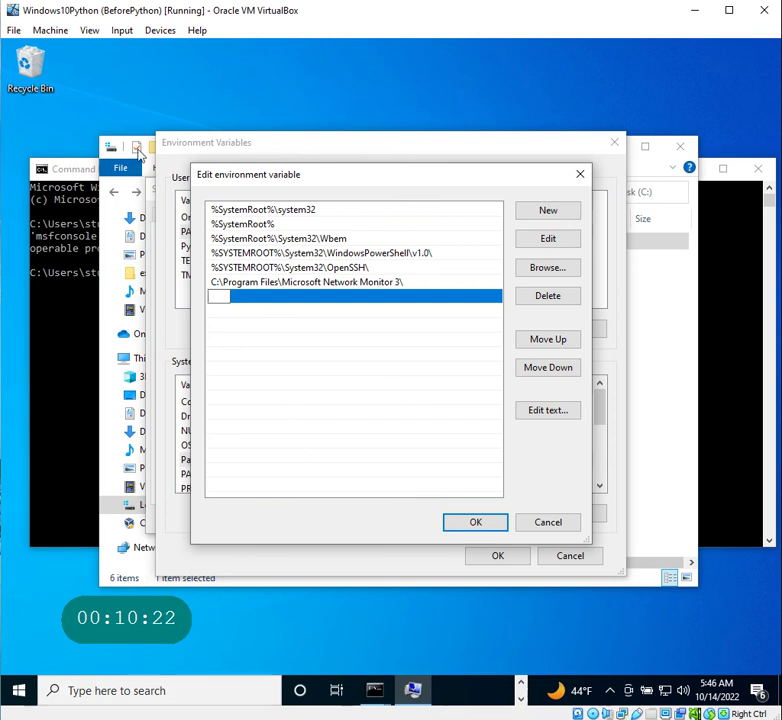
- Copy the C:\metasploit-framework\bin folder path from File Explorer's address bar
{"action": "left_click", "coordinate": [656, 168]}
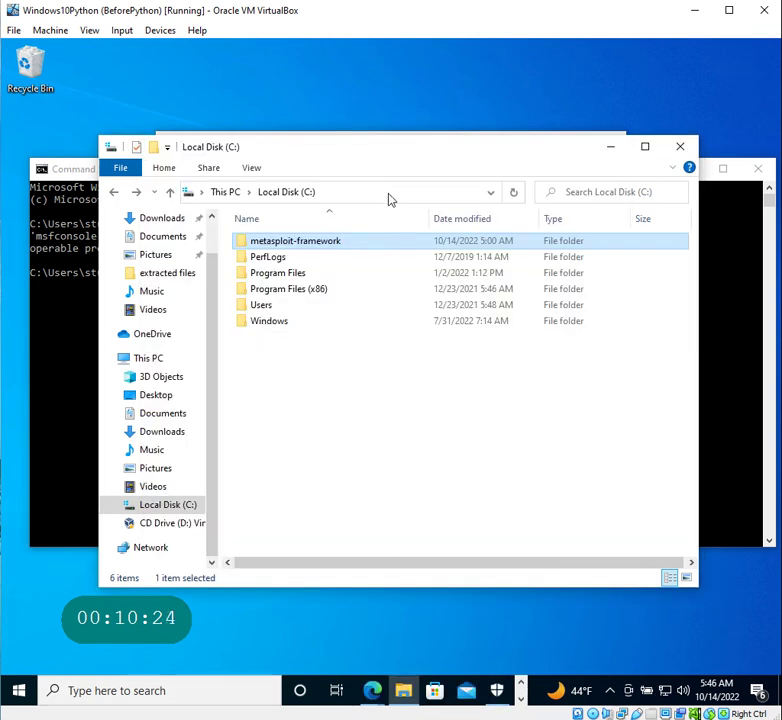
{"action": "left_click", "coordinate": [389, 197]}
{"action": "double_click", "coordinate": [316, 244]}
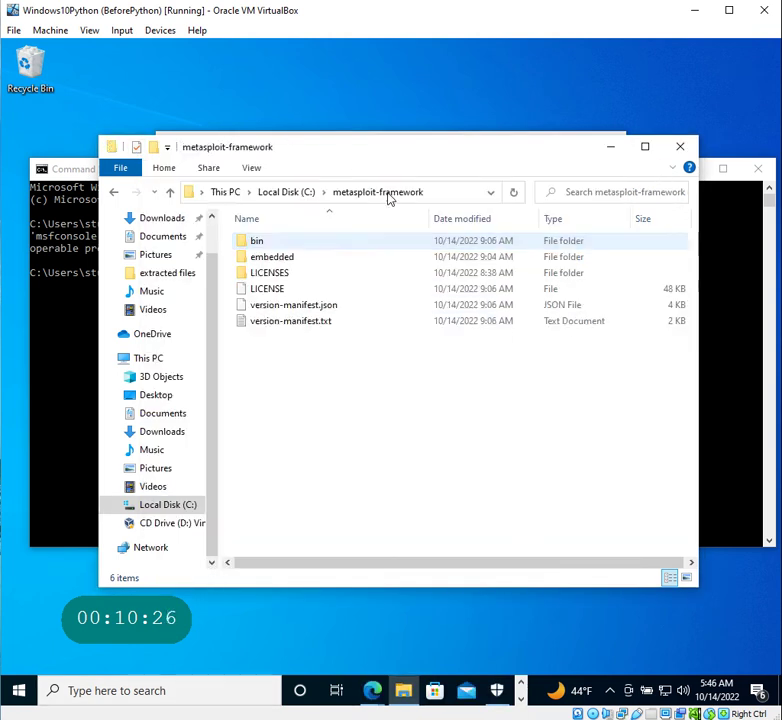
{"action": "left_click", "coordinate": [468, 197]}
{"action": "left_click", "coordinate": [266, 242]}
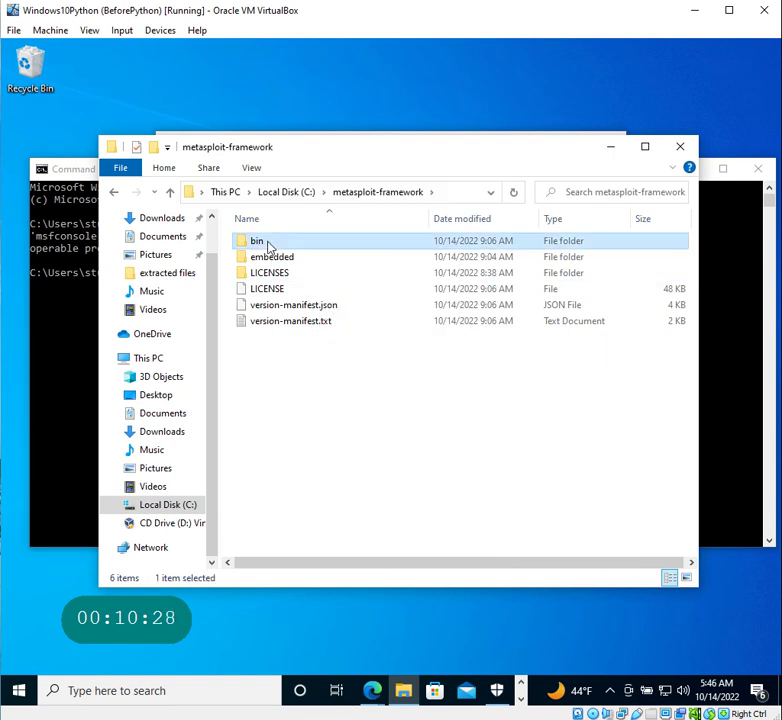
{"action": "double_click", "coordinate": [268, 244]}
{"action": "left_click", "coordinate": [464, 196]}
{"action": "right_click", "coordinate": [297, 195]}
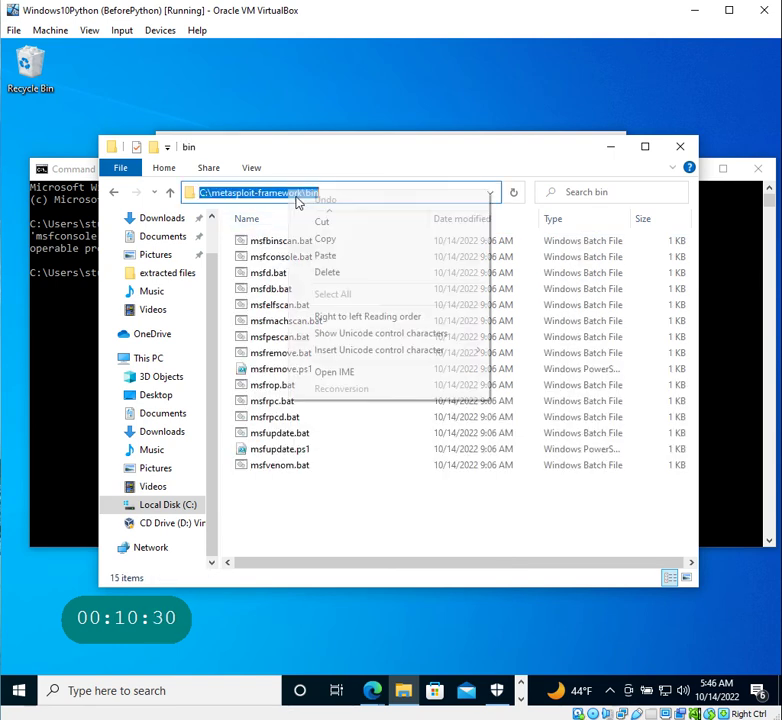
{"action": "left_click", "coordinate": [355, 242]}
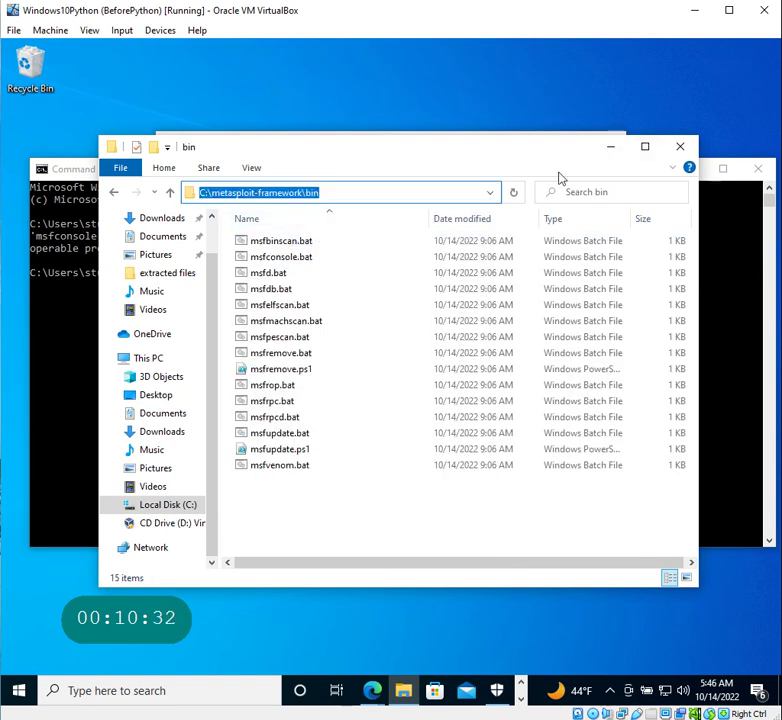
- Paste the bin path as a new system Path entry and save the environment variables
{"action": "left_click", "coordinate": [611, 147]}
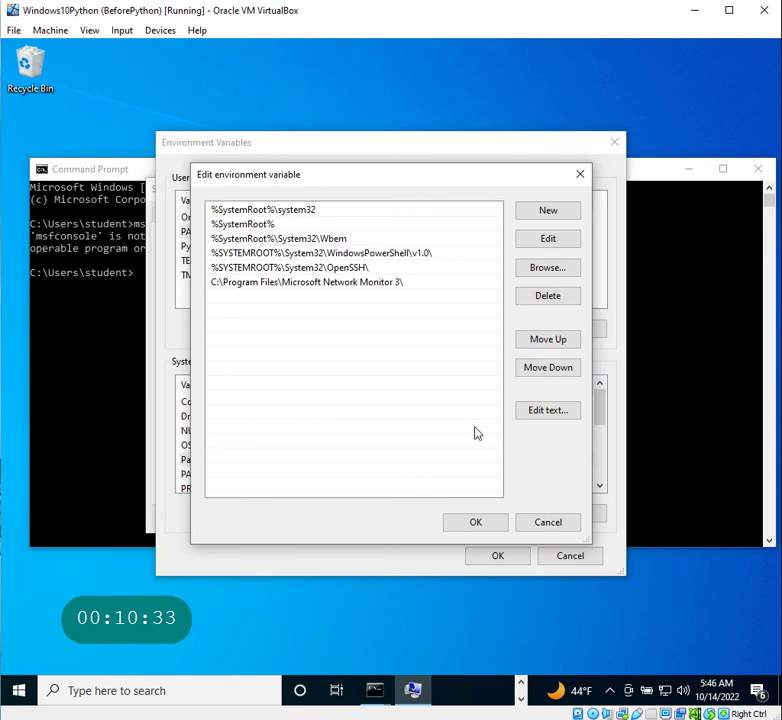
{"action": "left_click", "coordinate": [572, 211]}
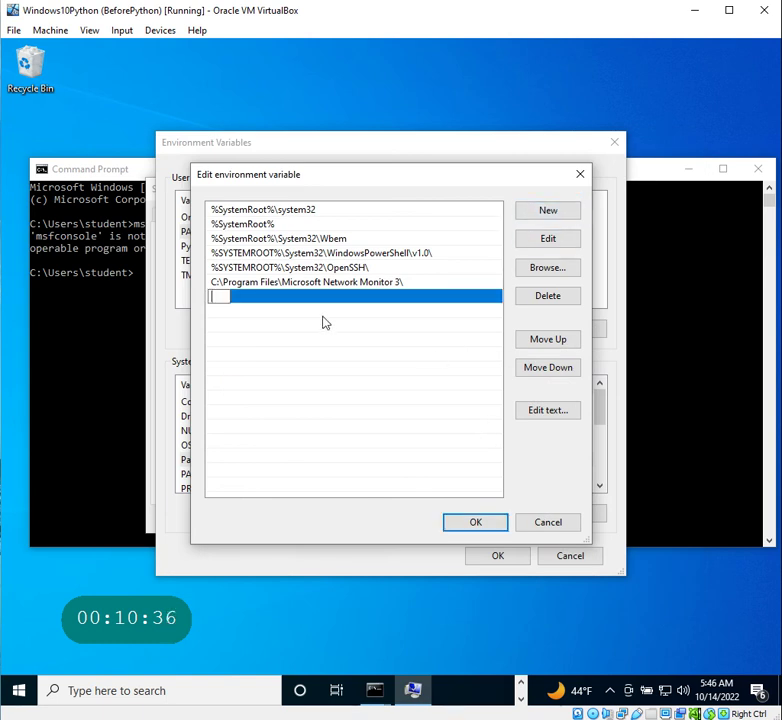
{"action": "key", "text": "ctrl+v"}
{"action": "left_click", "coordinate": [493, 523]}
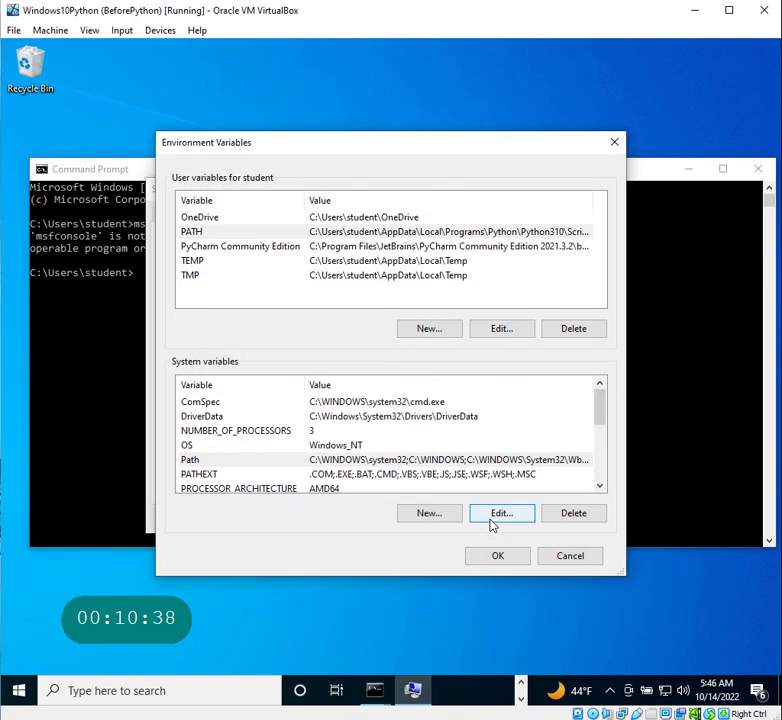
{"action": "left_click", "coordinate": [501, 558]}
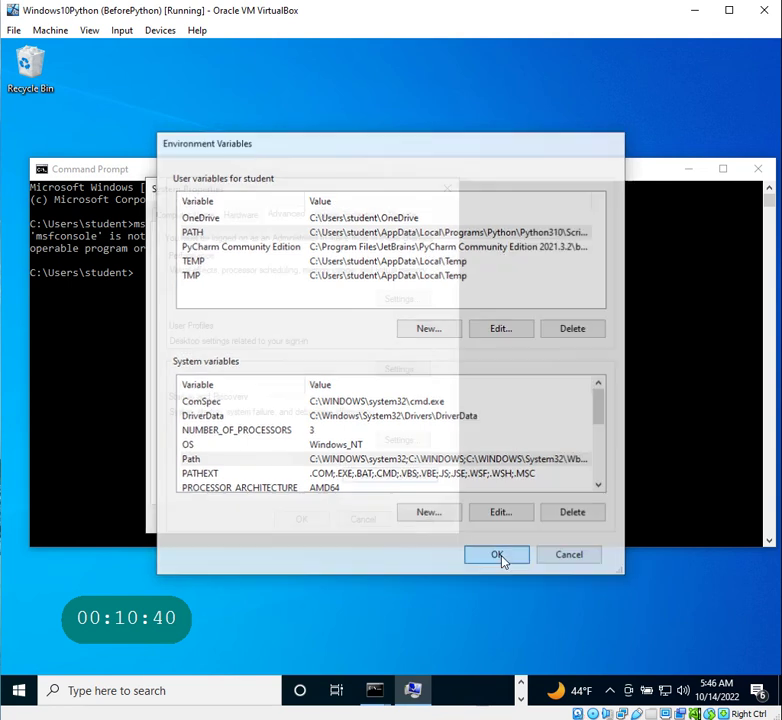
- Close System Properties and the old Command Prompt window
{"action": "left_click", "coordinate": [300, 518]}
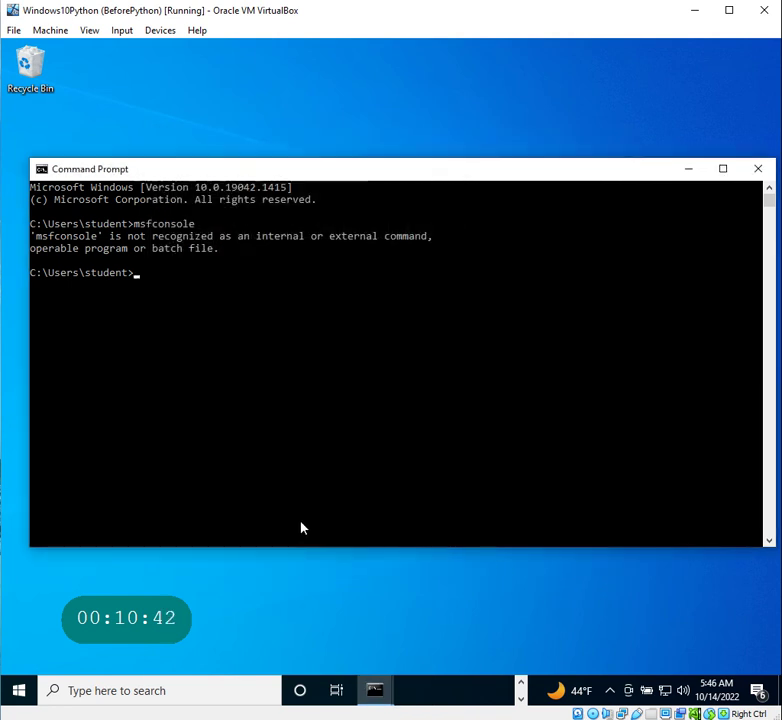
{"action": "left_click", "coordinate": [160, 690]}
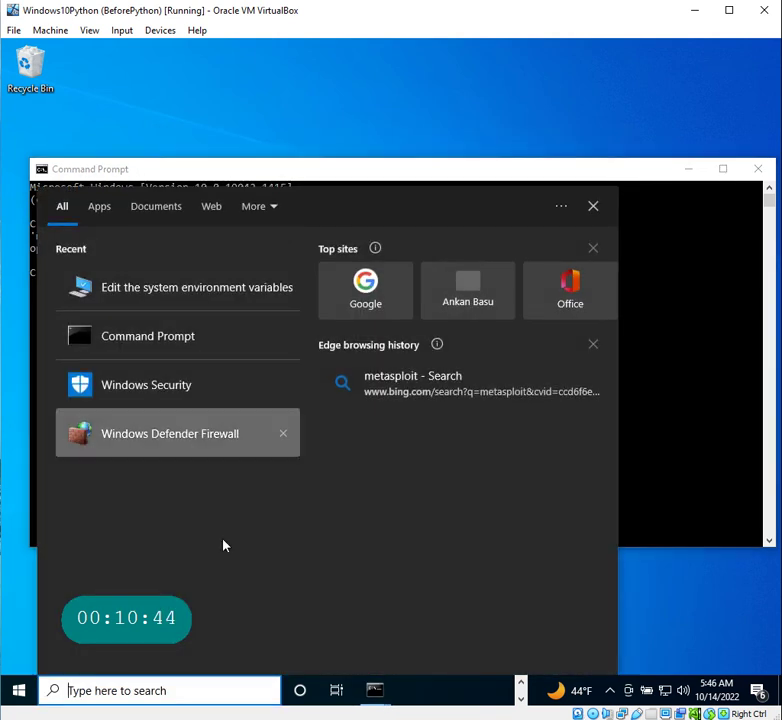
{"action": "left_click", "coordinate": [756, 170]}
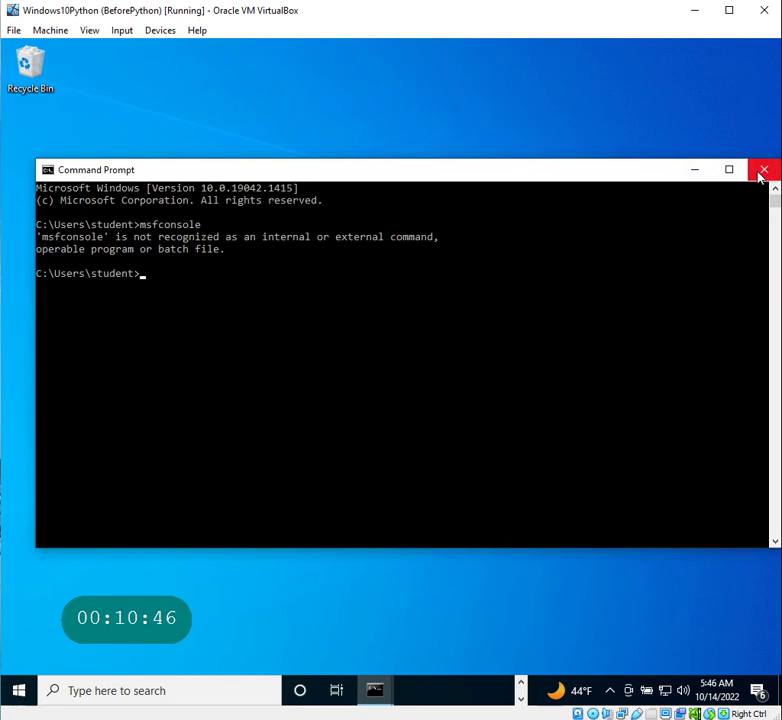
{"action": "left_click", "coordinate": [758, 170]}
- Open a fresh Command Prompt via a 'cmd' search and type msfconsol at the prompt
{"action": "left_click", "coordinate": [172, 688]}
{"action": "type", "text": "cmd"}
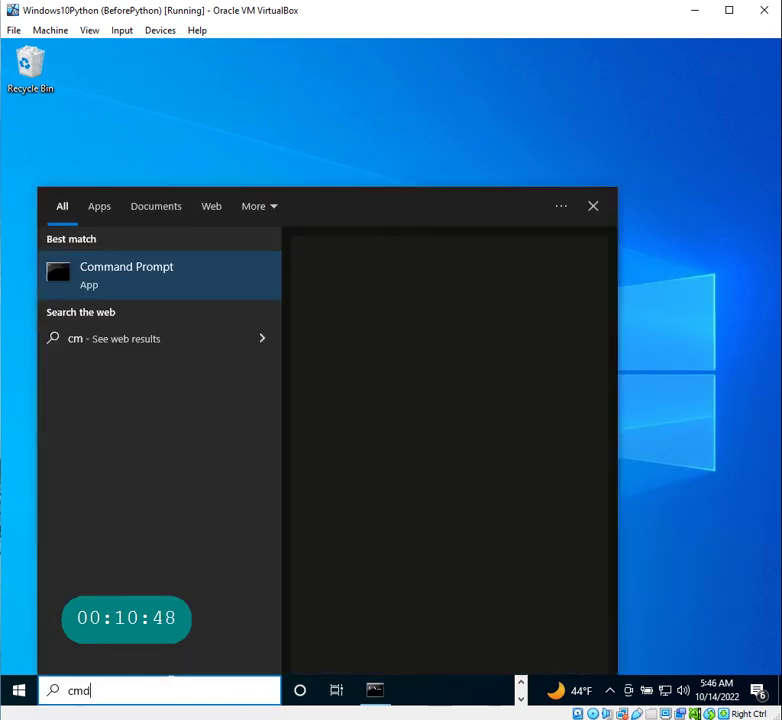
{"action": "key", "text": "Return"}
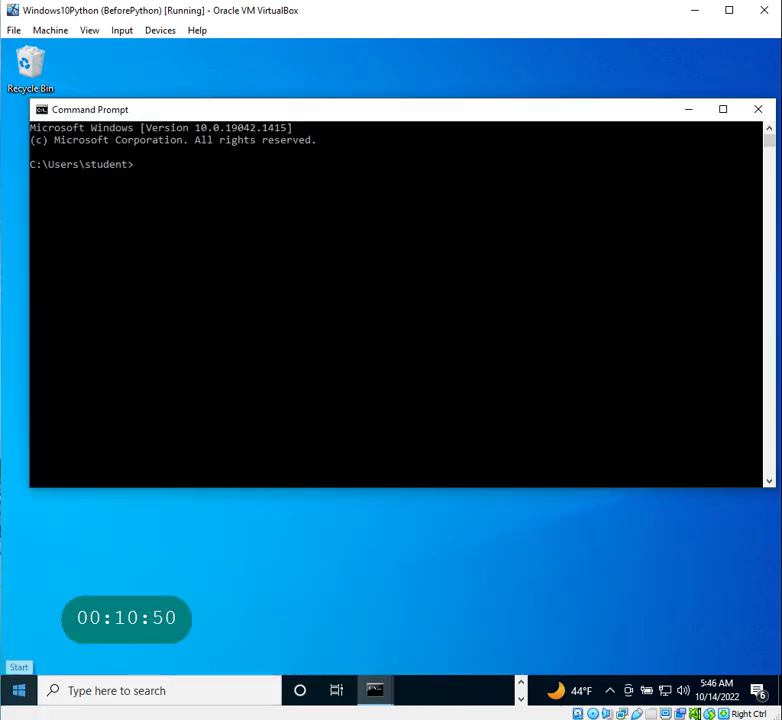
{"action": "type", "text": "msfconsole"}
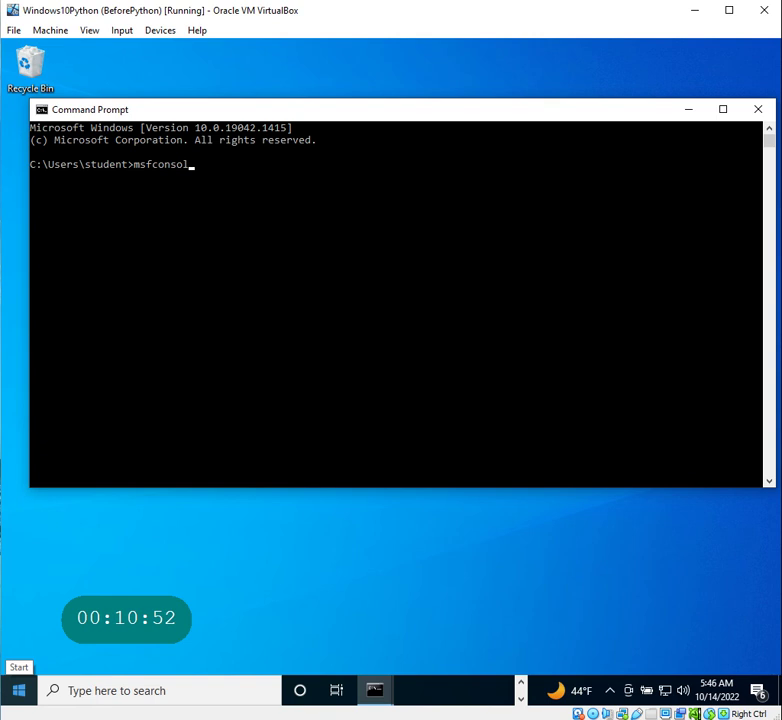
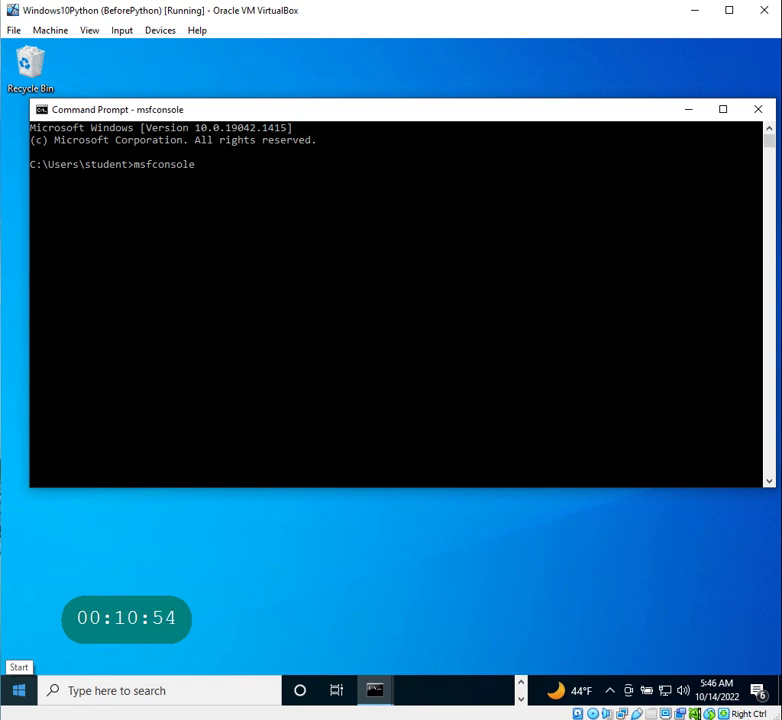
- Run msfconsole and clear the Quick Edit selection so Metasploit v6.2.23 loads to the msf6 prompt
{"action": "key", "text": "Return"}
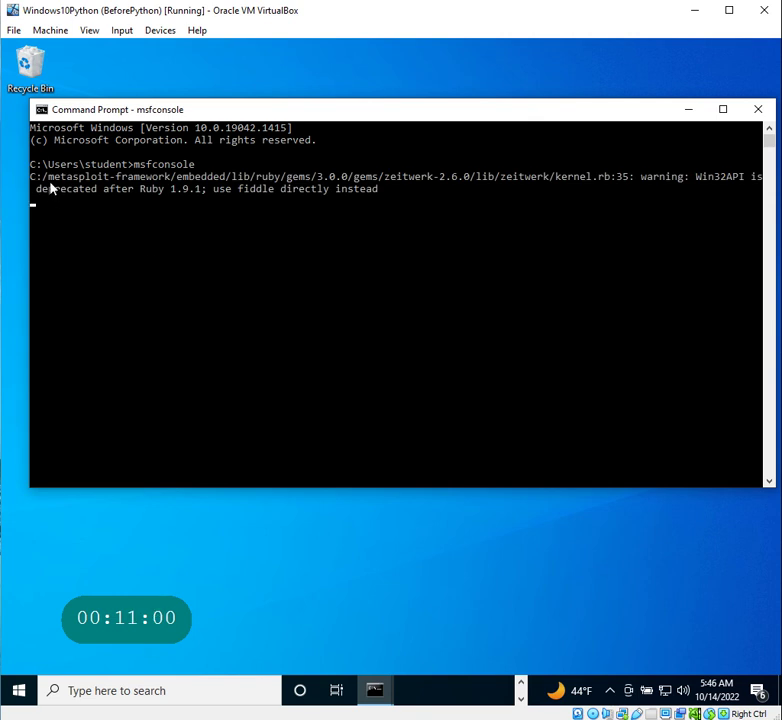
{"action": "left_click_drag", "start_coordinate": [43, 177], "coordinate": [302, 183]}
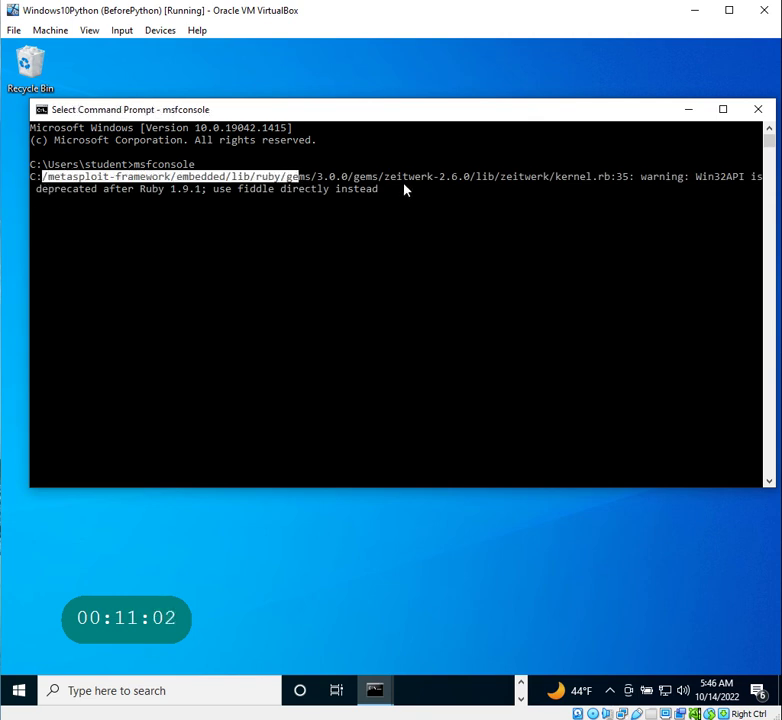
{"action": "left_click_drag", "start_coordinate": [405, 189], "coordinate": [486, 185]}
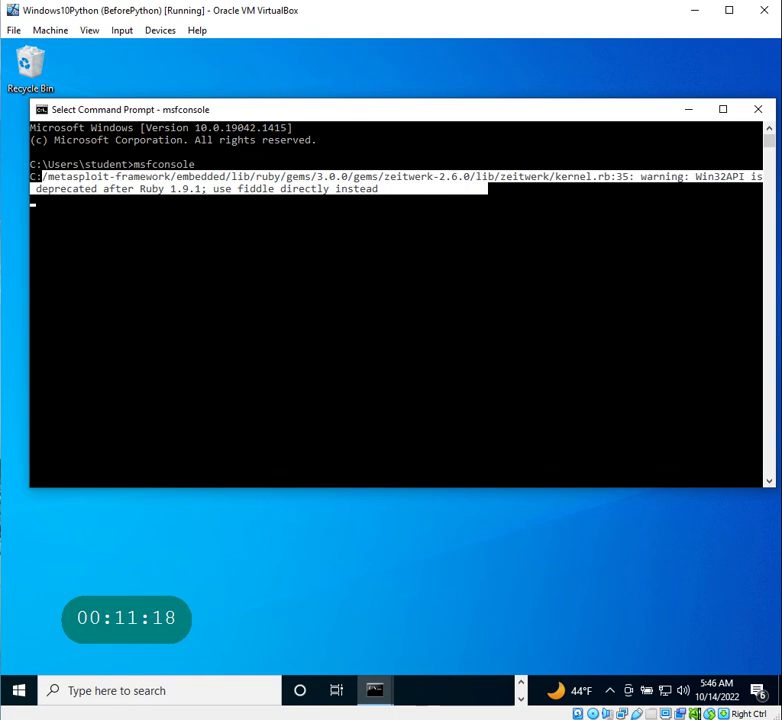
{"action": "left_click", "coordinate": [409, 321]}
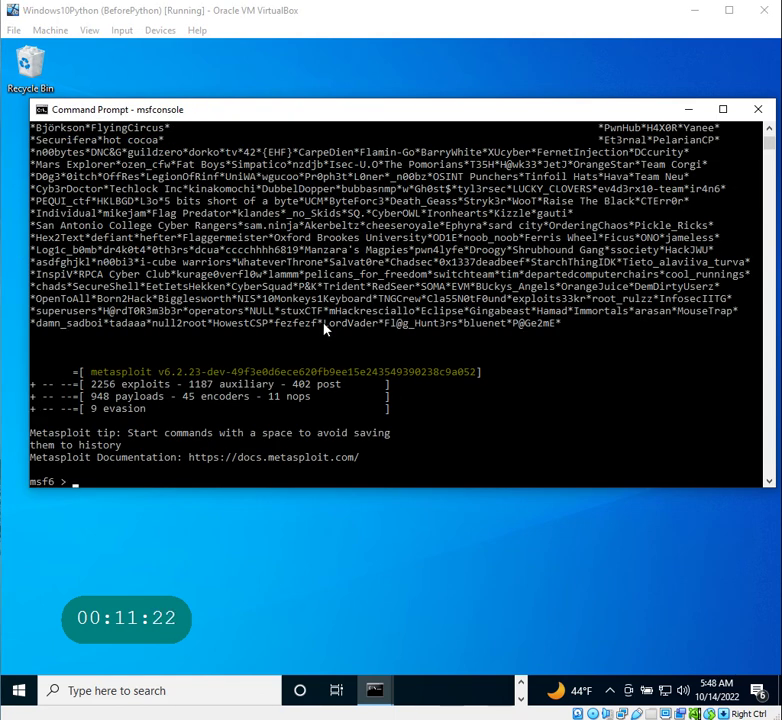
- Scroll back and select the msfconsole command and the five Metasploit warning lines
{"action": "scroll", "coordinate": [325, 330], "scroll_direction": "up", "scroll_amount": 8}
{"action": "scroll", "coordinate": [325, 330], "scroll_direction": "up", "scroll_amount": 12}
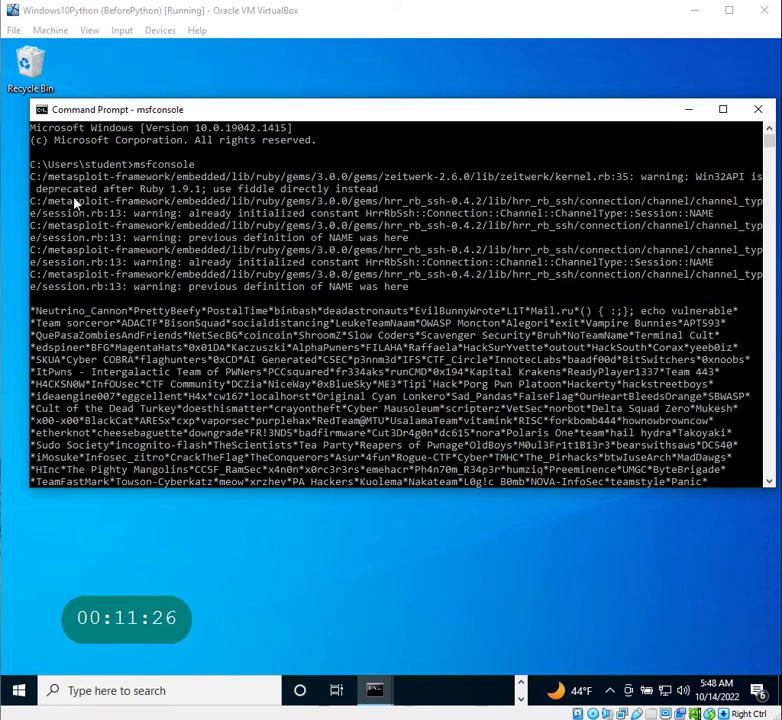
{"action": "left_click_drag", "start_coordinate": [129, 165], "coordinate": [197, 168]}
{"action": "left_click_drag", "start_coordinate": [33, 177], "coordinate": [457, 285]}
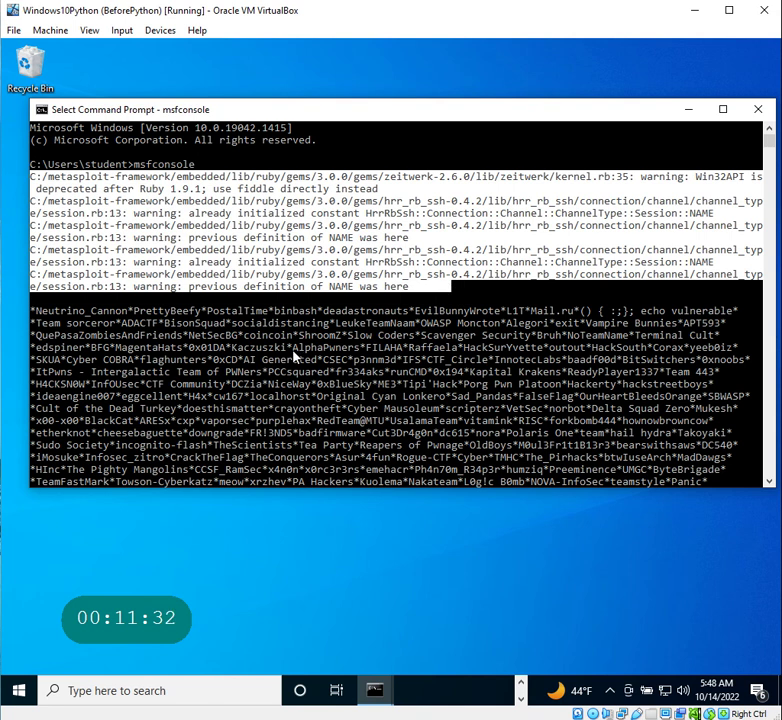
- Select the remaining output and msf6 prompt line, then search Windows for 'c' to find Command Prompt
{"action": "scroll", "coordinate": [337, 257], "scroll_direction": "down", "scroll_amount": 1}
{"action": "left_click_drag", "start_coordinate": [33, 274], "coordinate": [299, 402]}
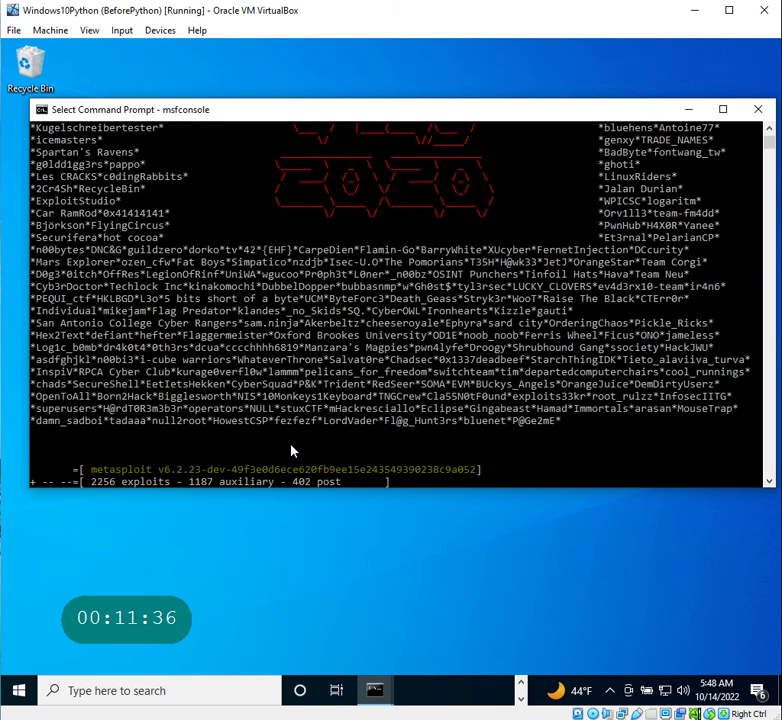
{"action": "scroll", "coordinate": [295, 447], "scroll_direction": "down", "scroll_amount": 5}
{"action": "left_click_drag", "start_coordinate": [81, 291], "coordinate": [34, 291]}
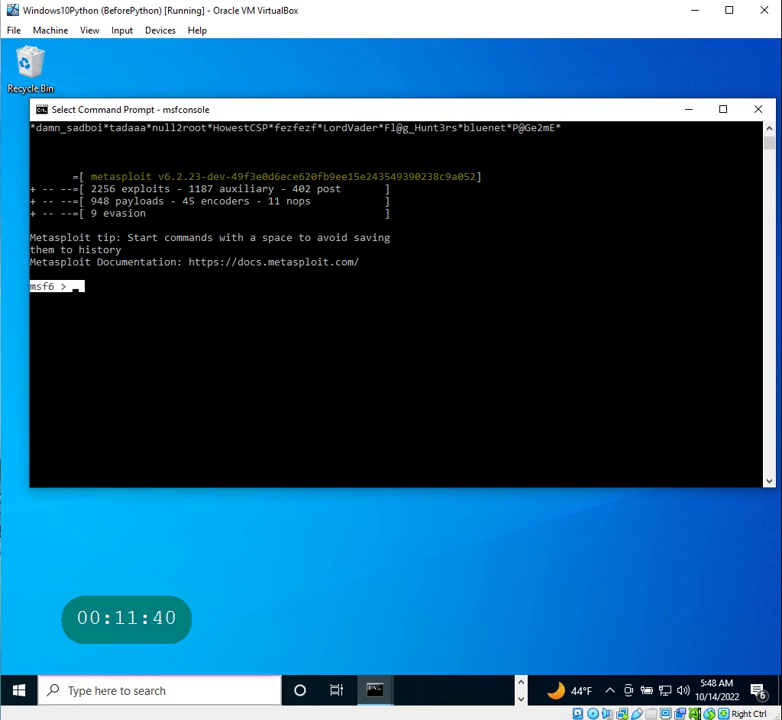
{"action": "key", "text": "super"}
{"action": "type", "text": "c"}
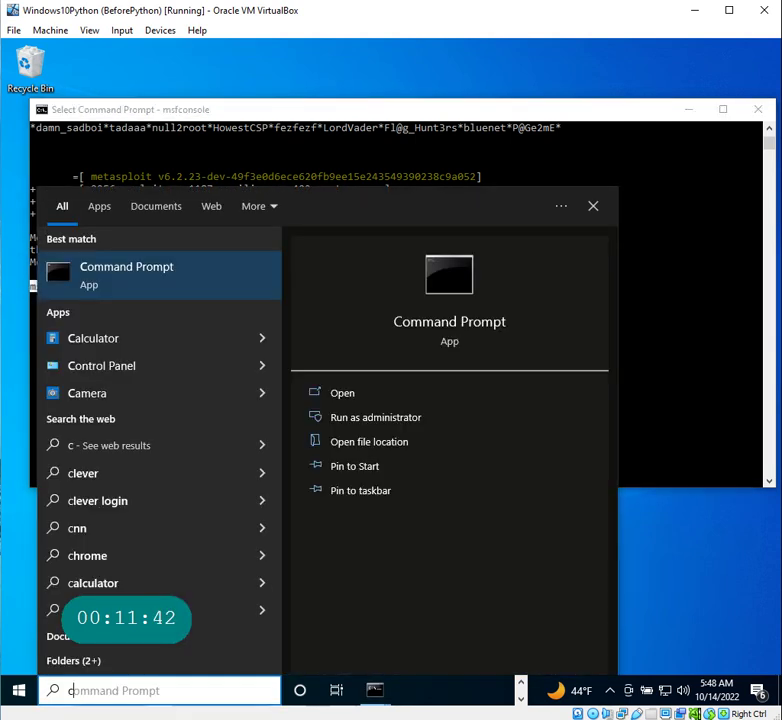
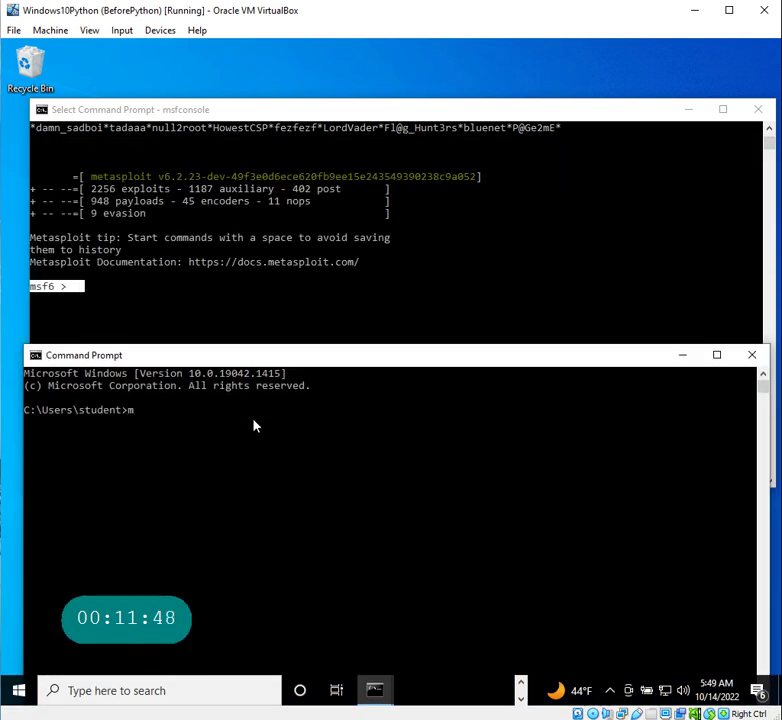
- Run msfconsole -v, which reports Framework Version 6.2.23-dev
{"action": "type", "text": "console -v"}
{"action": "key", "text": "Return"}
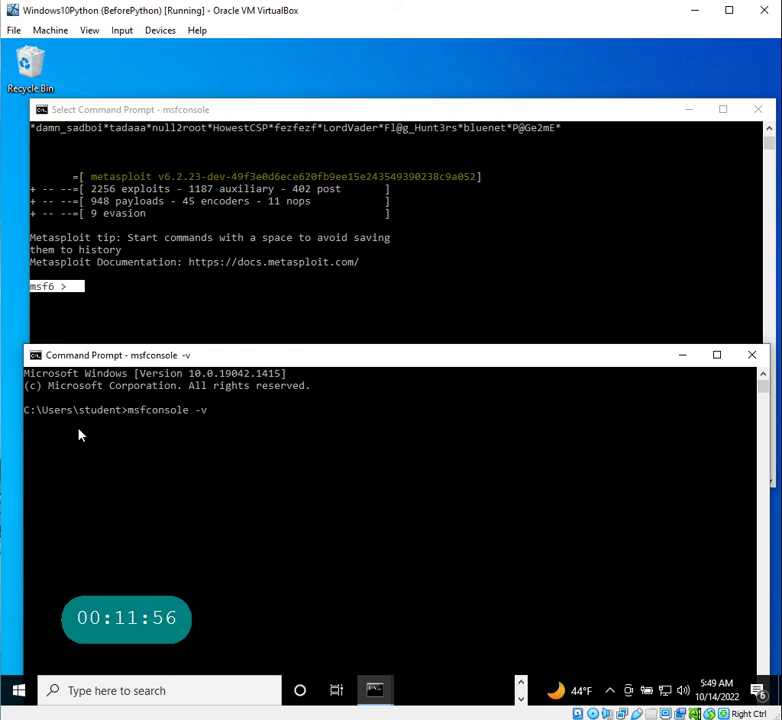
{"action": "left_click", "coordinate": [131, 434]}
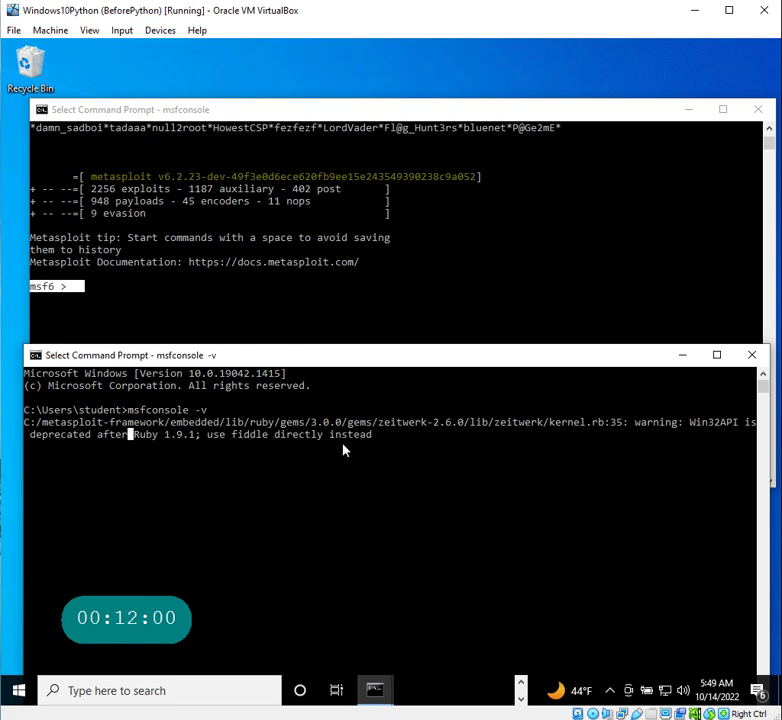
{"action": "left_click_drag", "start_coordinate": [147, 441], "coordinate": [168, 467]}
{"action": "left_click", "coordinate": [155, 458]}
{"action": "key", "text": "Escape"}
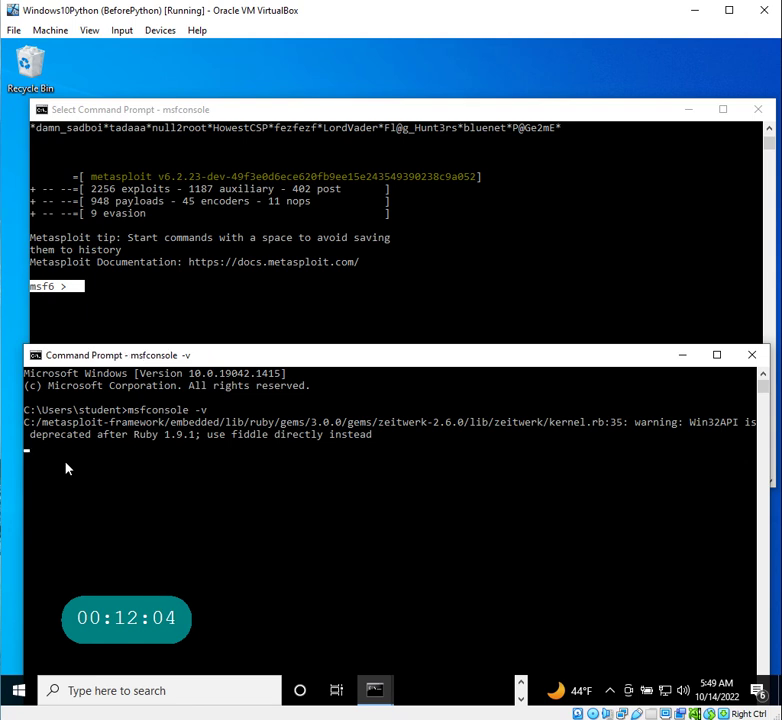
- Highlight the 6.2.23 version number in the version-check window
{"action": "left_click", "coordinate": [139, 289]}
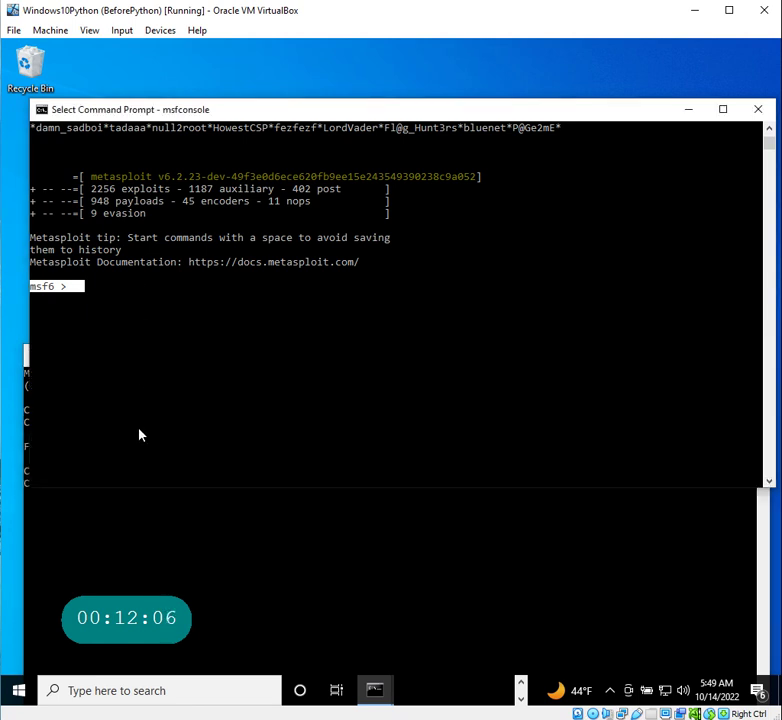
{"action": "left_click", "coordinate": [127, 501]}
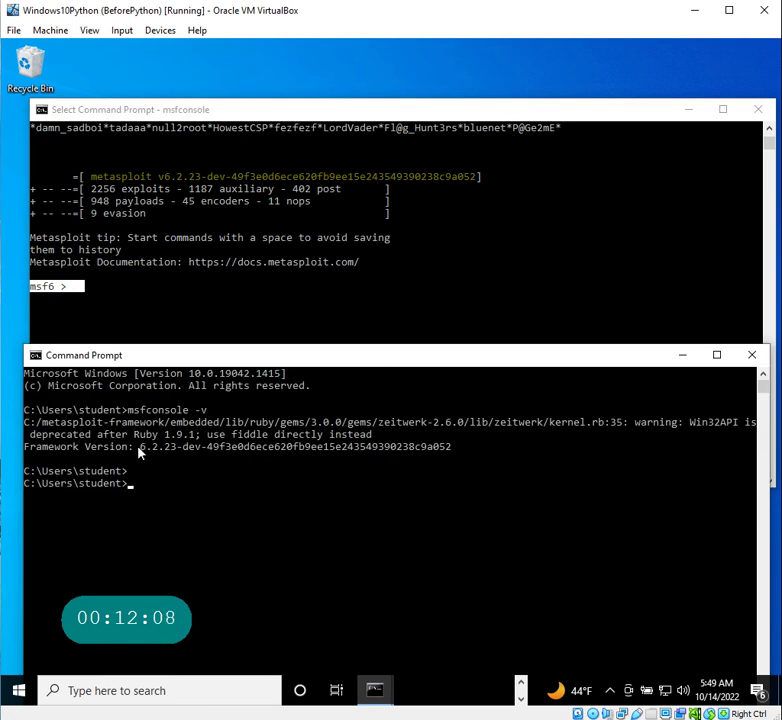
{"action": "left_click_drag", "start_coordinate": [139, 452], "coordinate": [177, 453]}
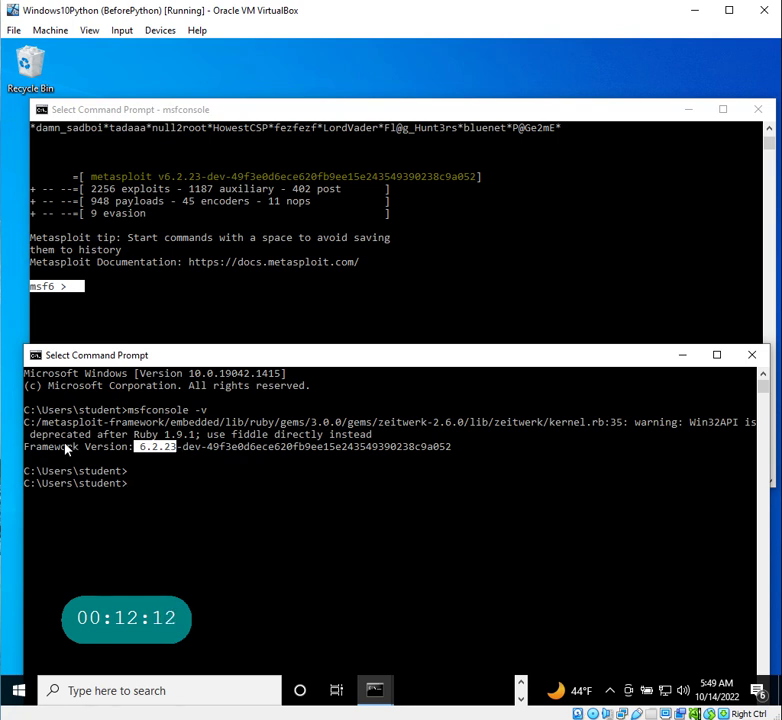
- Close the version-check Command Prompt, leaving only the msf6 console
{"action": "left_click", "coordinate": [752, 355]}
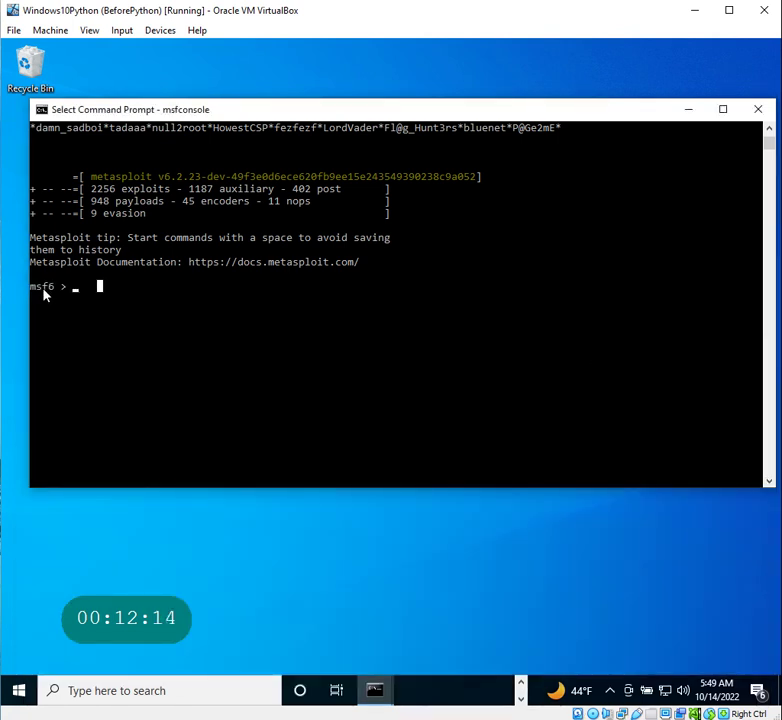
{"action": "left_click_drag", "start_coordinate": [57, 288], "coordinate": [33, 289]}
{"action": "left_click", "coordinate": [100, 289]}
- Enter the help command at the msf6 prompt
{"action": "scroll", "coordinate": [113, 361], "scroll_direction": "up", "scroll_amount": 1}
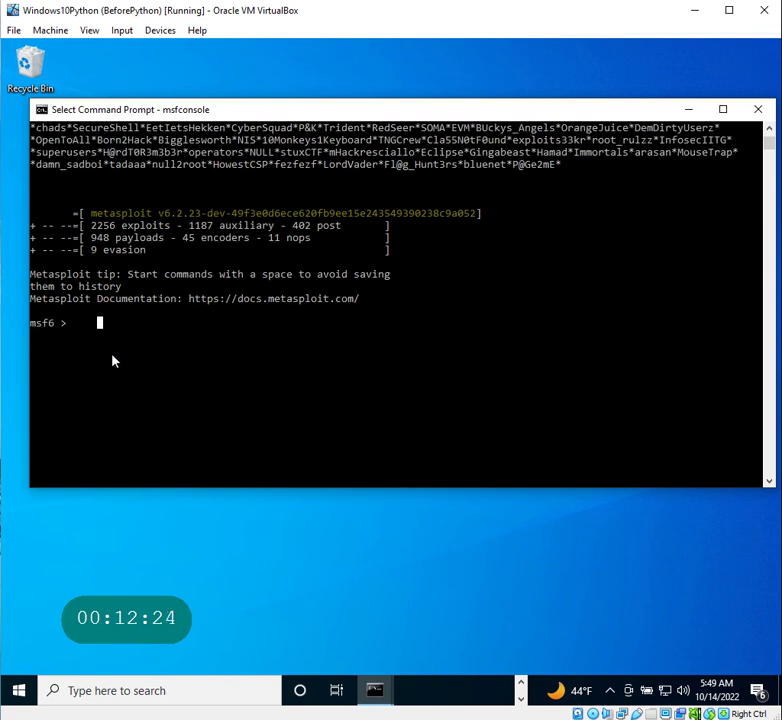
{"action": "key", "text": "Escape"}
{"action": "type", "text": "help"}
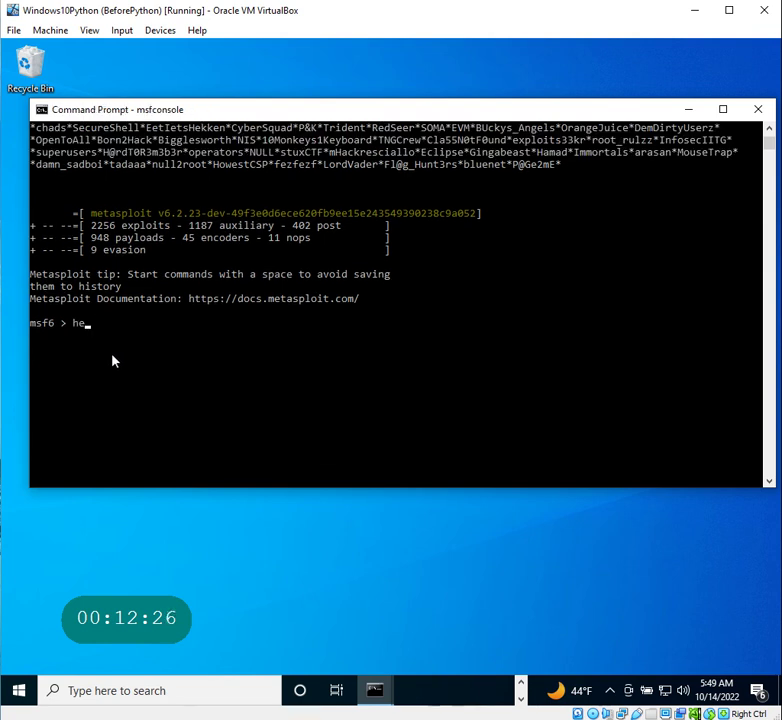
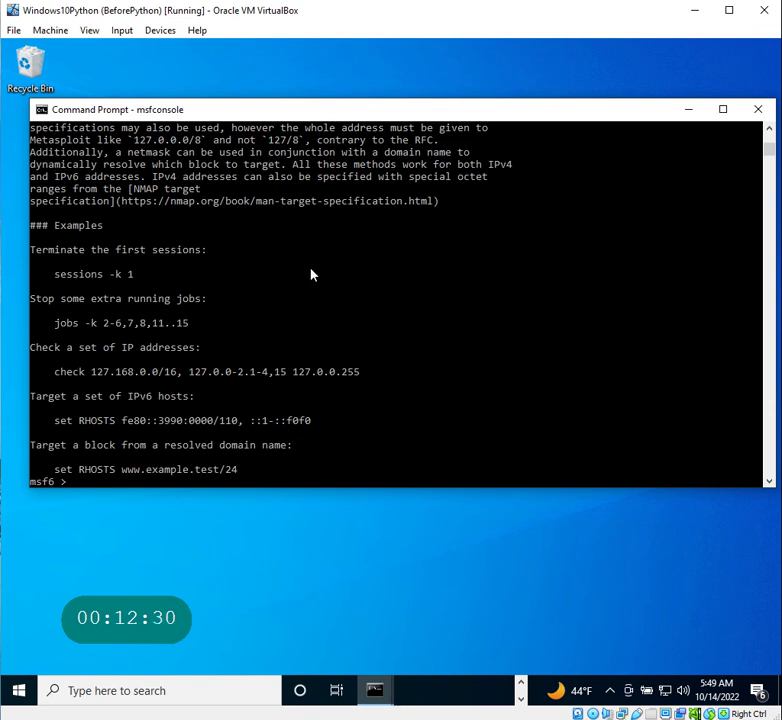
- Scroll the help output back up until the database backend commands, db_export through workspace, are visible
{"action": "scroll", "coordinate": [311, 278], "scroll_direction": "down", "scroll_amount": 3}
{"action": "scroll", "coordinate": [311, 282], "scroll_direction": "up", "scroll_amount": 15}
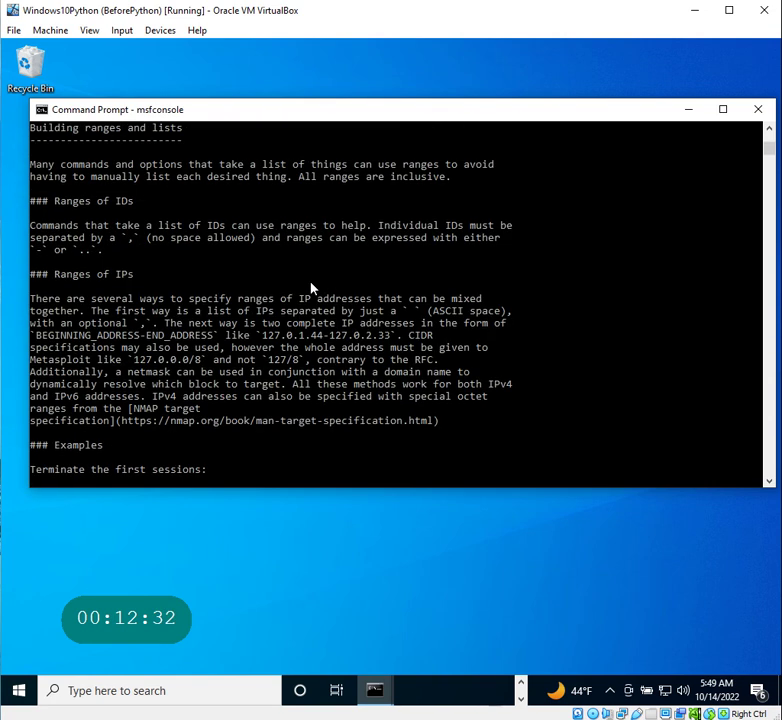
{"action": "scroll", "coordinate": [311, 289], "scroll_direction": "up", "scroll_amount": 4}
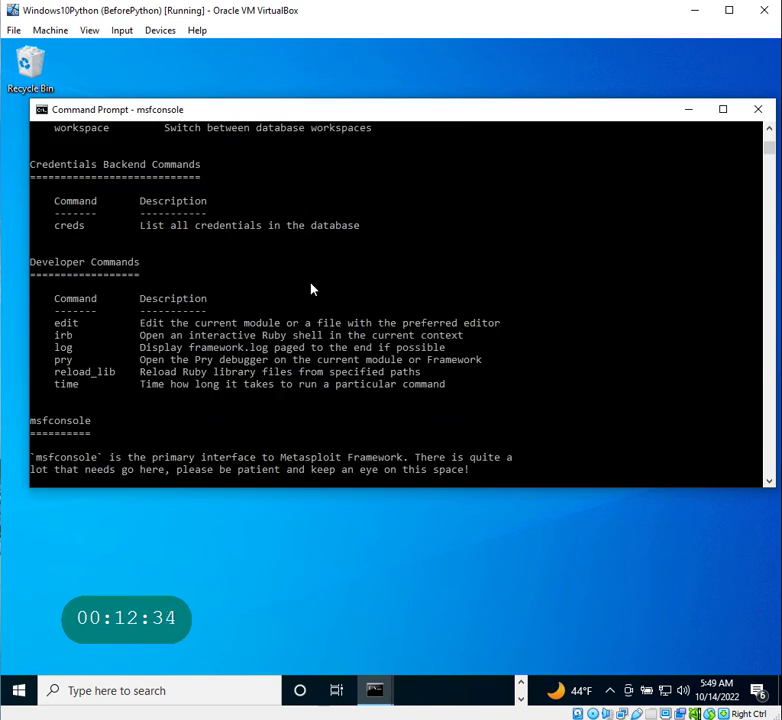
{"action": "scroll", "coordinate": [311, 289], "scroll_direction": "up", "scroll_amount": 1}
{"action": "scroll", "coordinate": [311, 289], "scroll_direction": "up", "scroll_amount": 3}
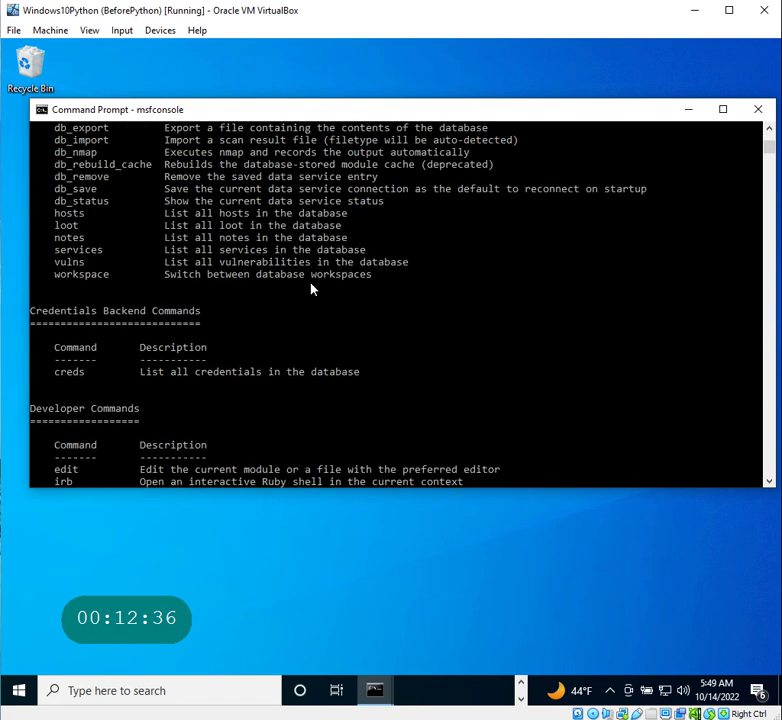
- Highlight the 'workspace' command, then 'db_connect', copying it and returning to the msf6 prompt
{"action": "left_click", "coordinate": [51, 274]}
{"action": "left_click_drag", "start_coordinate": [80, 279], "coordinate": [118, 279]}
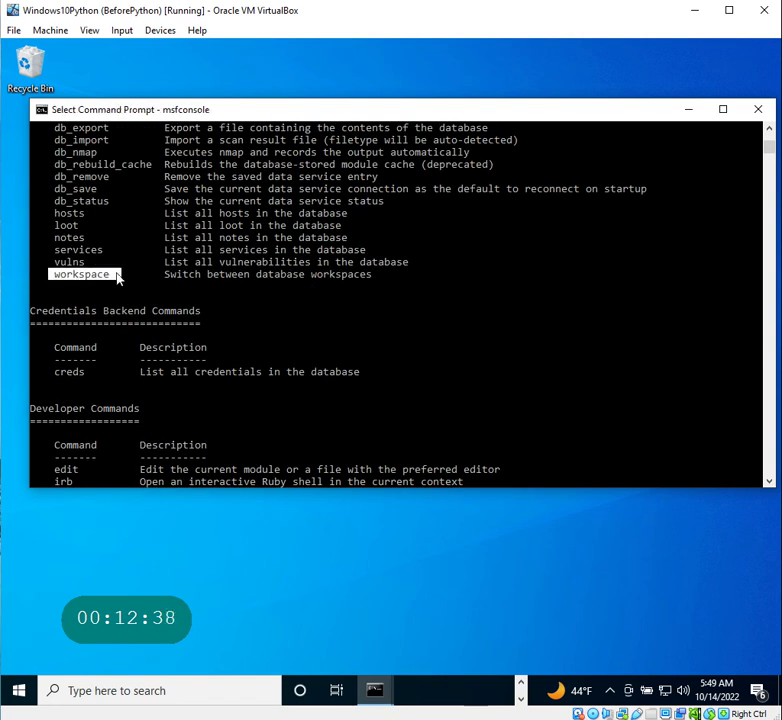
{"action": "scroll", "coordinate": [332, 349], "scroll_direction": "up", "scroll_amount": 2}
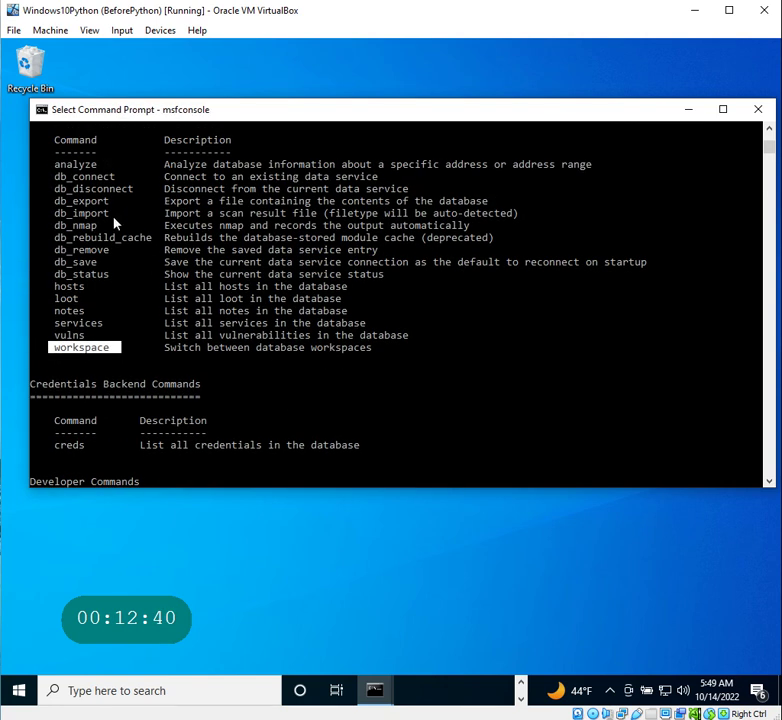
{"action": "left_click_drag", "start_coordinate": [54, 177], "coordinate": [112, 177]}
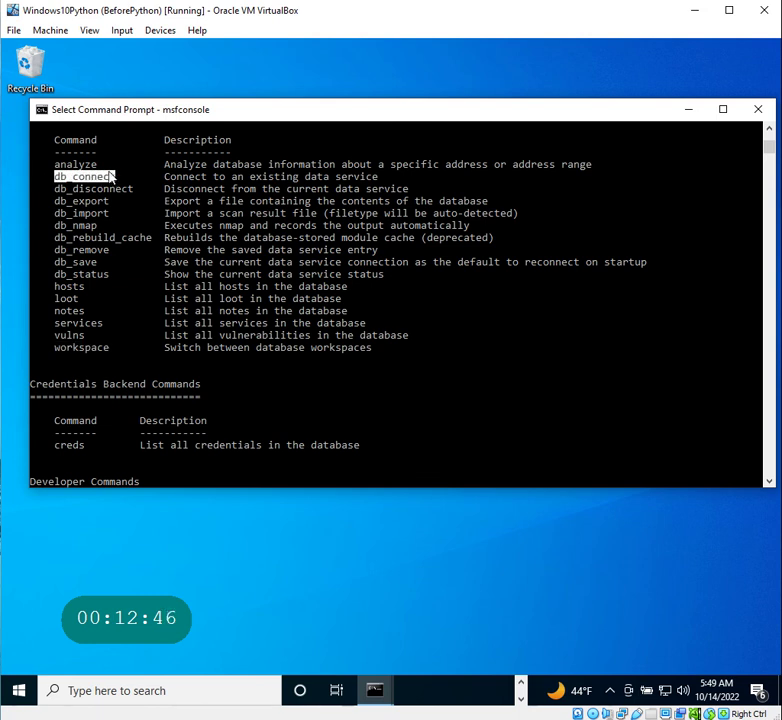
{"action": "right_click", "coordinate": [113, 177]}
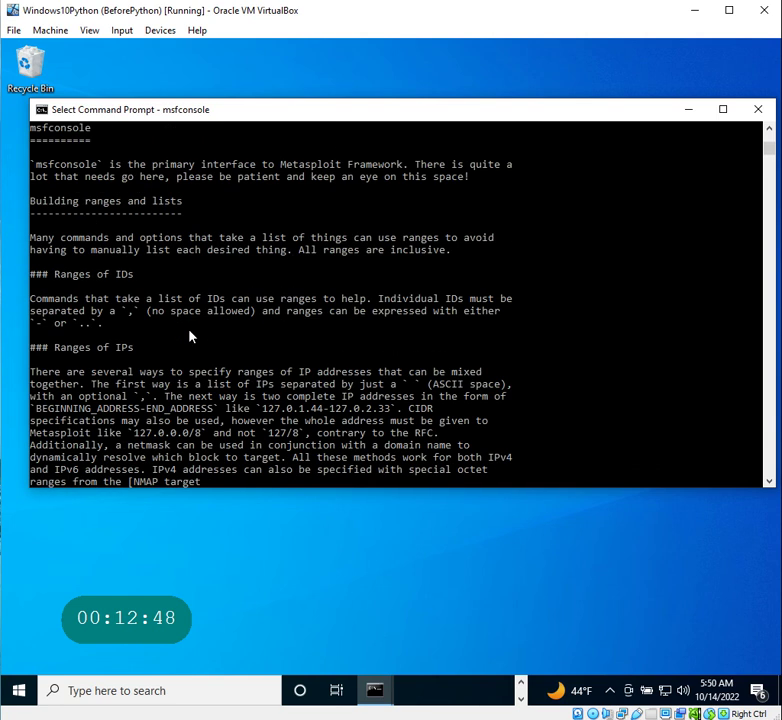
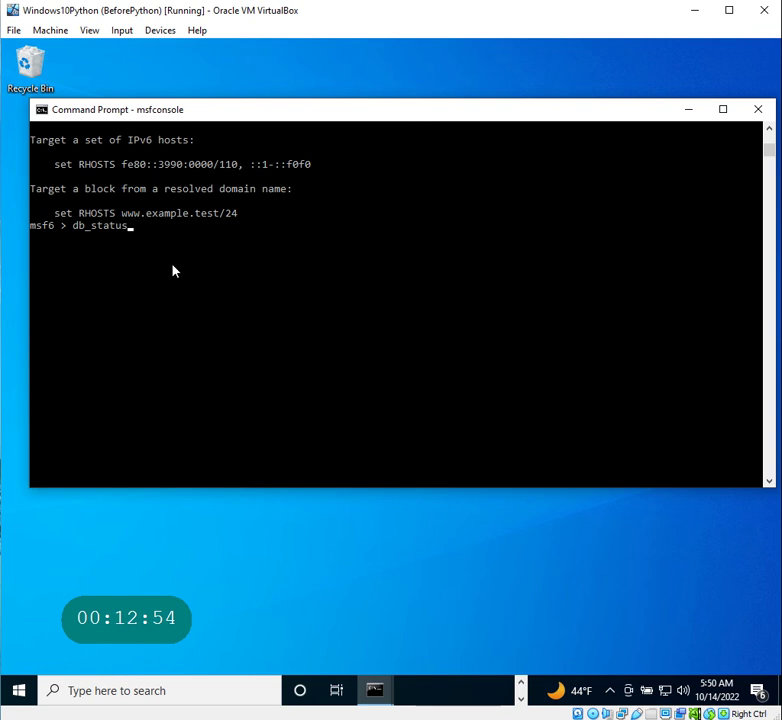
- Run db_status and highlight the '[-] No database driver installed.' message
{"action": "key", "text": "Return"}
{"action": "left_click_drag", "start_coordinate": [240, 242], "coordinate": [7, 236]}
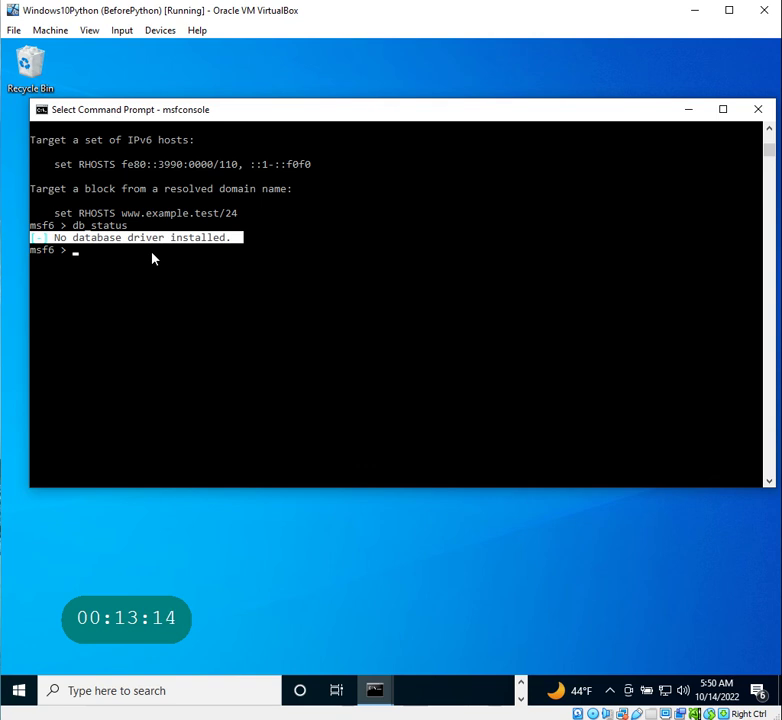
{"action": "scroll", "coordinate": [145, 281], "scroll_direction": "up", "scroll_amount": 15}
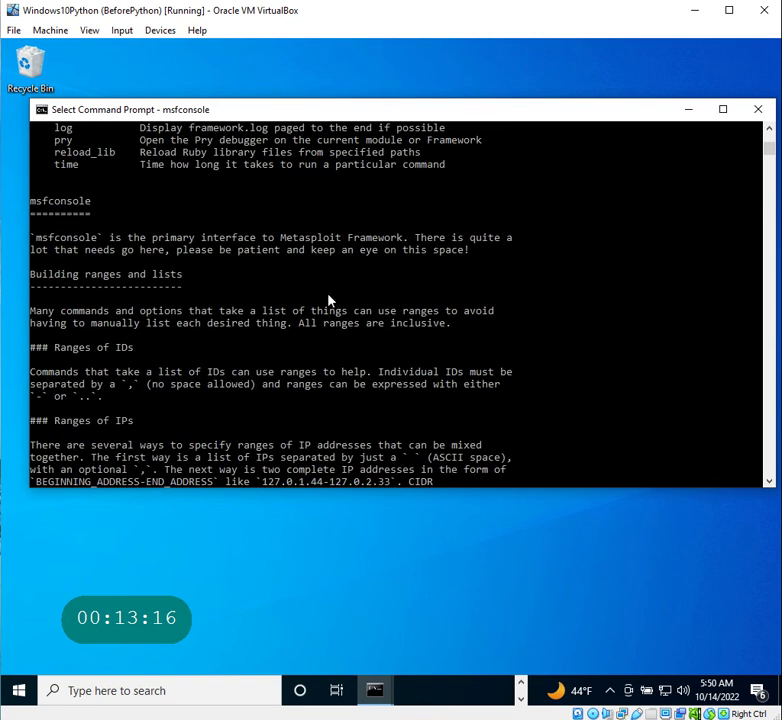
{"action": "scroll", "coordinate": [326, 299], "scroll_direction": "up", "scroll_amount": 20}
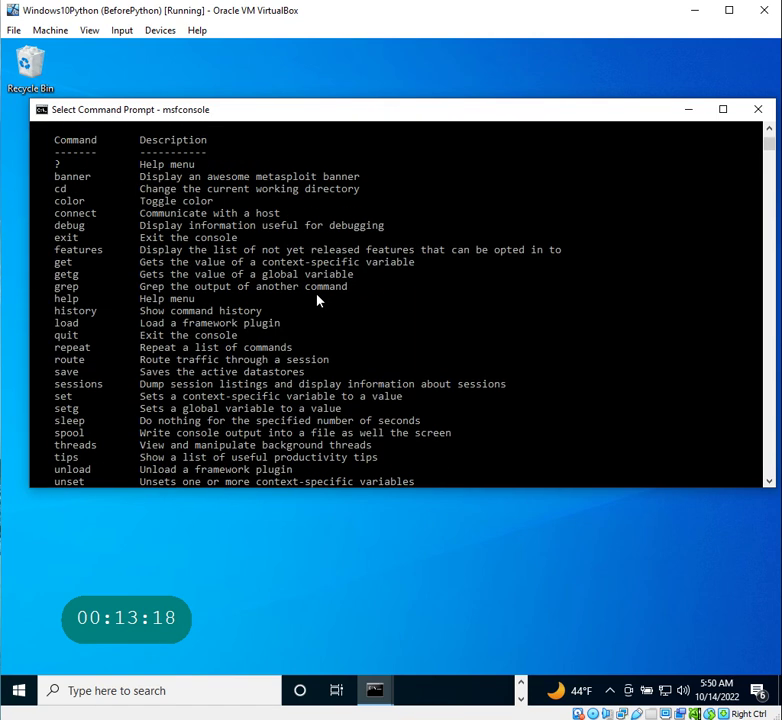
{"action": "scroll", "coordinate": [318, 299], "scroll_direction": "up", "scroll_amount": 6}
{"action": "scroll", "coordinate": [312, 300], "scroll_direction": "up", "scroll_amount": 15}
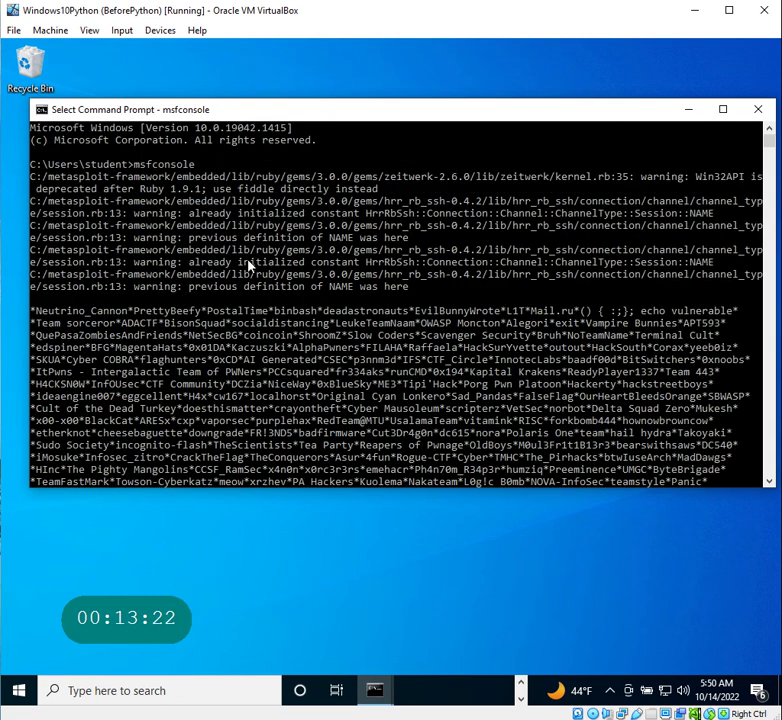
{"action": "scroll", "coordinate": [256, 262], "scroll_direction": "down", "scroll_amount": 4}
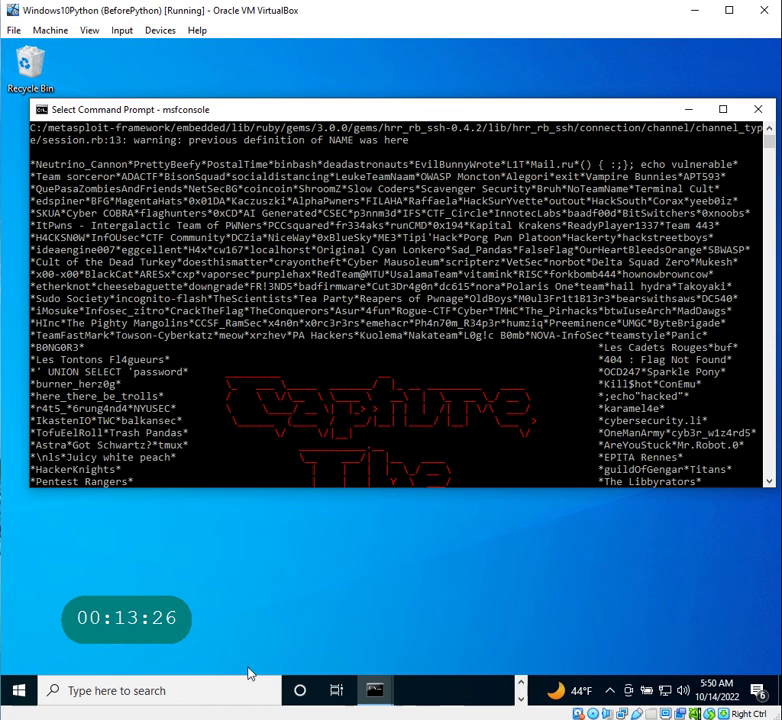
- Search 'envi' to open System Properties and its Environment Variables window
{"action": "left_click", "coordinate": [205, 696]}
{"action": "type", "text": "enc"}
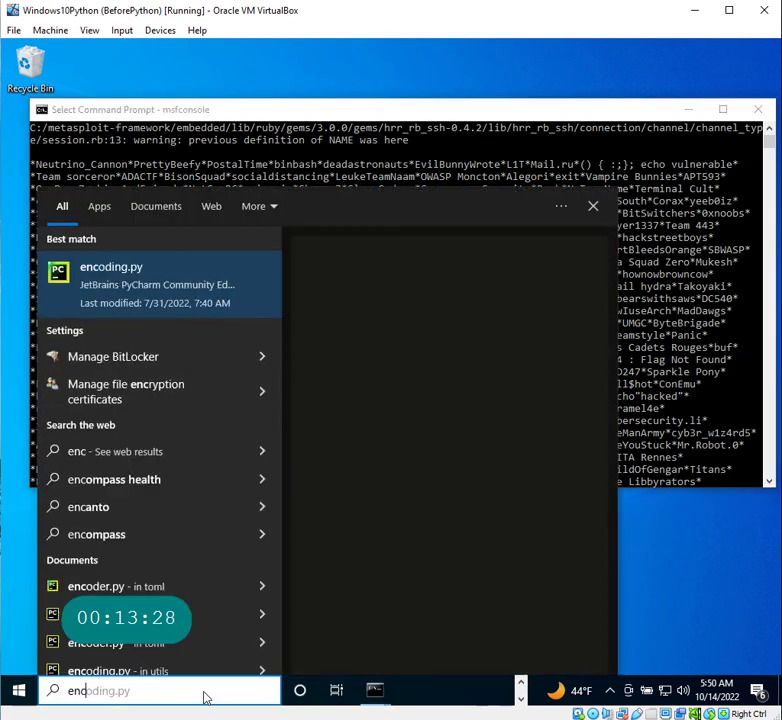
{"action": "key", "text": "BackSpace"}
{"action": "key", "text": "BackSpace"}
{"action": "type", "text": "vi"}
{"action": "key", "text": "Return"}
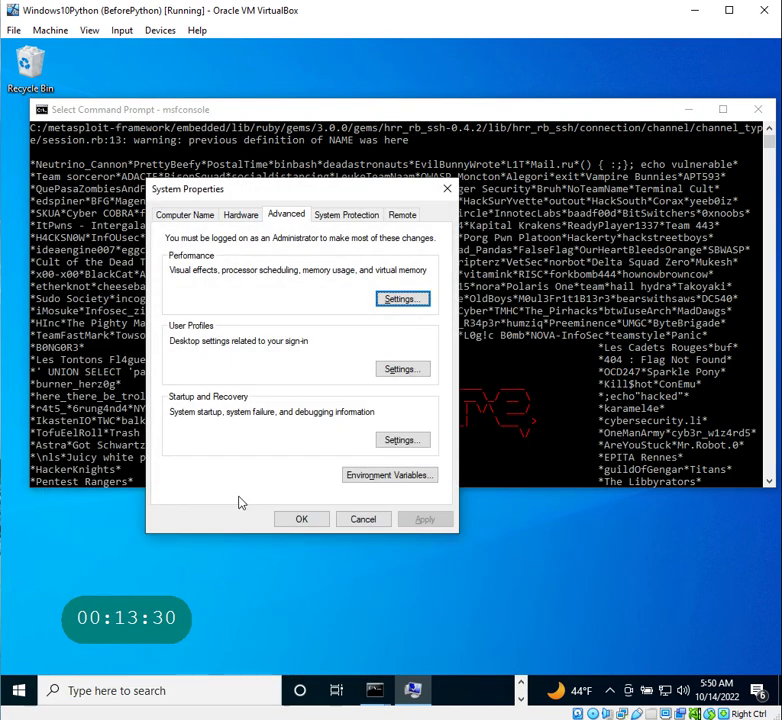
{"action": "left_click", "coordinate": [384, 479]}
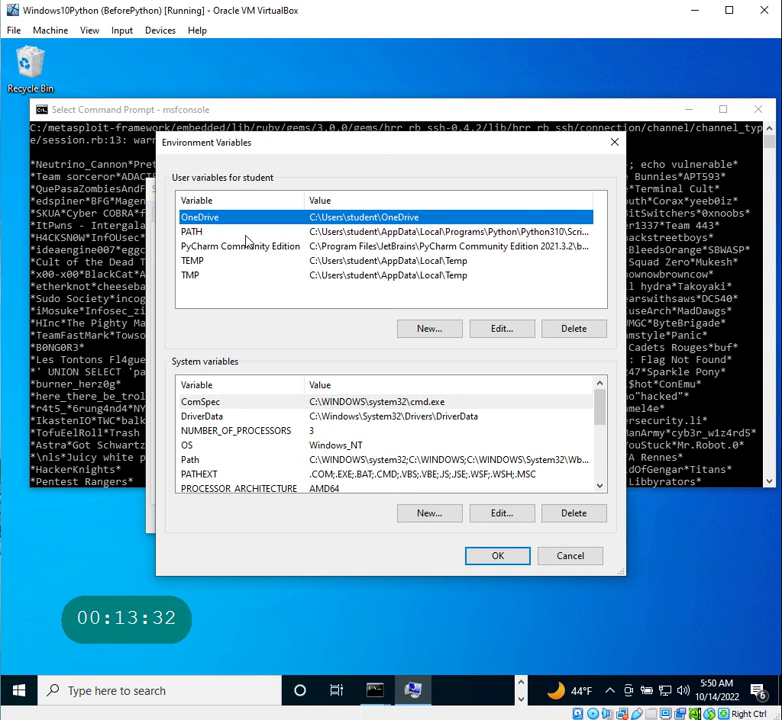
- Confirm the system Path contains C:\metasploit-framework\bin, then close the Path editor
{"action": "left_click", "coordinate": [245, 233]}
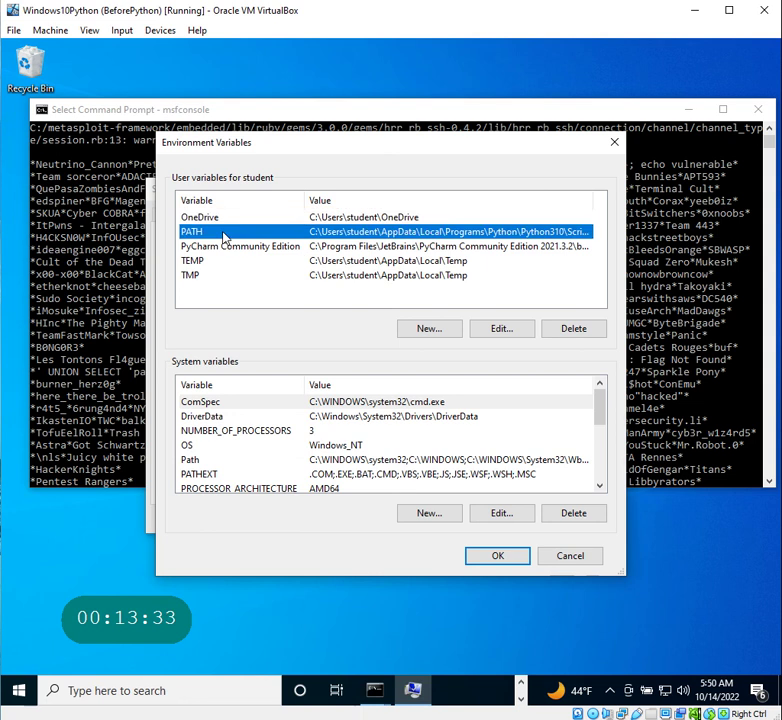
{"action": "left_click", "coordinate": [205, 459]}
{"action": "left_click", "coordinate": [501, 514]}
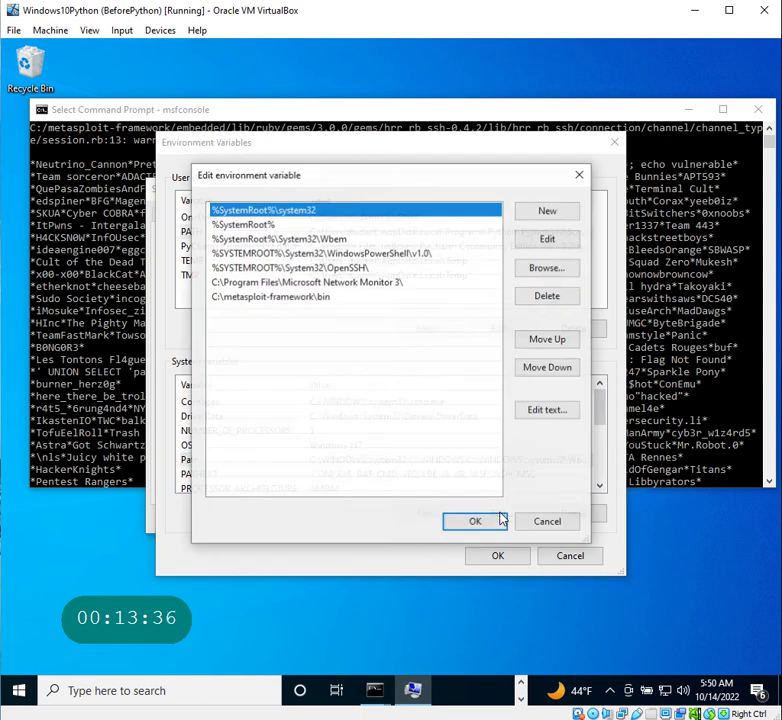
{"action": "left_click", "coordinate": [331, 299]}
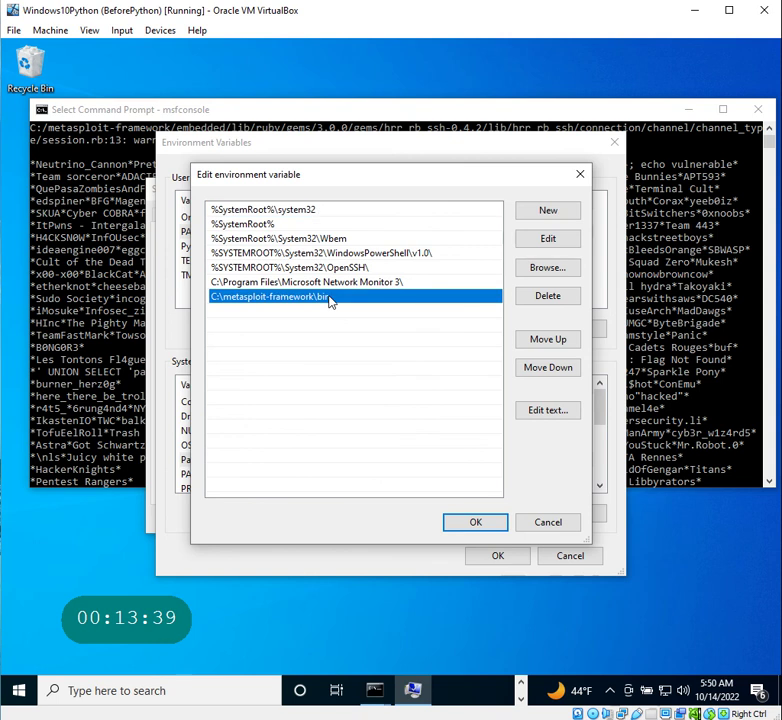
{"action": "left_click", "coordinate": [490, 524]}
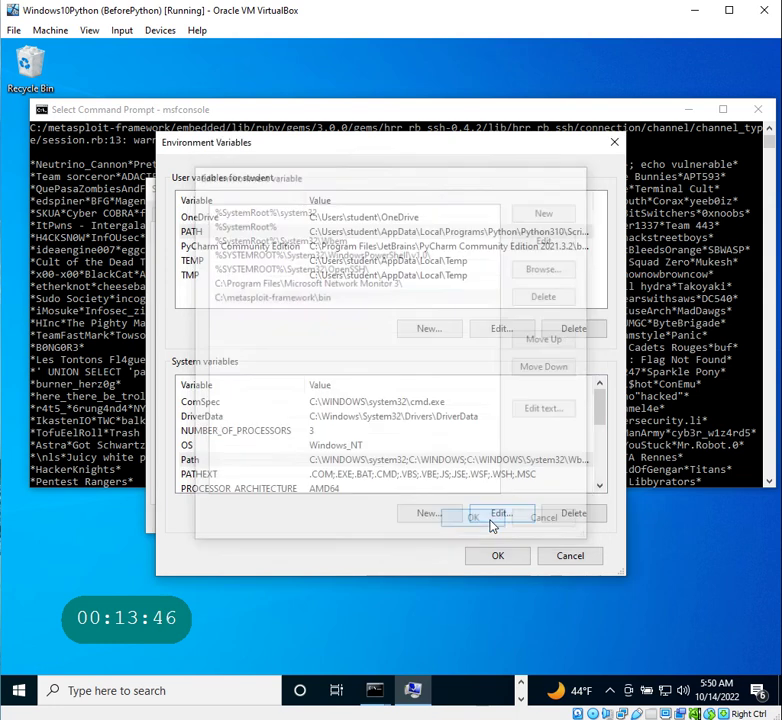